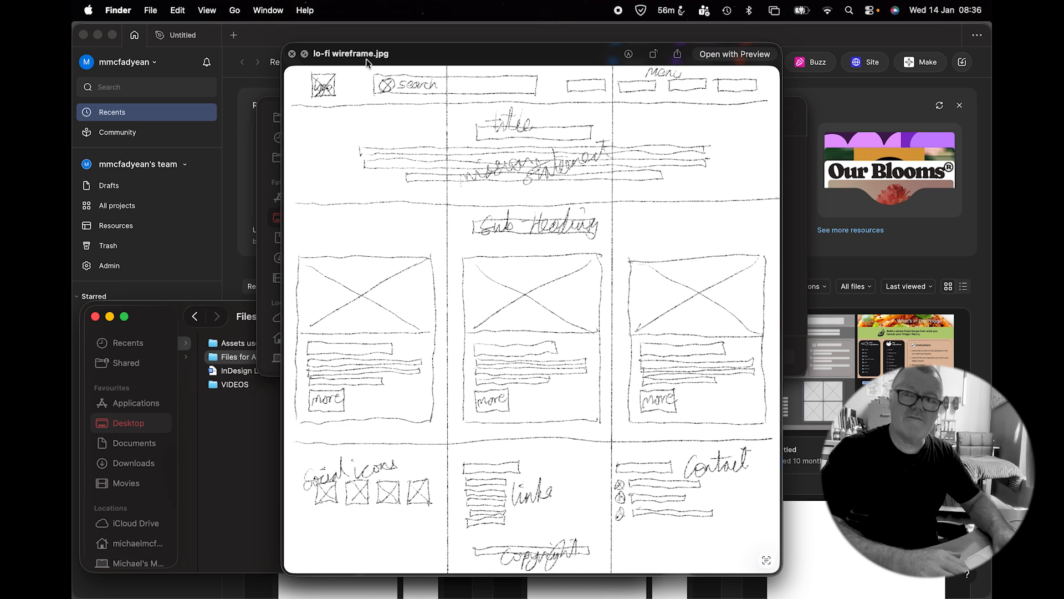
Step: Close the sketch preview, create a new Design file, and activate the Frame tool
key("space")
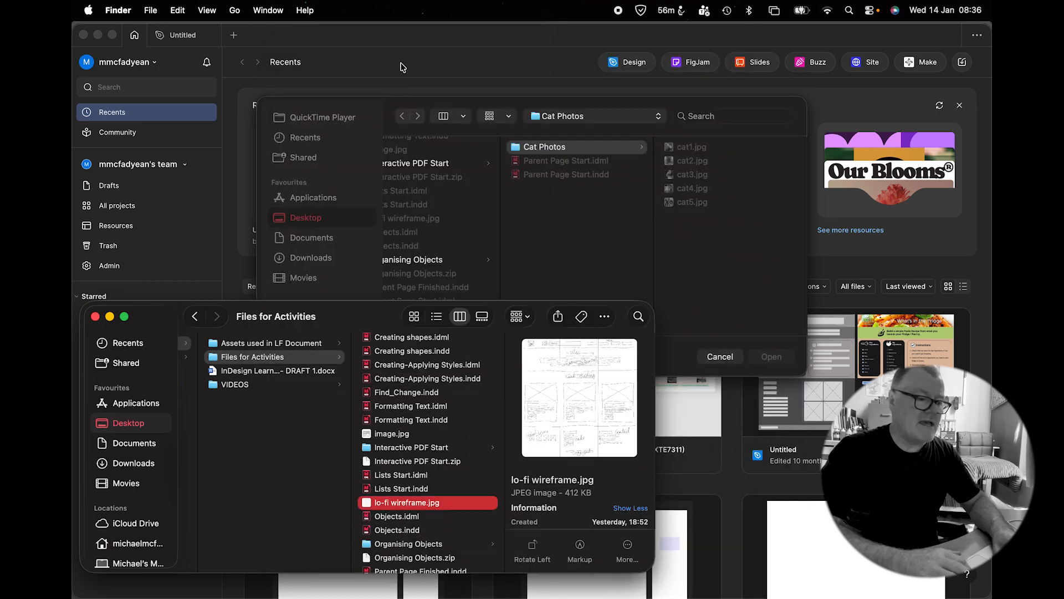
left_click(422, 38)
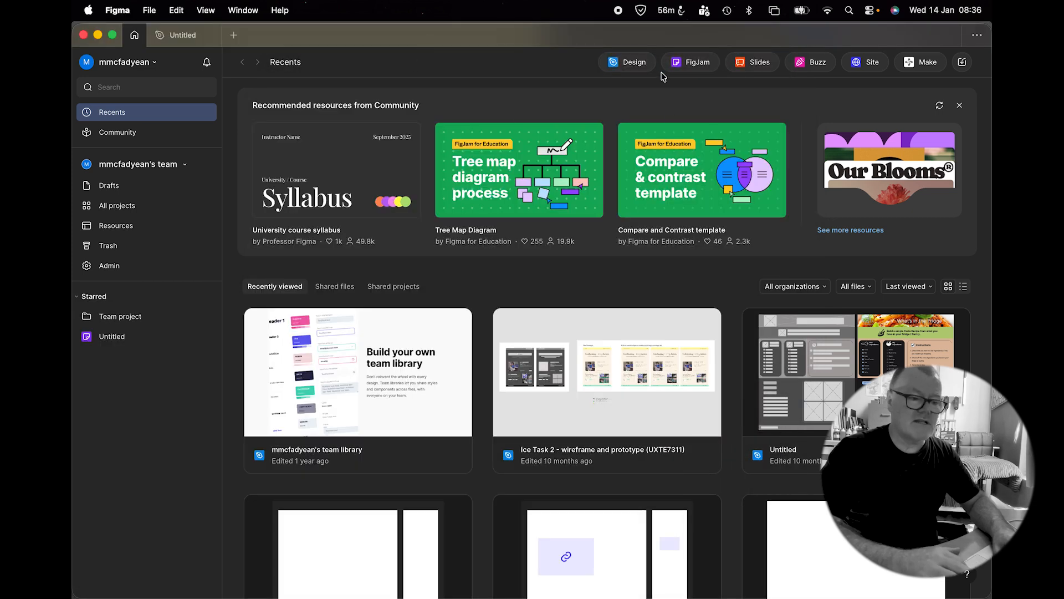
left_click(641, 67)
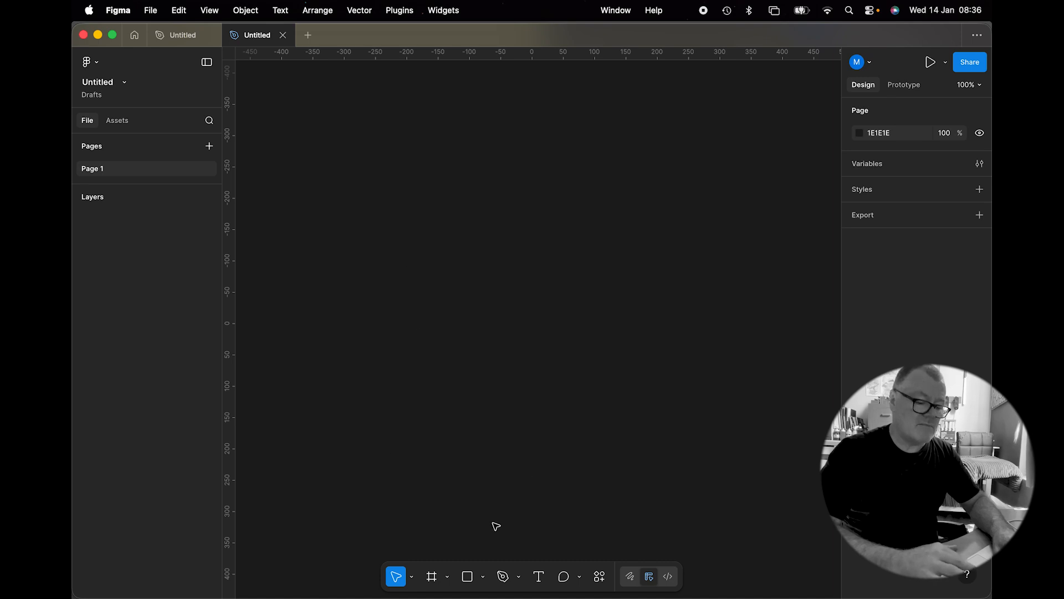
left_click(430, 580)
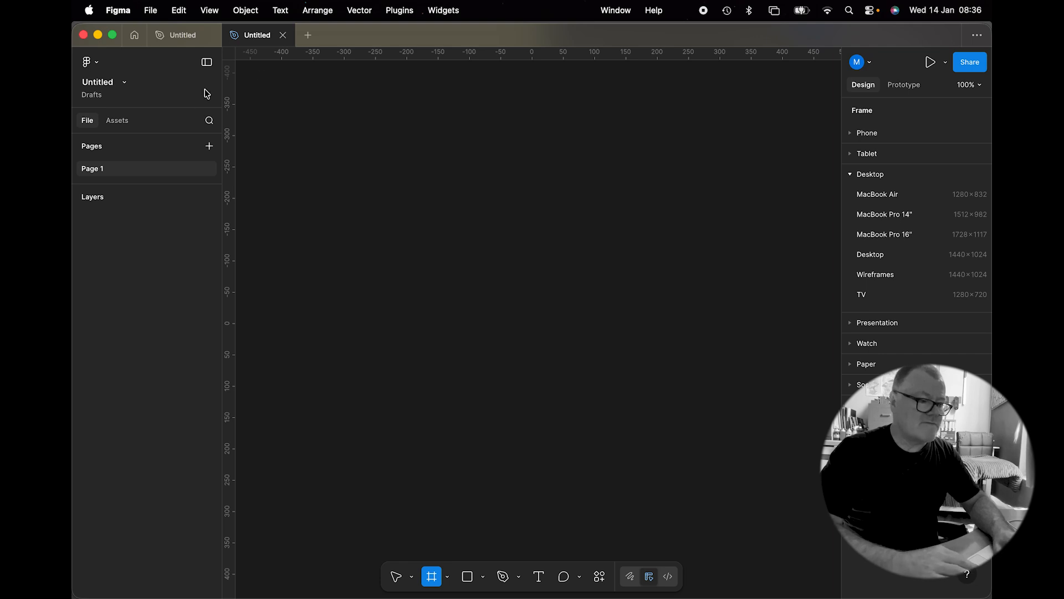
left_click(210, 36)
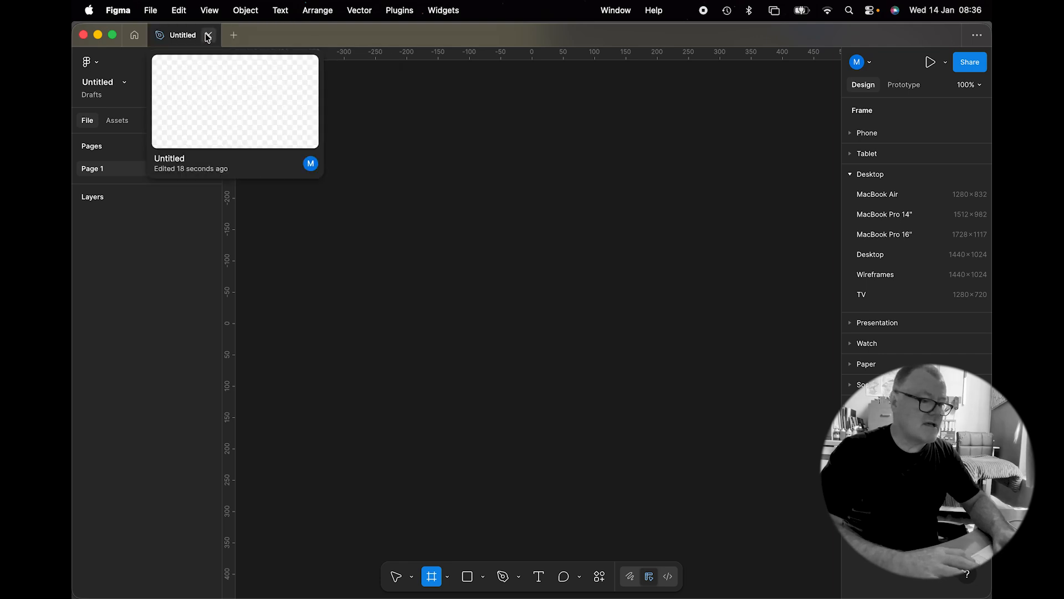
left_click(134, 36)
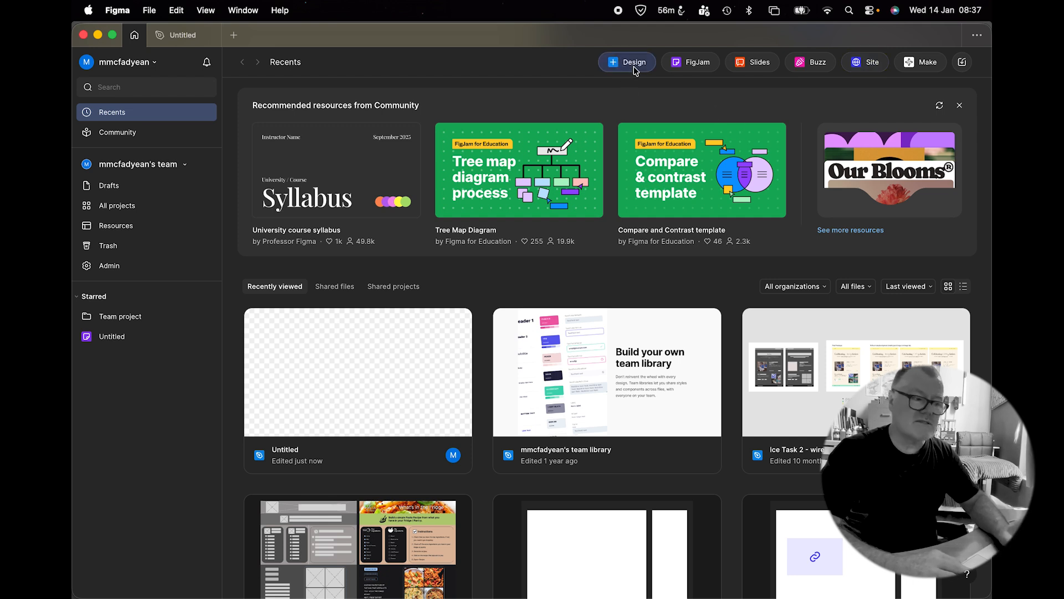
mouse_move(197, 38)
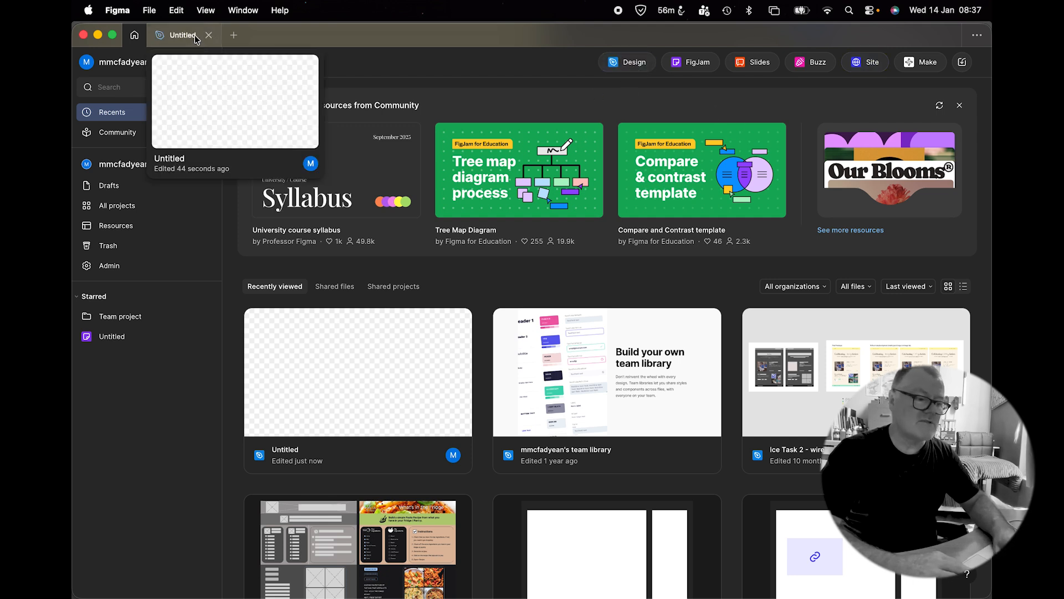
left_click(194, 35)
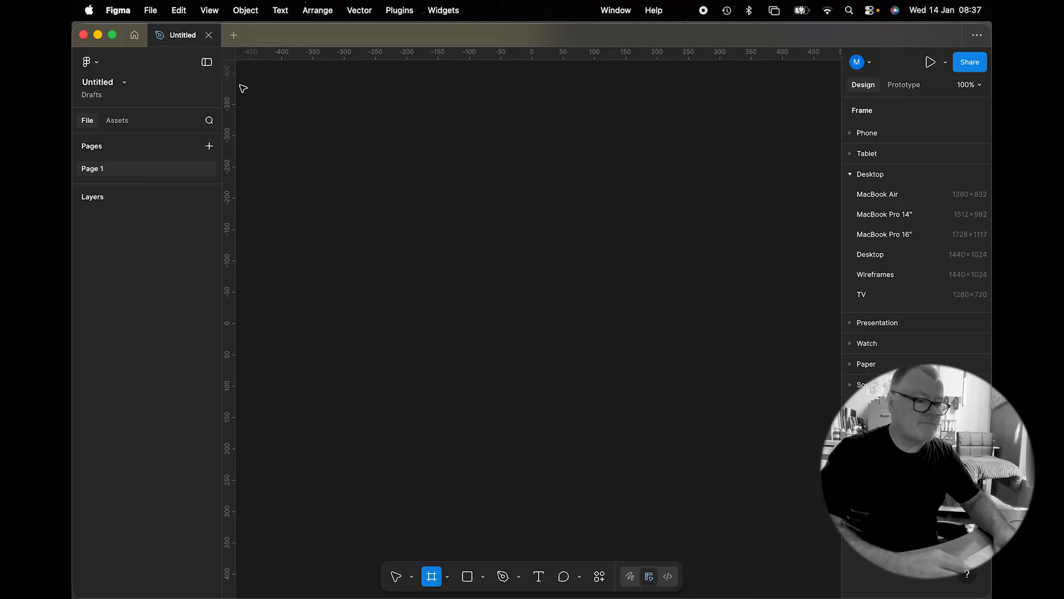
Step: Rename the file as Mid-Fi Wireframe
double_click(90, 81)
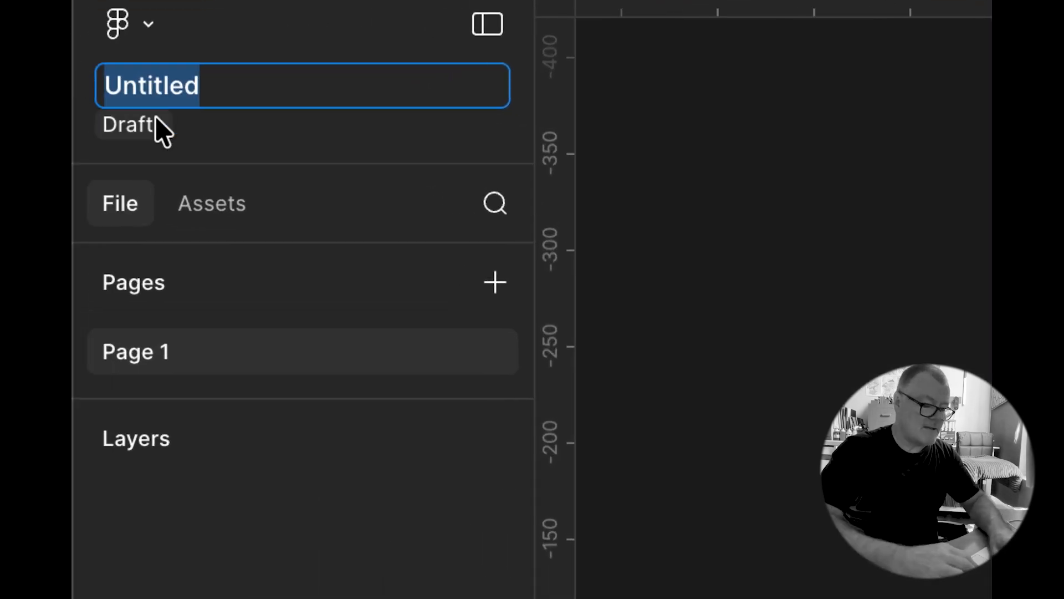
type("Mi")
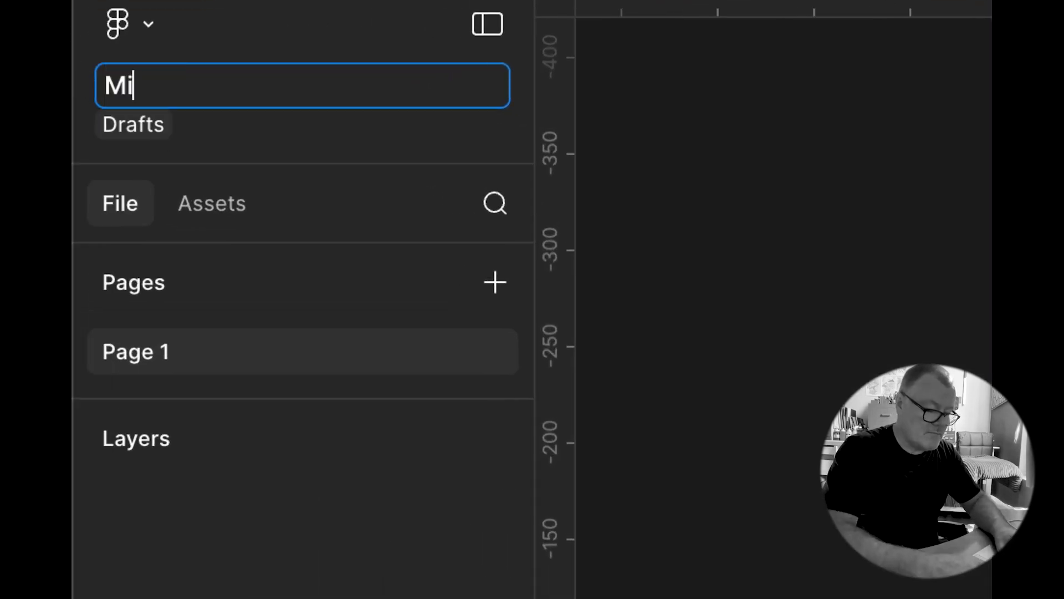
type("d-Fi Wireframe")
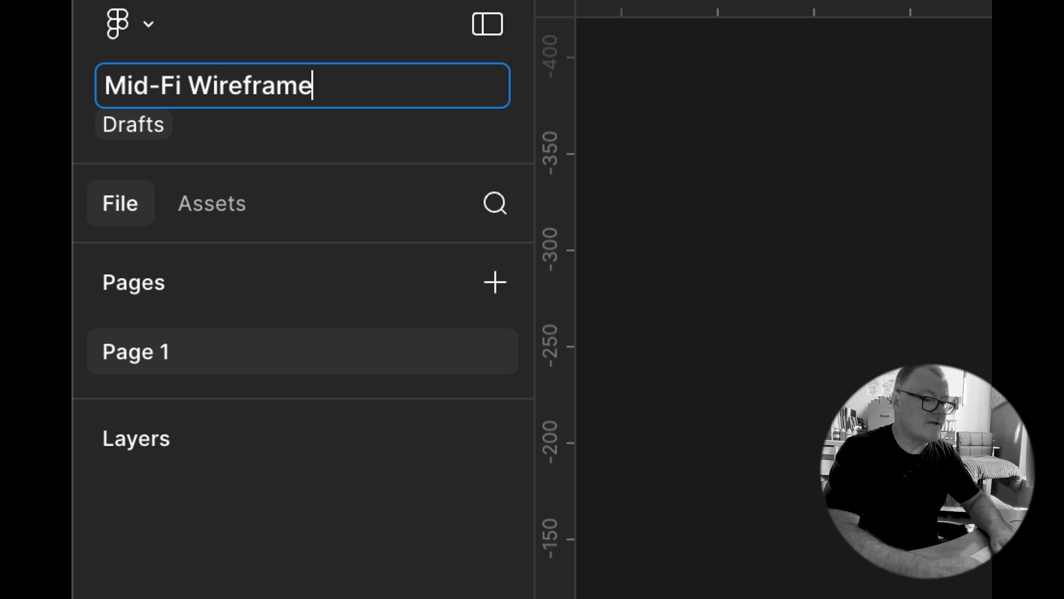
key("Return")
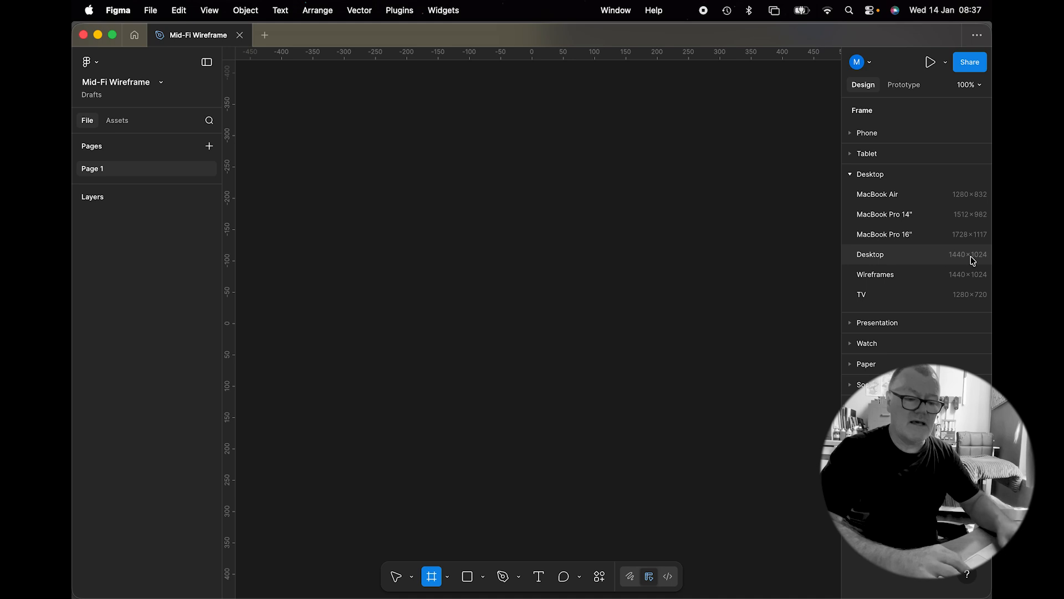
Step: Add a Desktop preset frame of 1440 × 1024 to the canvas
left_click(876, 257)
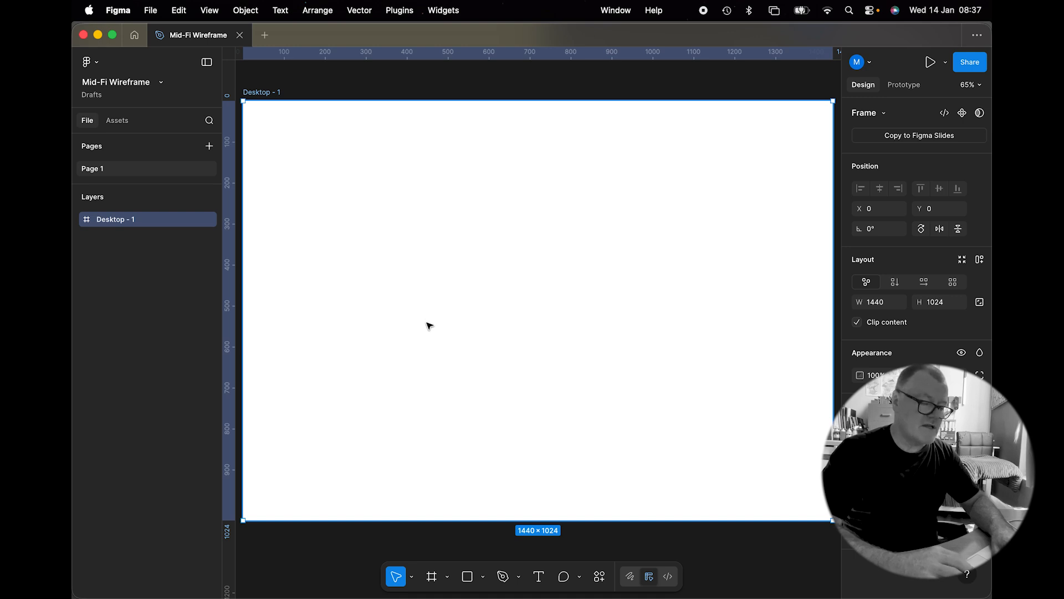
left_click(427, 533)
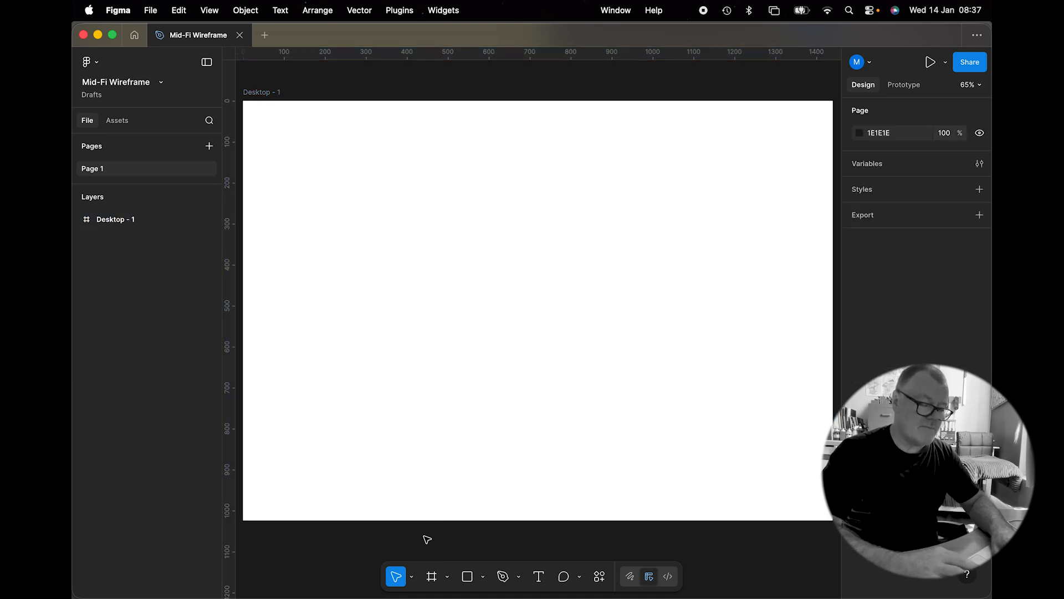
Step: Open lo-fi wireframe.jpg from the Files for Activities folder with the Image/video tool
left_click(482, 577)
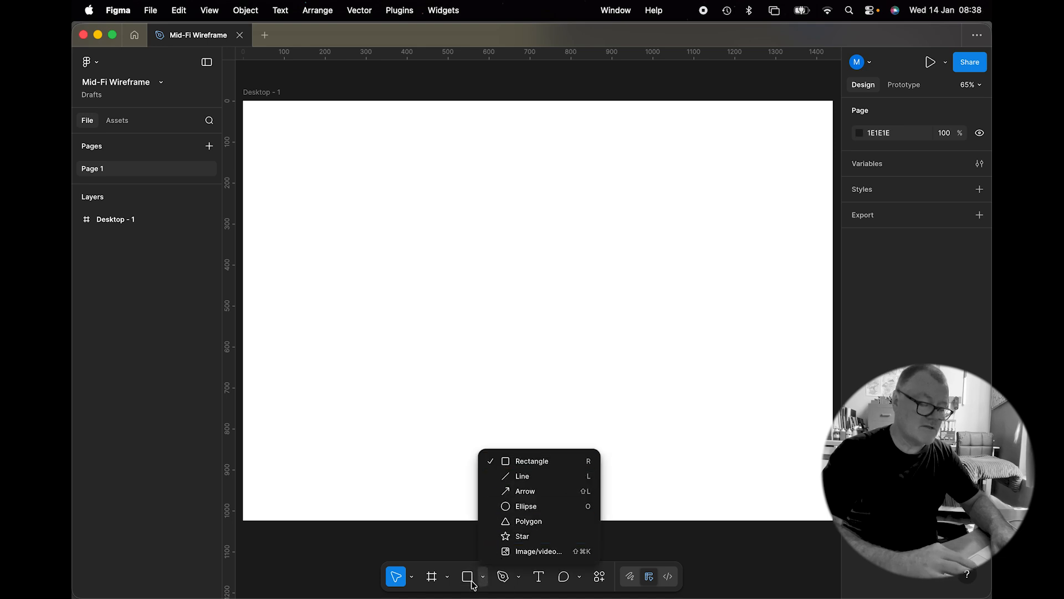
left_click(518, 552)
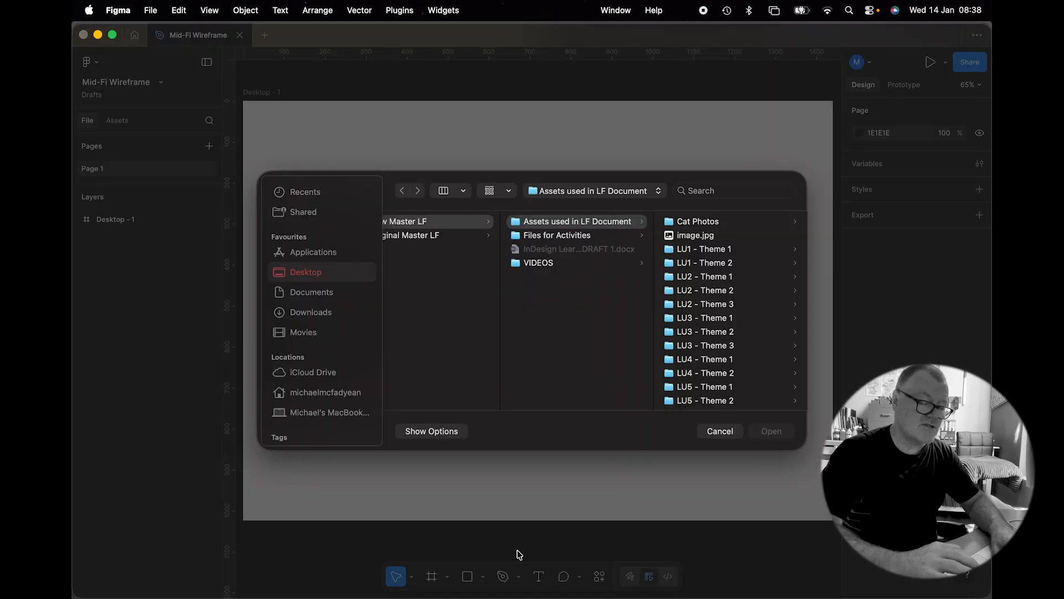
scroll(705, 258, "down", 3)
scroll(654, 244, "left", 2)
left_click(608, 235)
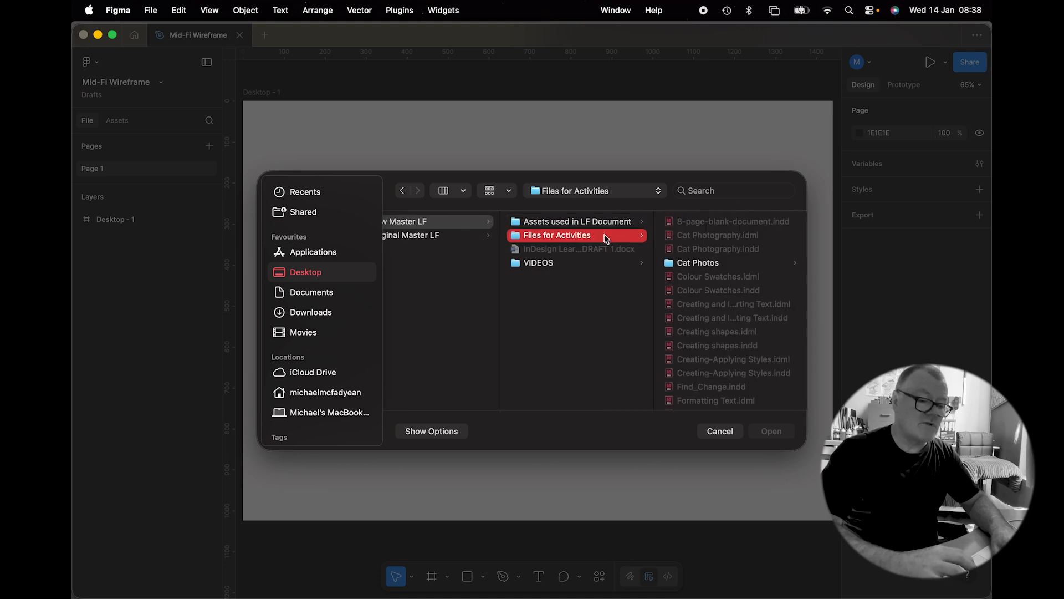
scroll(695, 275, "down", 3)
left_click(694, 331)
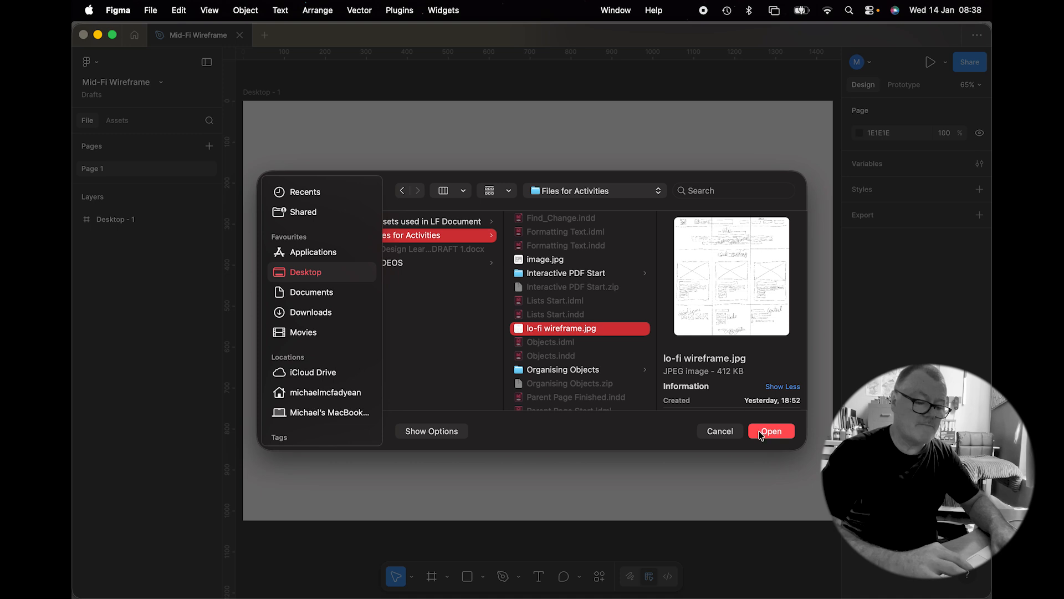
left_click(761, 434)
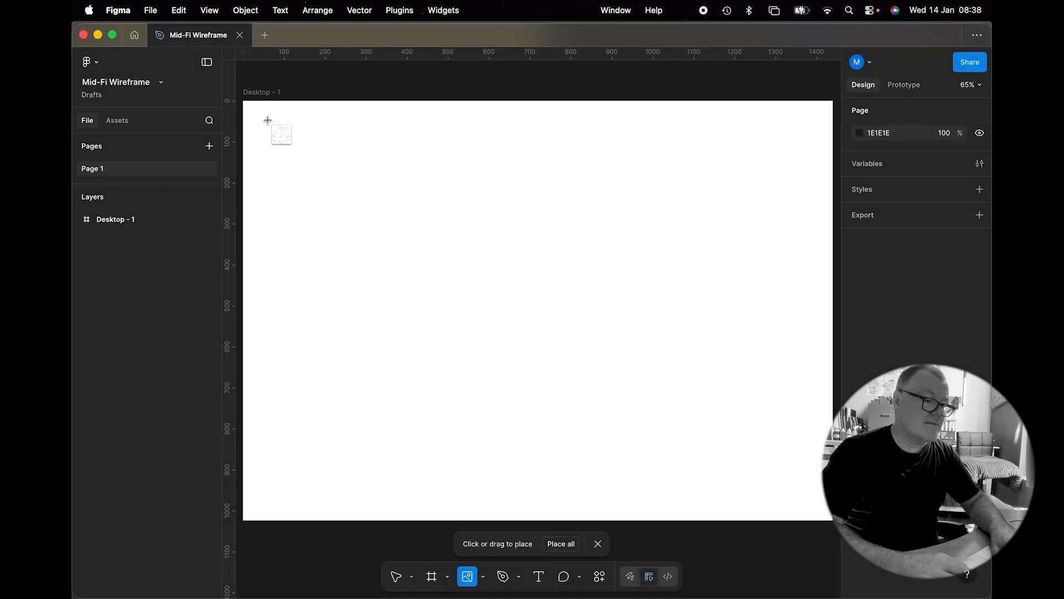
Step: Place the sketch image in the frame, aligning it to X 0, Y 0 and resizing it to 1440 × 1474
left_click(303, 143)
left_click_drag(352, 176, 578, 327)
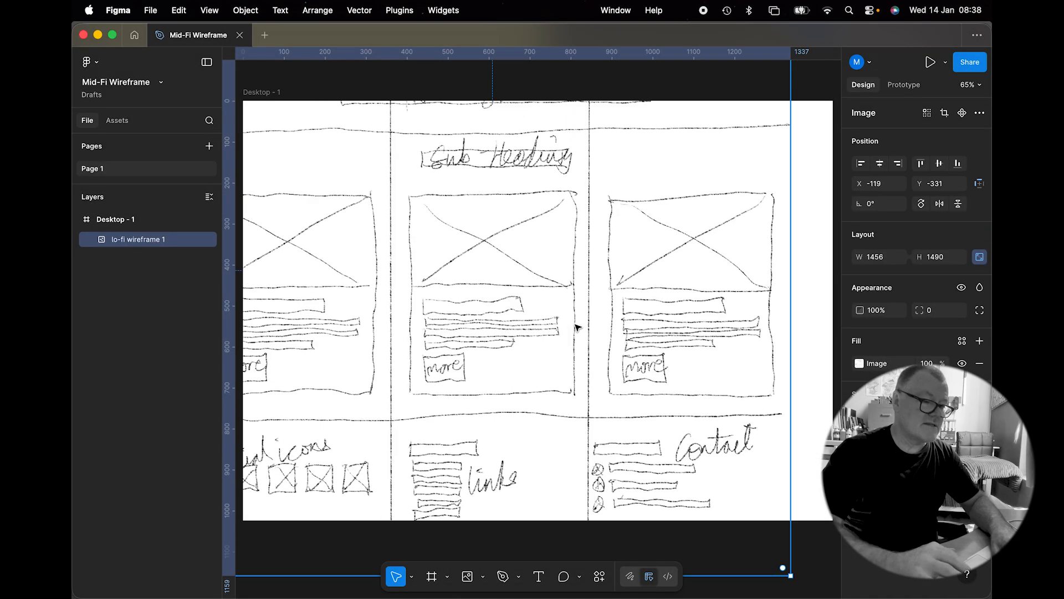
left_click_drag(430, 200, 534, 380)
left_click_drag(392, 252, 337, 209)
scroll(470, 283, "down", 5)
scroll(470, 284, "right", 2)
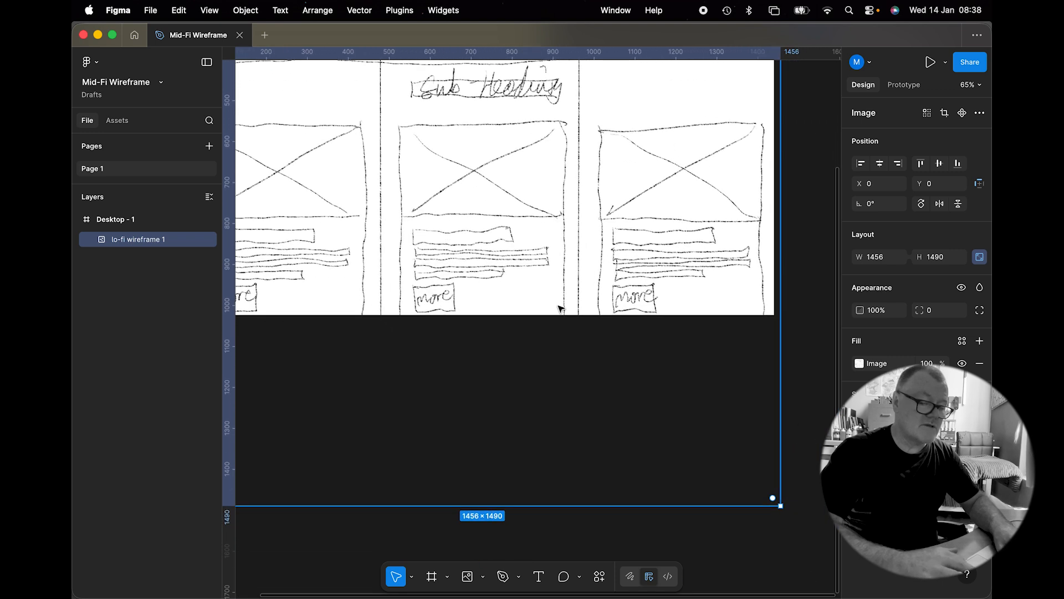
left_click_drag(782, 507, 771, 497)
scroll(562, 412, "down", 1)
scroll(562, 411, "left", 2)
scroll(563, 411, "down", 1)
scroll(563, 411, "left", 1)
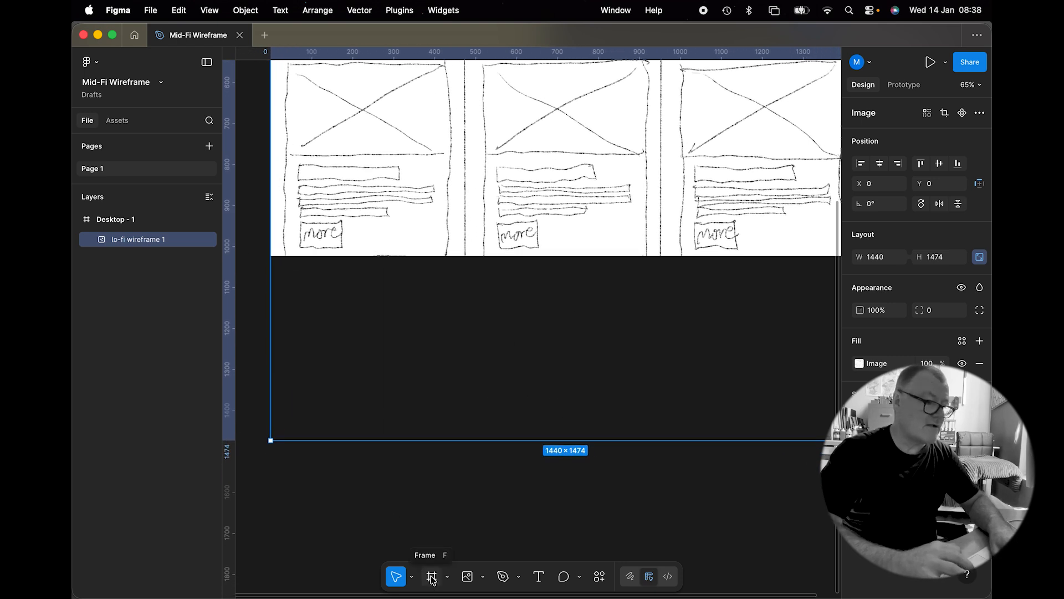
Step: Extend the Desktop - 1 frame's height to 1474 so it contains the whole image
left_click(113, 221)
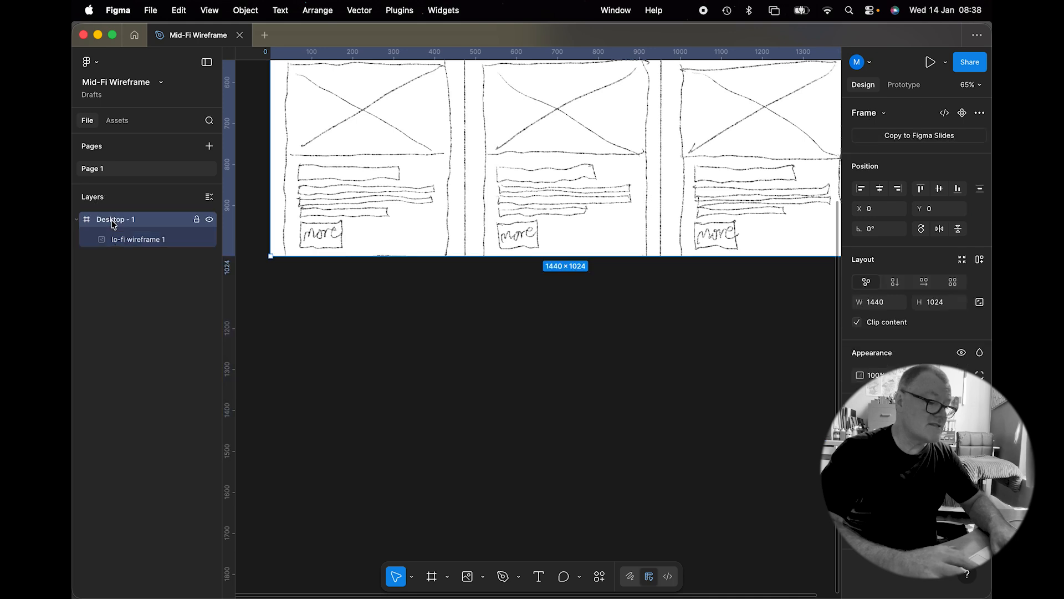
left_click(121, 216)
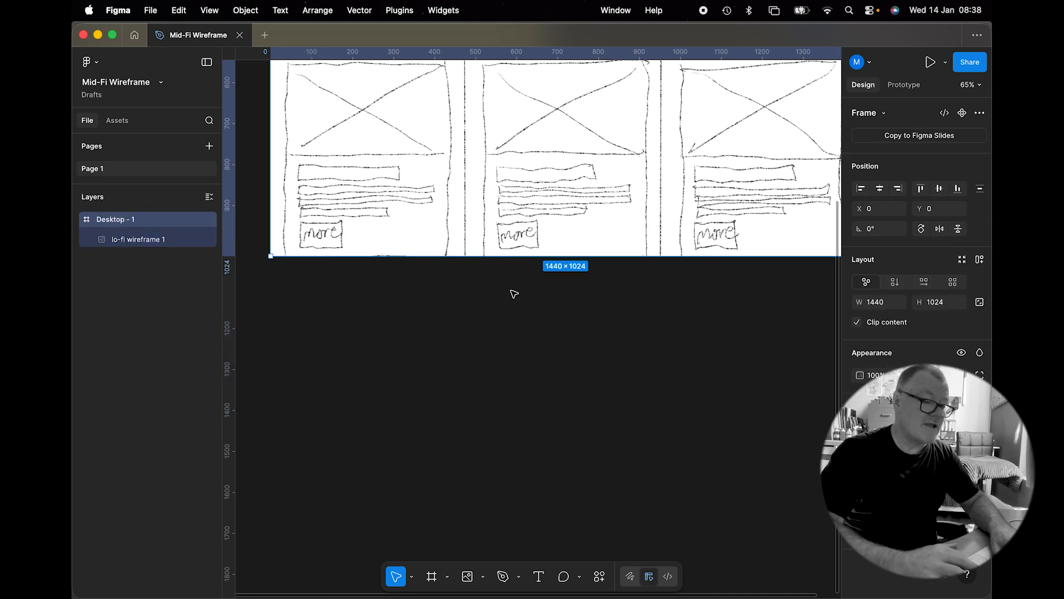
mouse_move(525, 258)
left_mouse_down()
mouse_move(554, 488)
mouse_move(553, 442)
left_mouse_up()
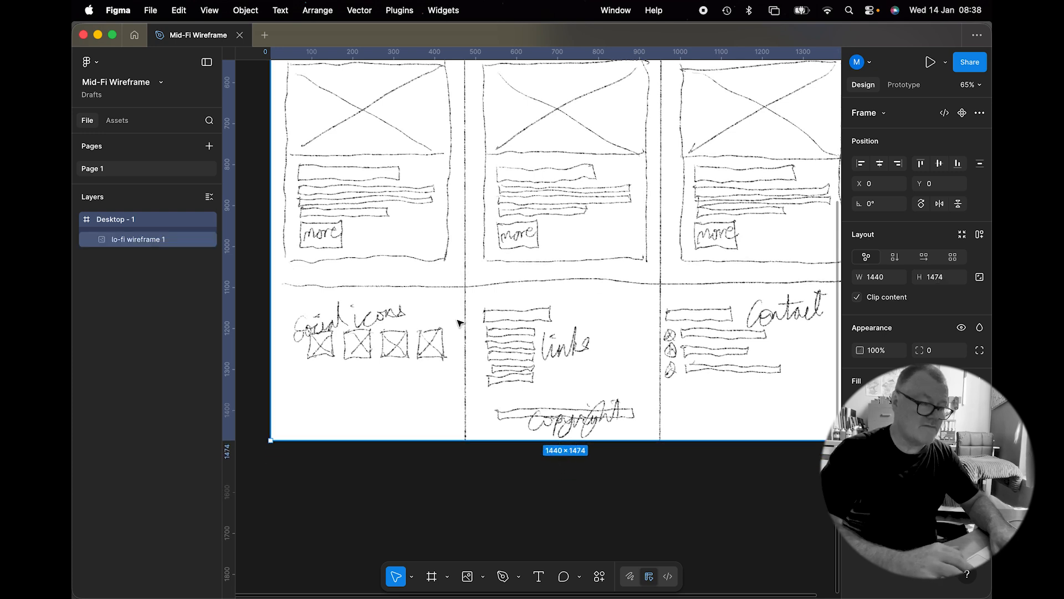
Step: Rename the frame Lo-Fi Wireframe
double_click(114, 219)
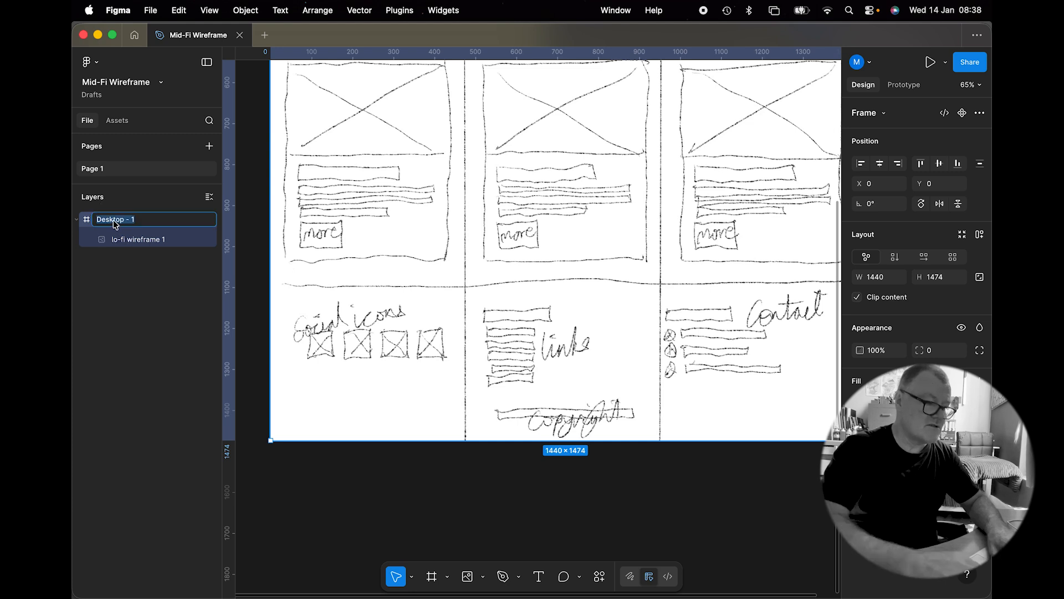
type("Lo-Fi Wireframe")
key("Return")
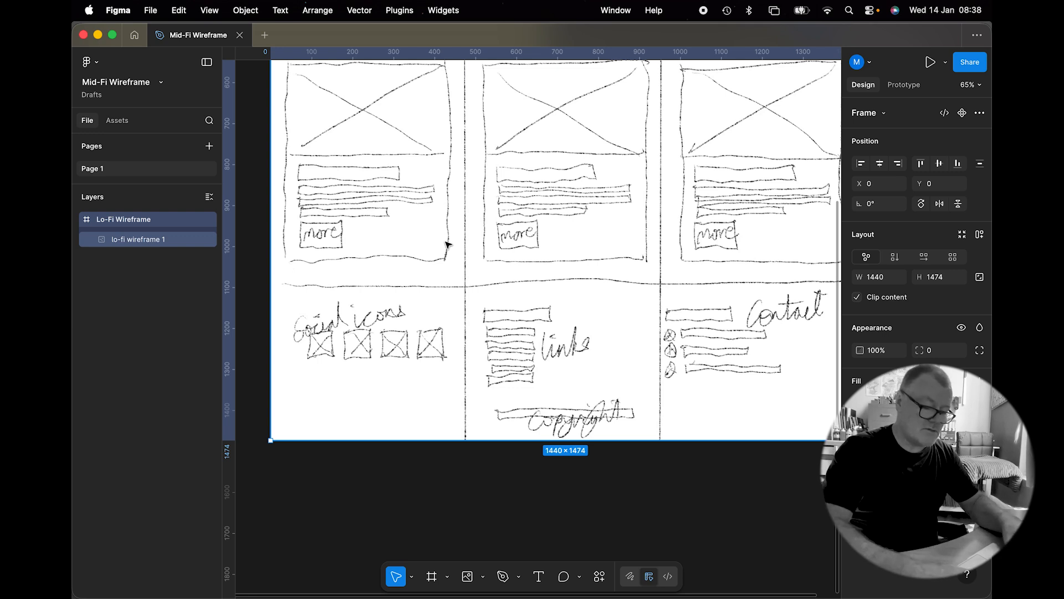
Step: Duplicate the Lo-Fi Wireframe frame, placing the copy to its right at X 1570
scroll(448, 244, "down", 3)
scroll(448, 244, "down", 4)
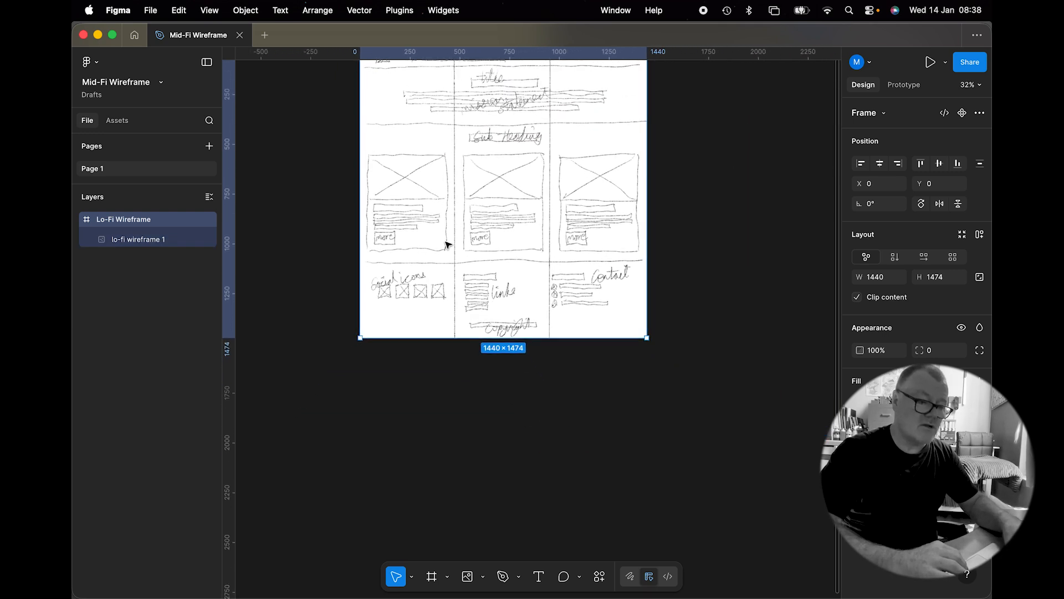
scroll(448, 244, "up", 4)
scroll(448, 245, "right", 3)
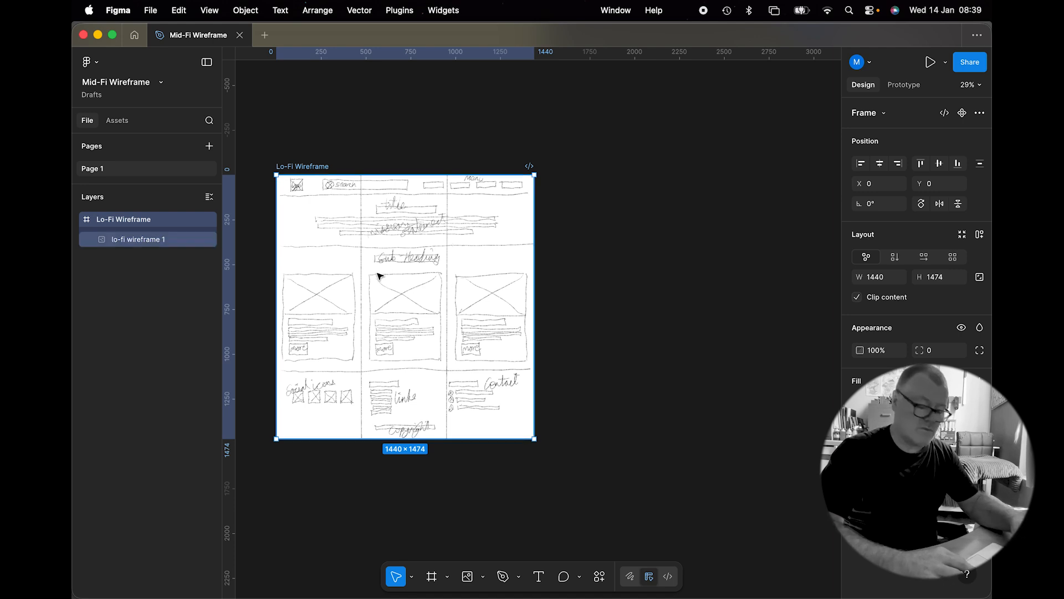
left_click_drag(358, 268, 637, 267)
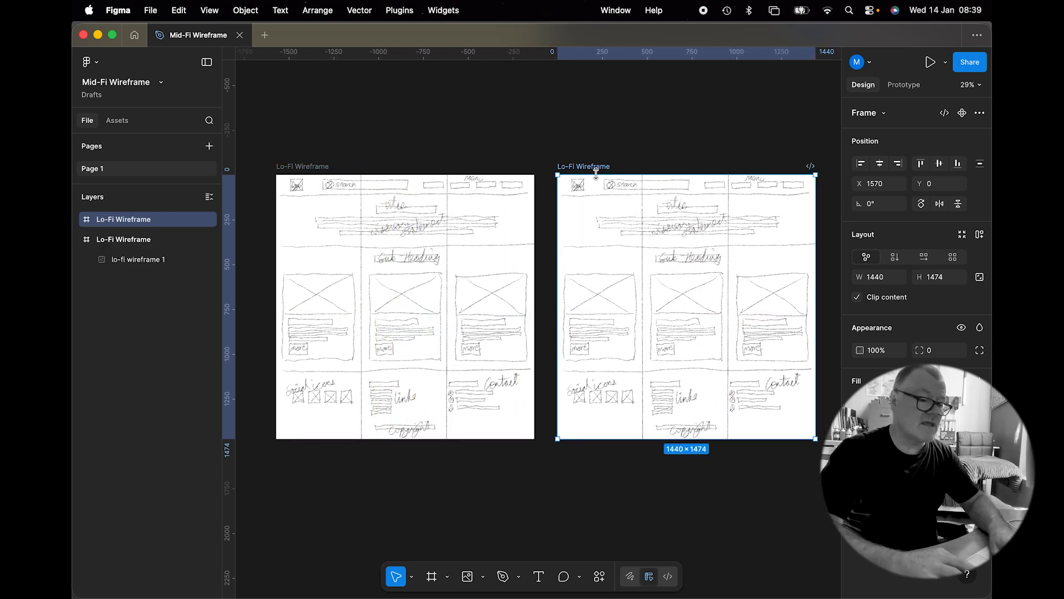
Step: Rename the duplicated frame Mid-Fi Wireframe
key("Return")
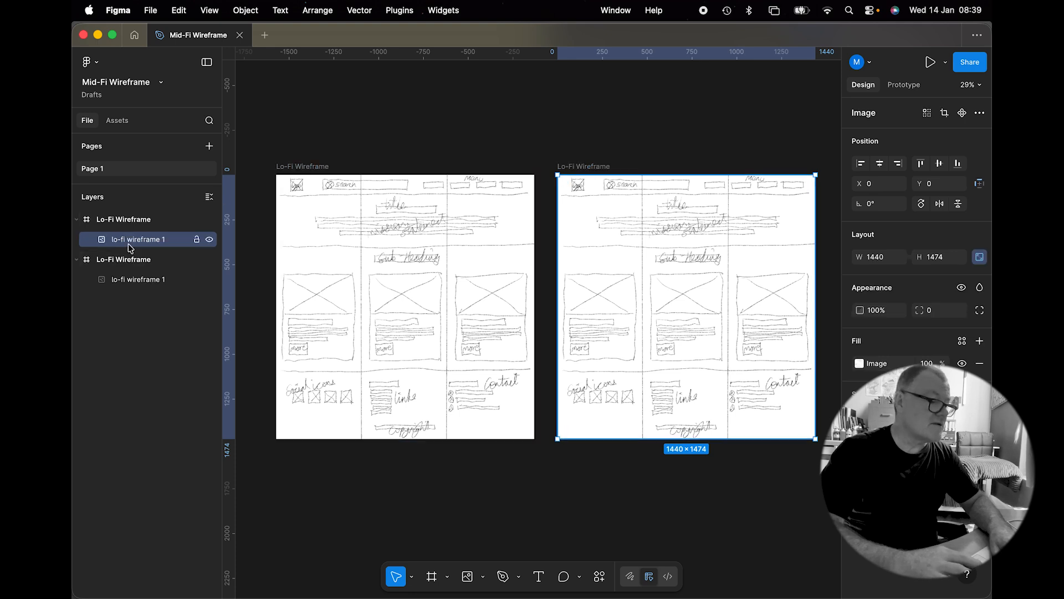
left_click(124, 219)
double_click(125, 220)
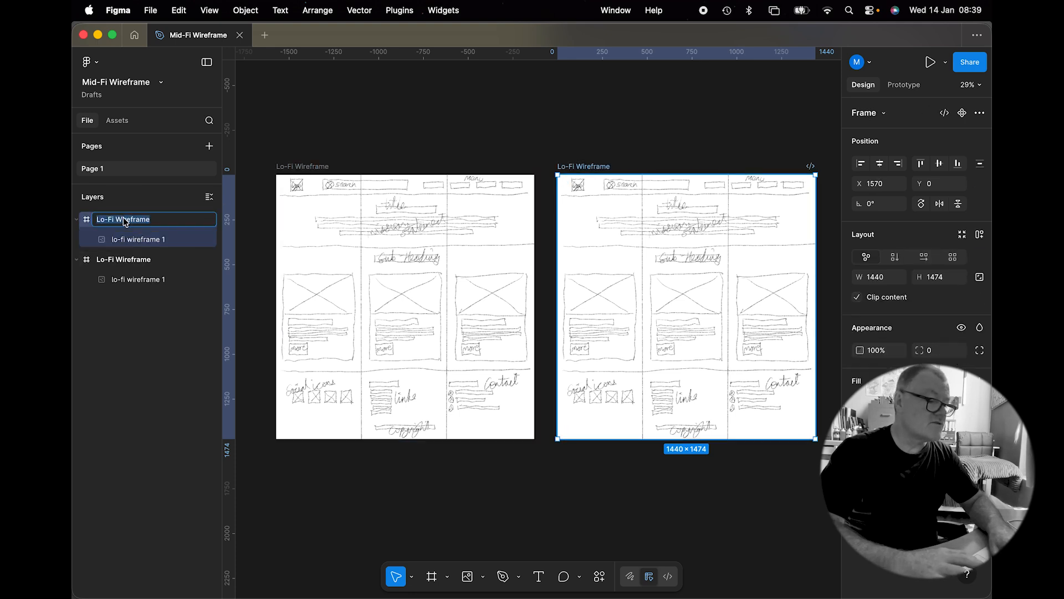
left_click(105, 220)
key("BackSpace")
key("BackSpace")
type("Mid")
key("Return")
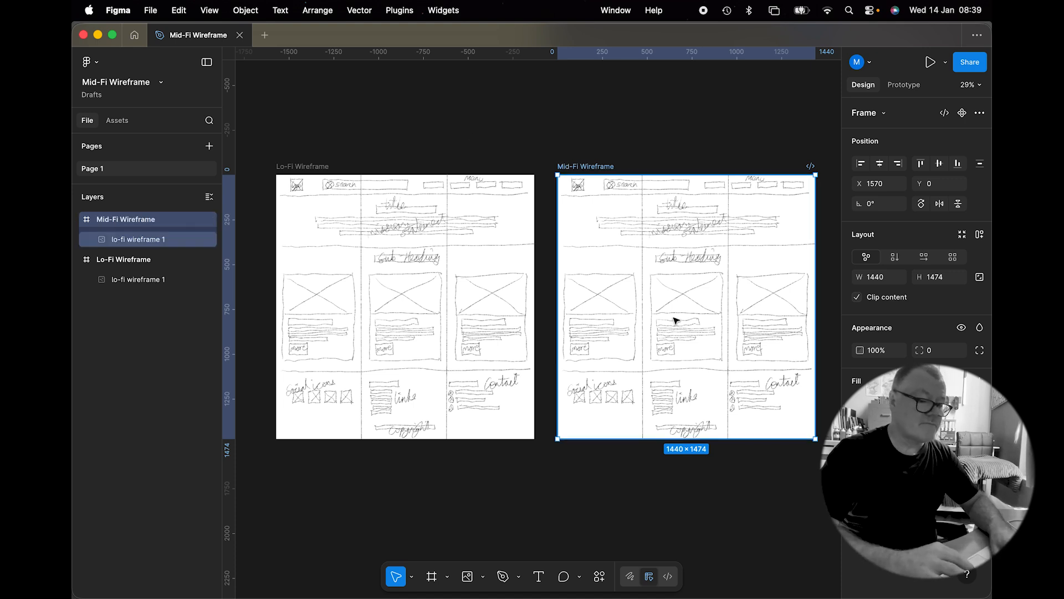
left_click(603, 482)
left_click(654, 356)
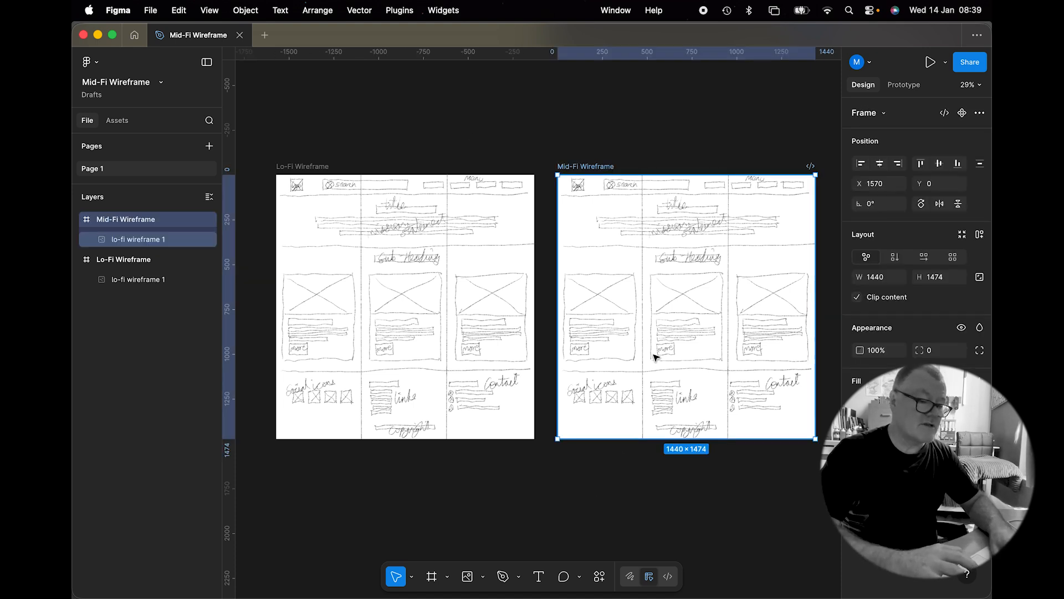
key("Delete")
key("super+z")
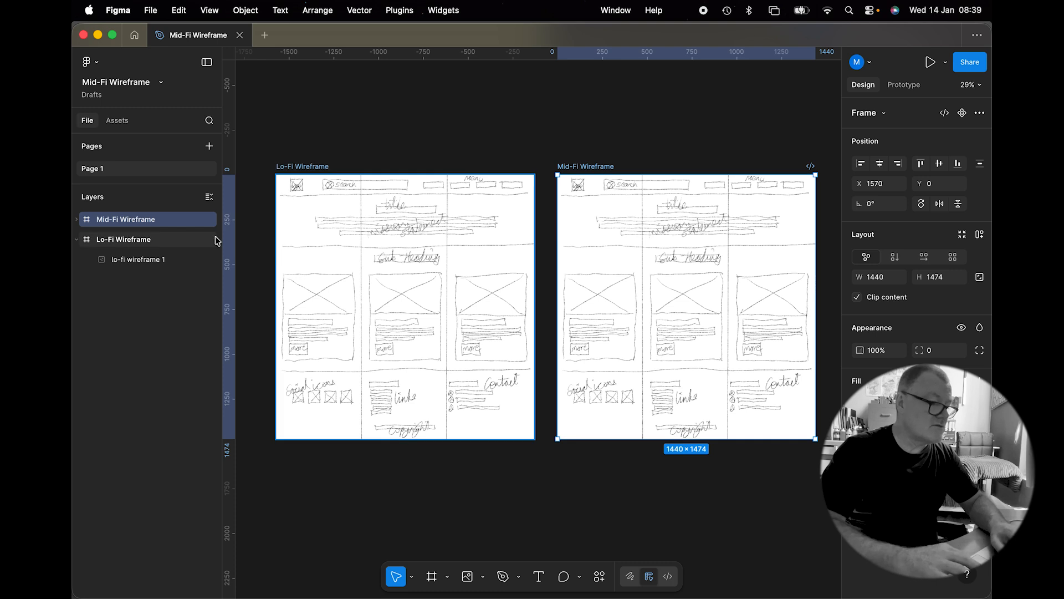
Step: Try deleting the sketch image inside the Mid-Fi Wireframe frame, then undo the deletion
left_click(77, 220)
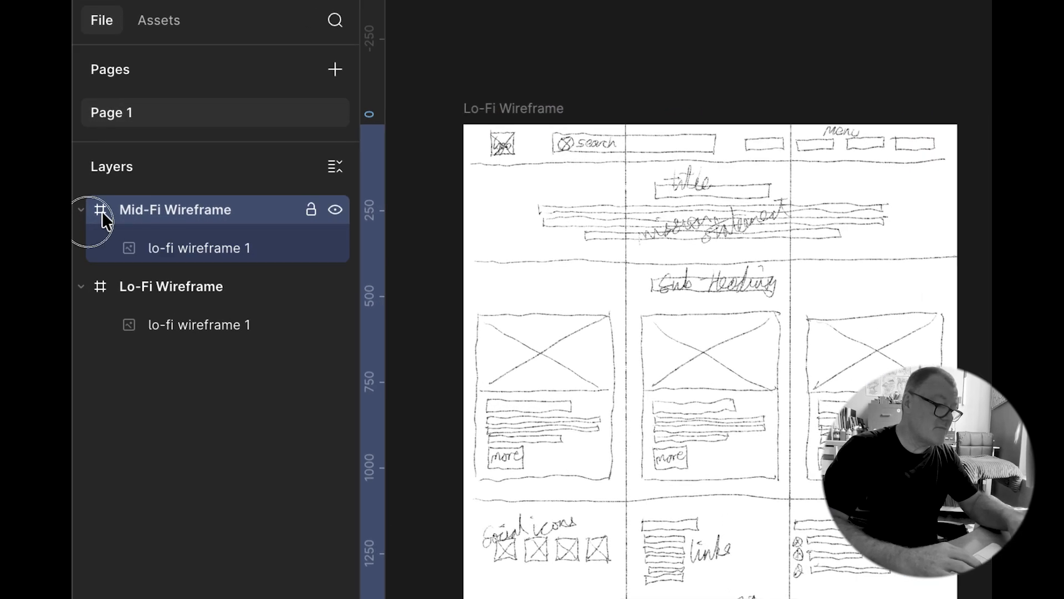
left_click(102, 285)
left_click(159, 326)
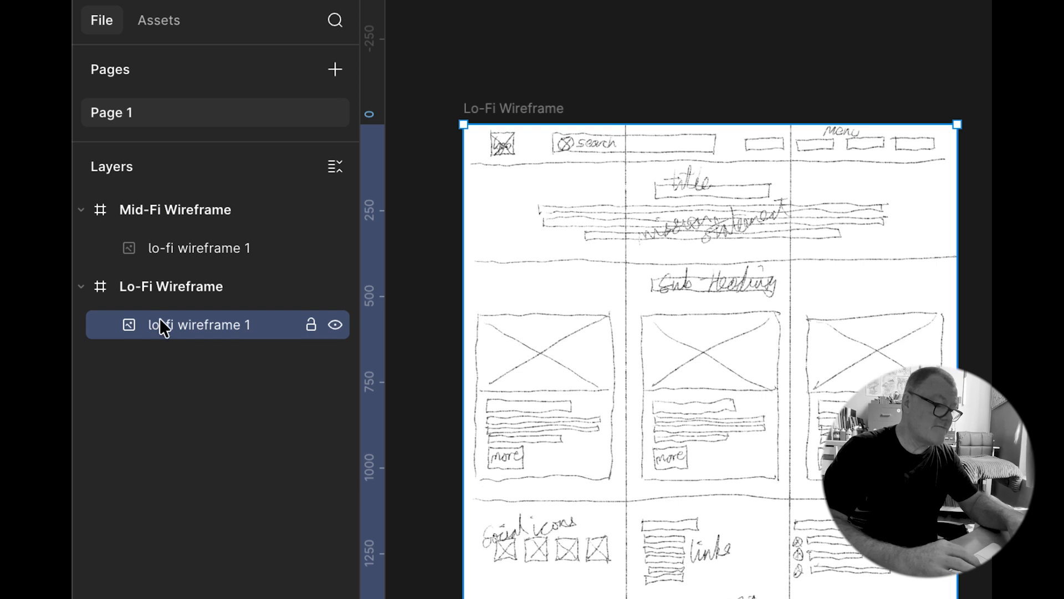
left_click(158, 250)
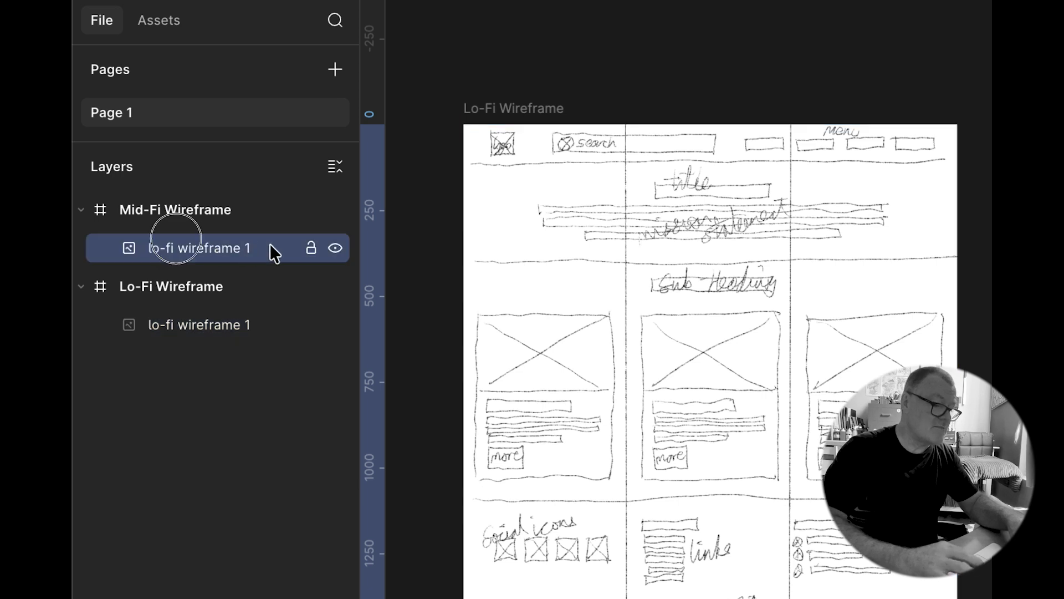
key("Delete")
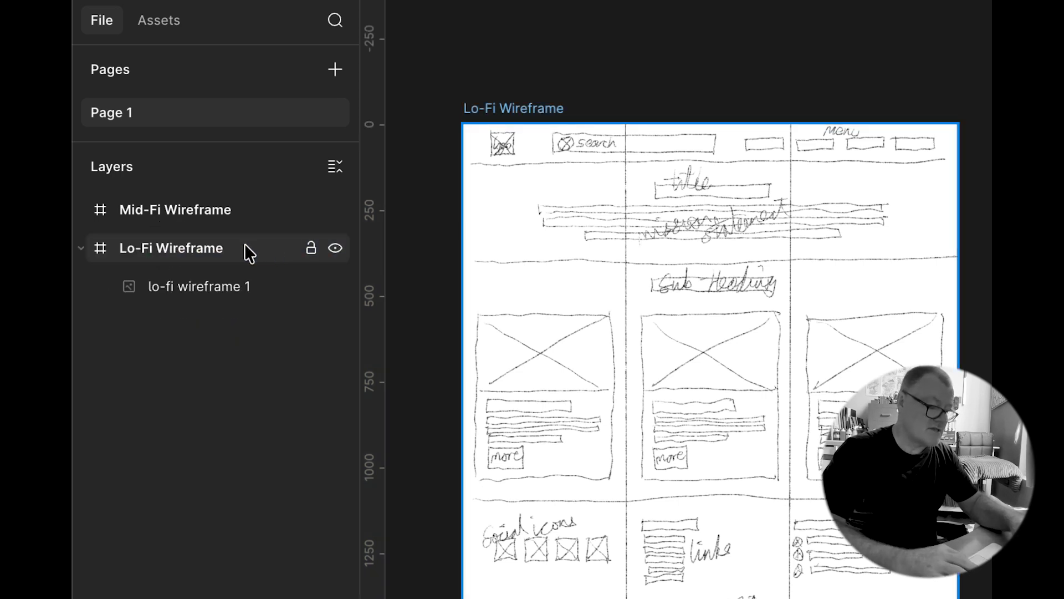
key("ctrl+z")
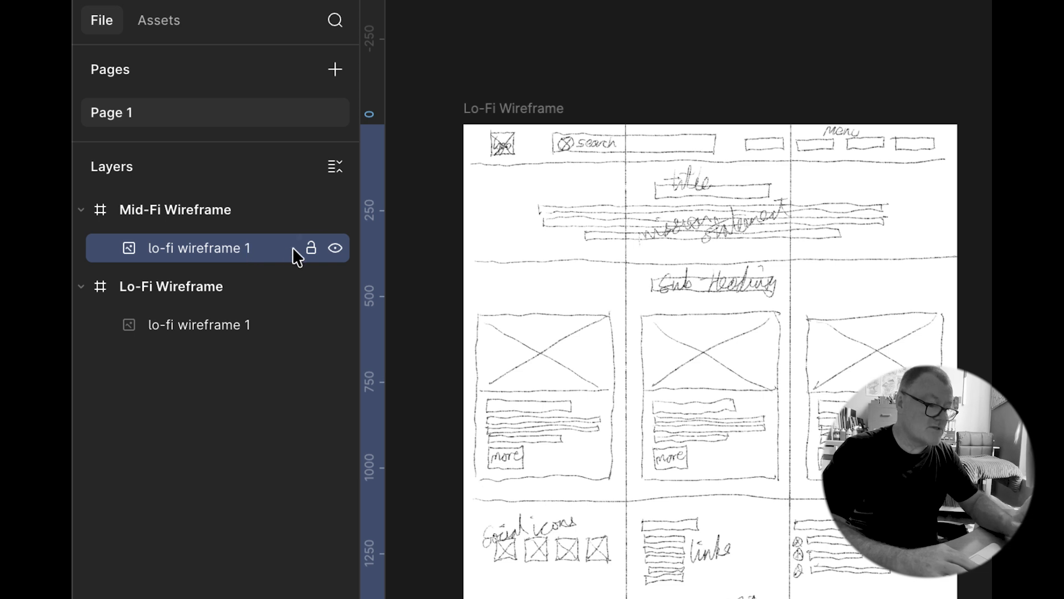
Step: Set the Mid-Fi Wireframe sketch image's opacity to 40% and lock its layer
left_click(310, 248)
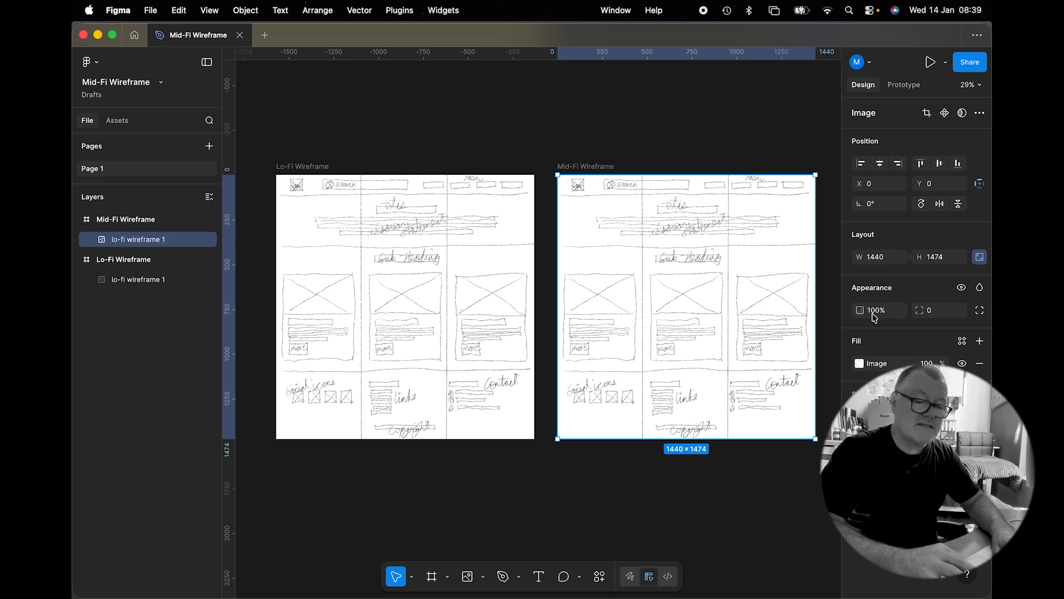
left_click(879, 309)
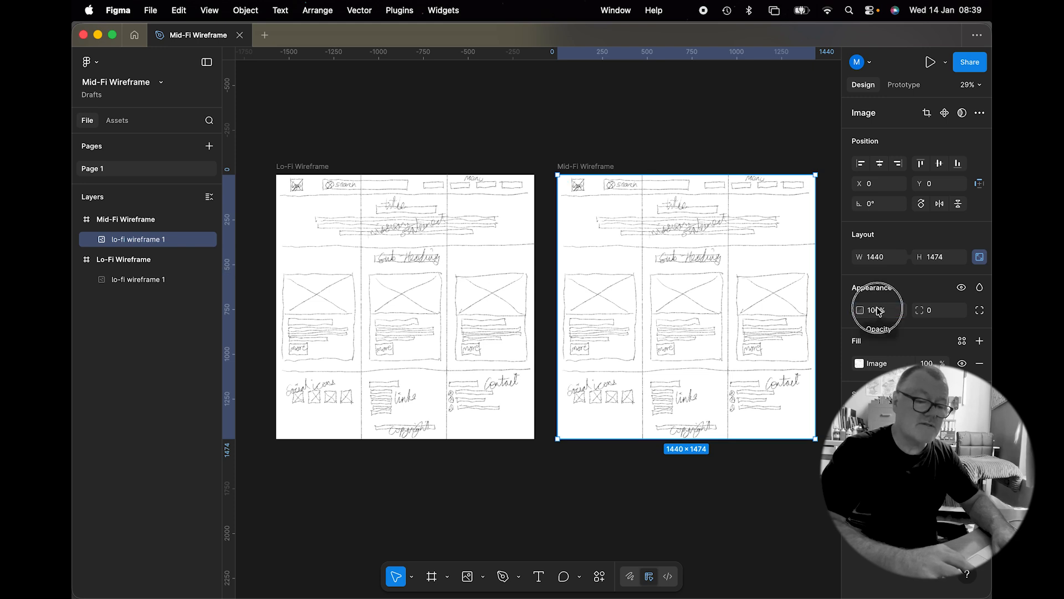
left_click_drag(860, 309, 767, 320)
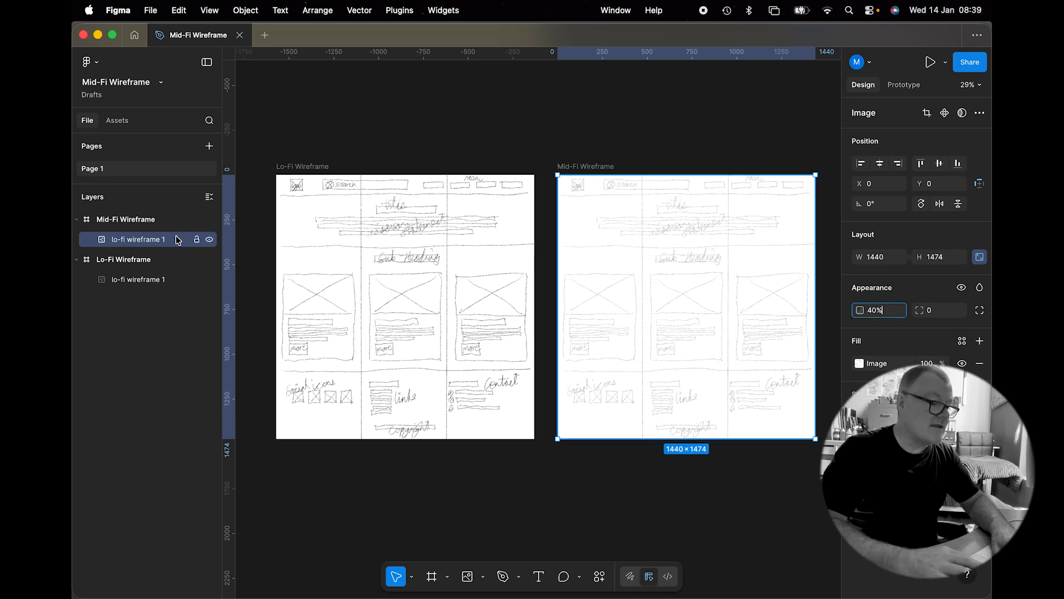
left_click(197, 239)
Step: Draw a 71 × 71 rectangle over the sketched logo box at the top-left of the Mid-Fi Wireframe
scroll(703, 203, "up", 1)
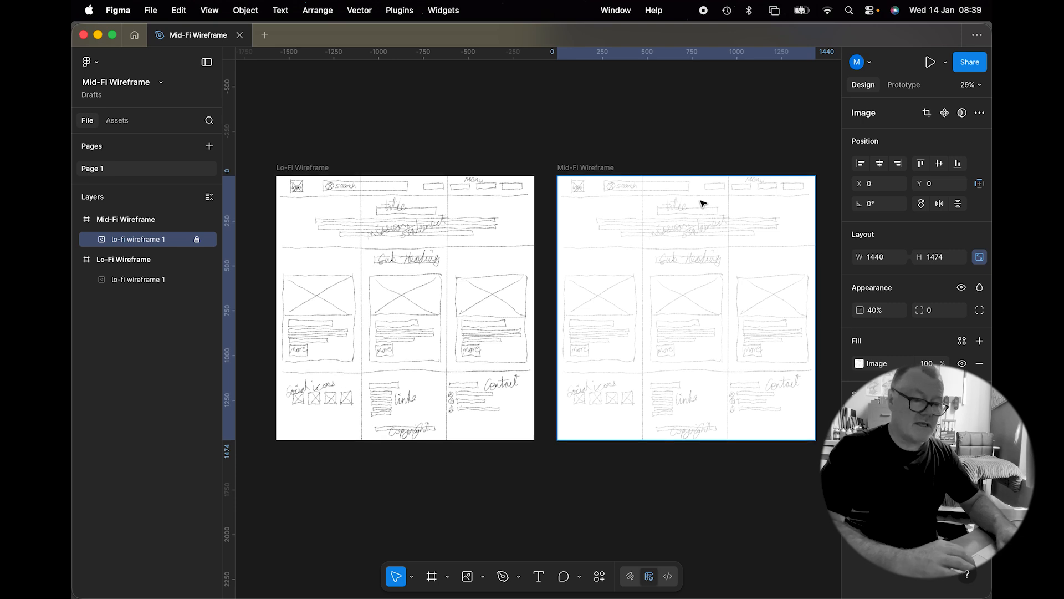
scroll(703, 203, "right", 3)
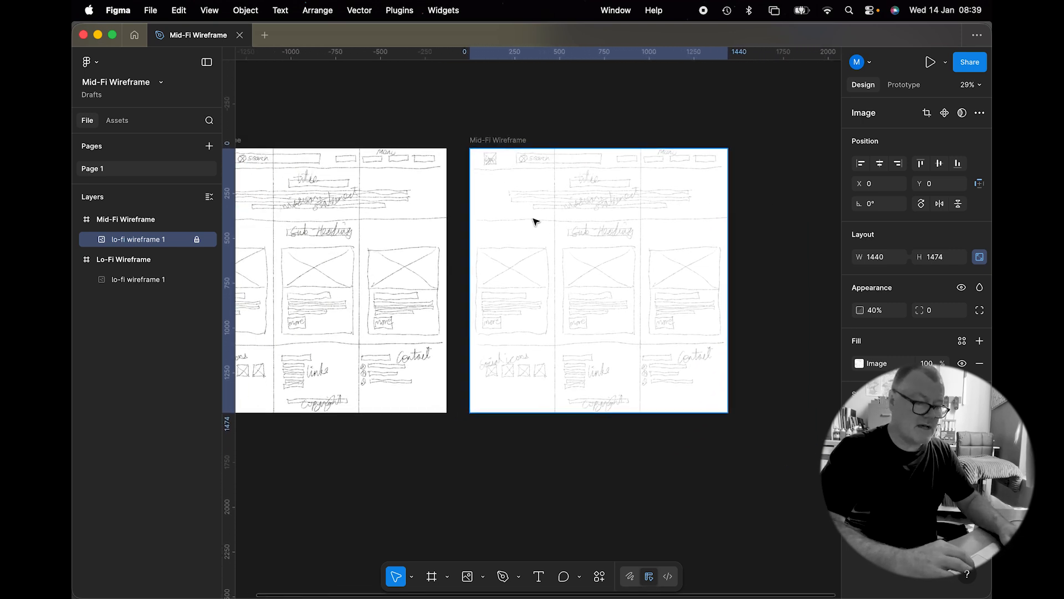
scroll(609, 161, "up", 5)
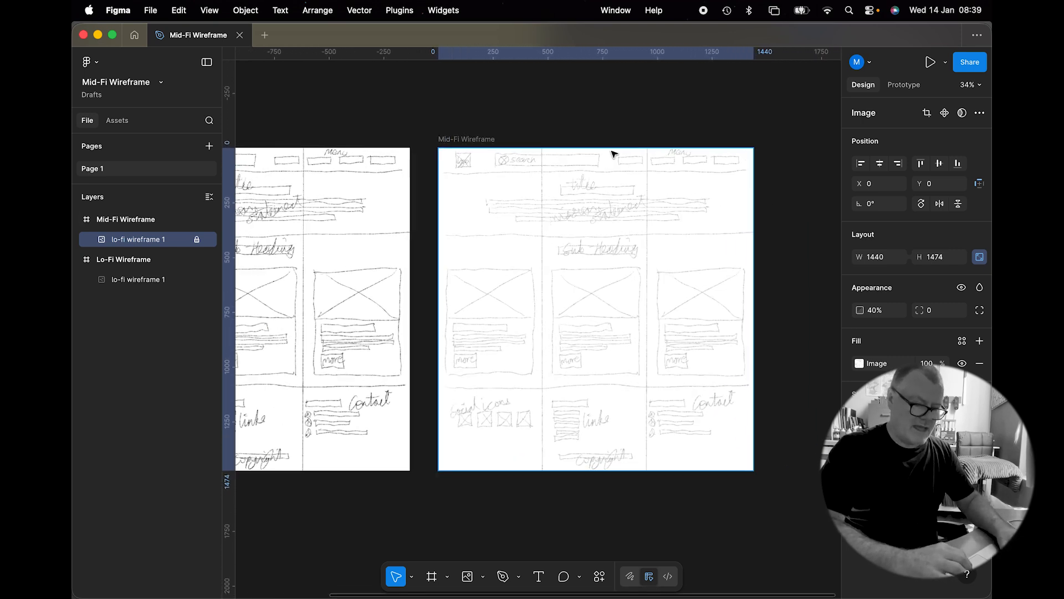
scroll(614, 153, "up", 1)
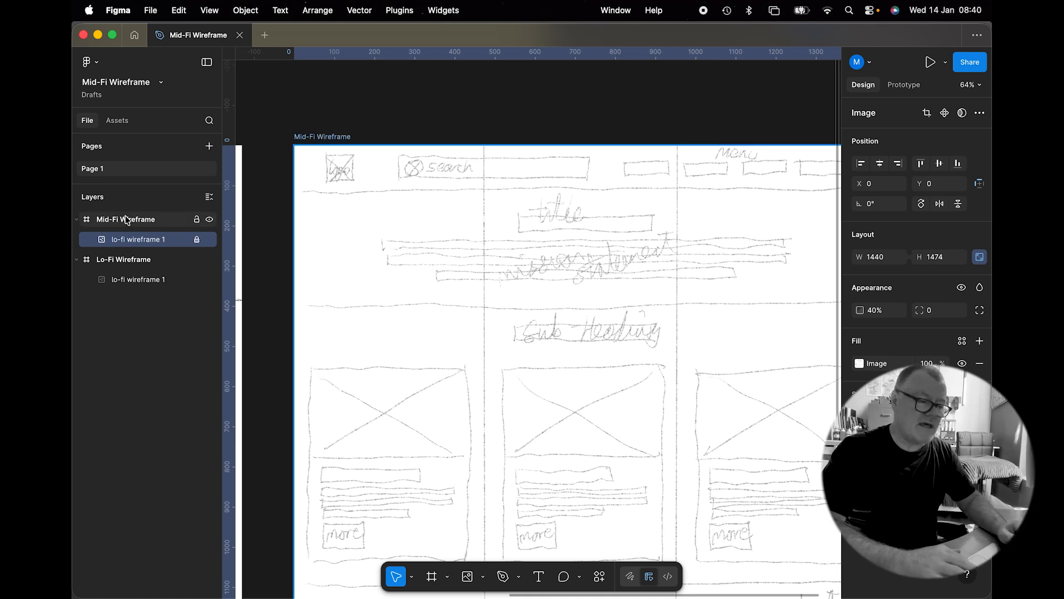
scroll(456, 341, "right", 3)
scroll(456, 341, "down", 1)
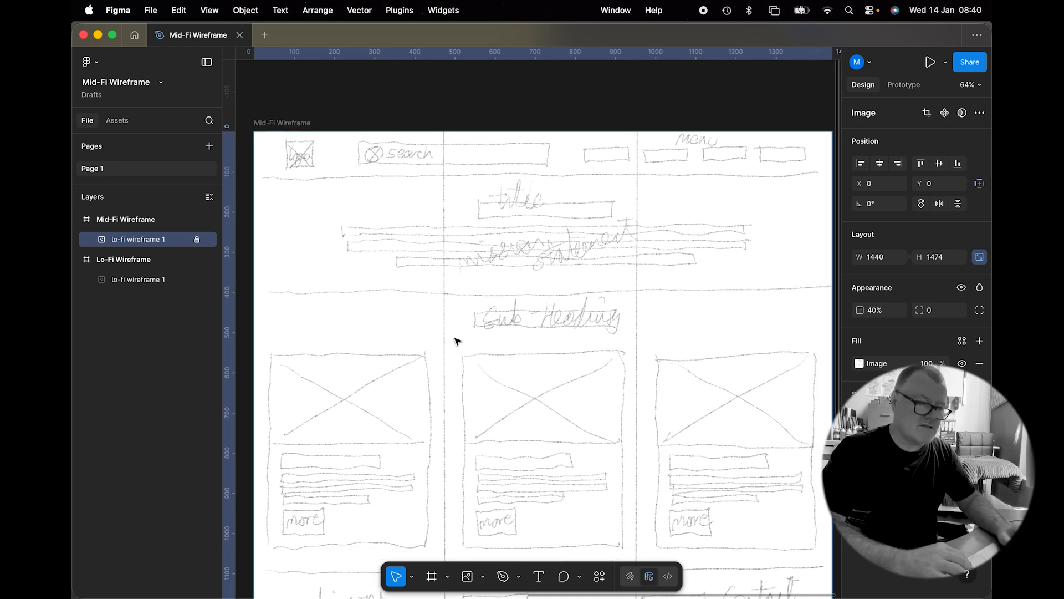
scroll(455, 341, "down", 2)
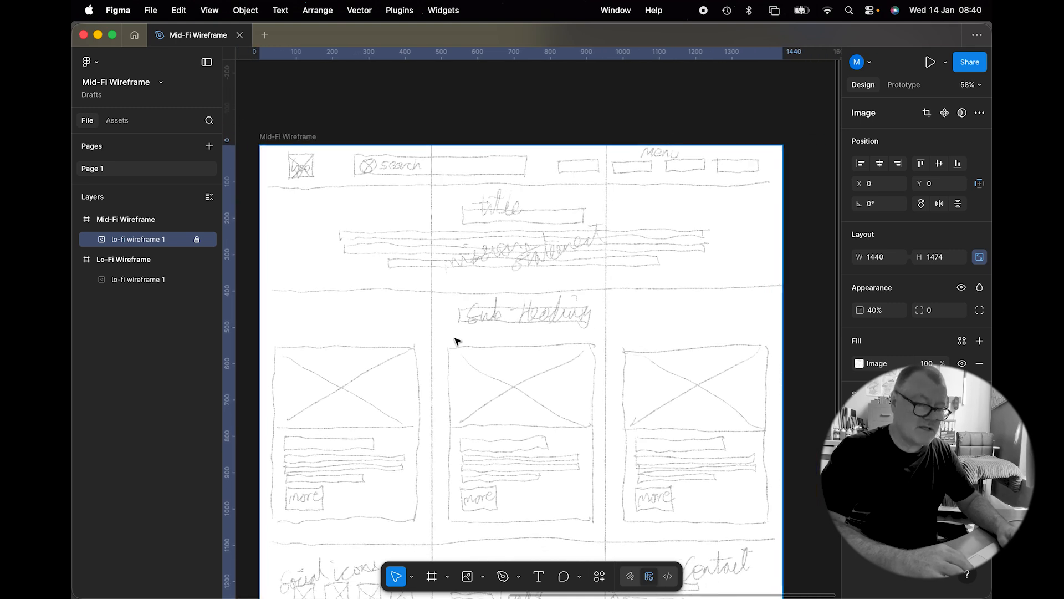
scroll(455, 341, "left", 1)
scroll(455, 341, "down", 1)
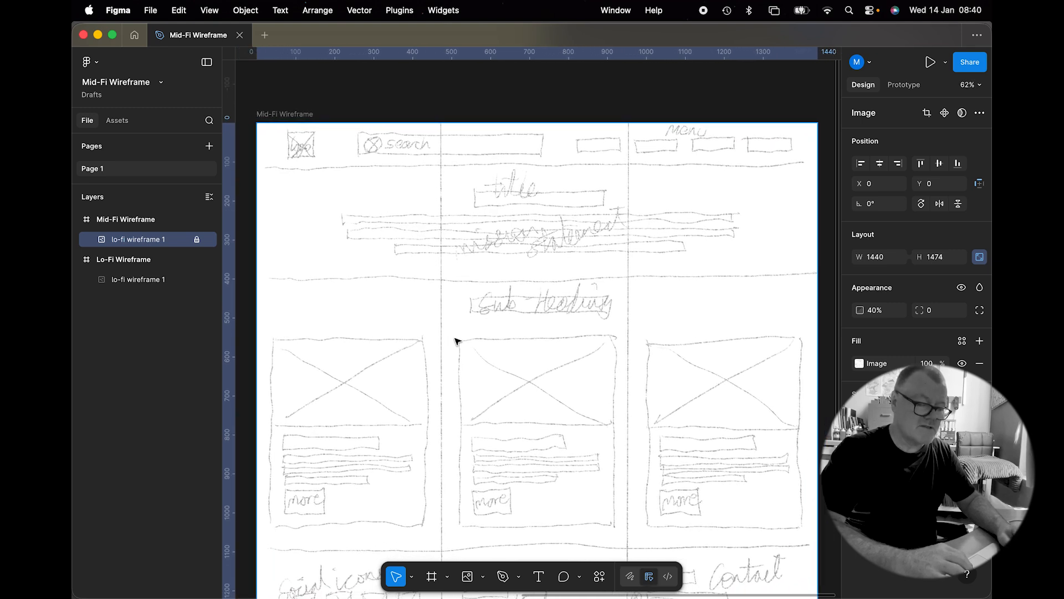
left_click(480, 577)
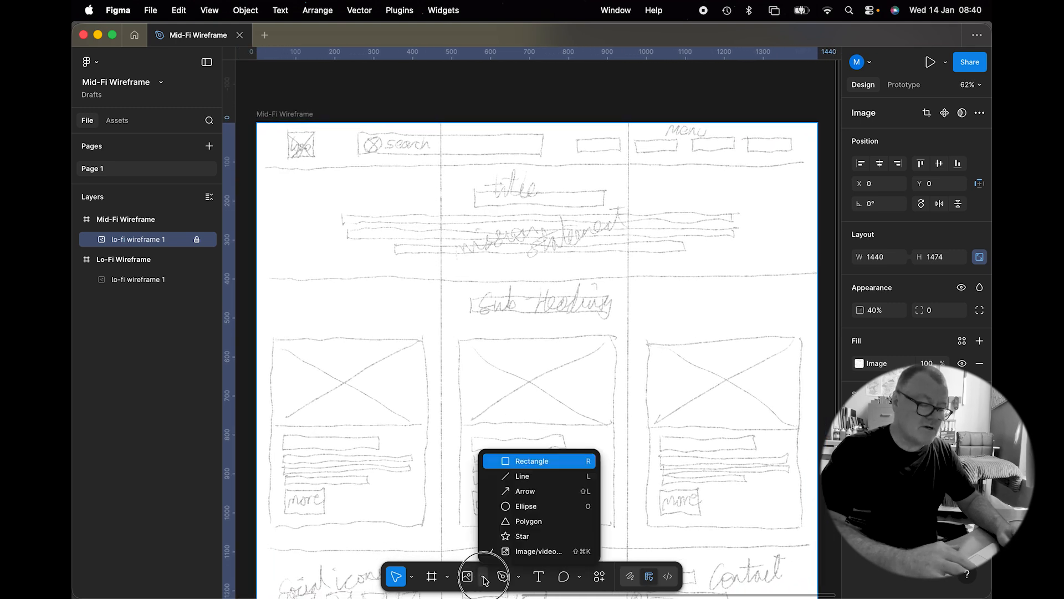
left_click(502, 455)
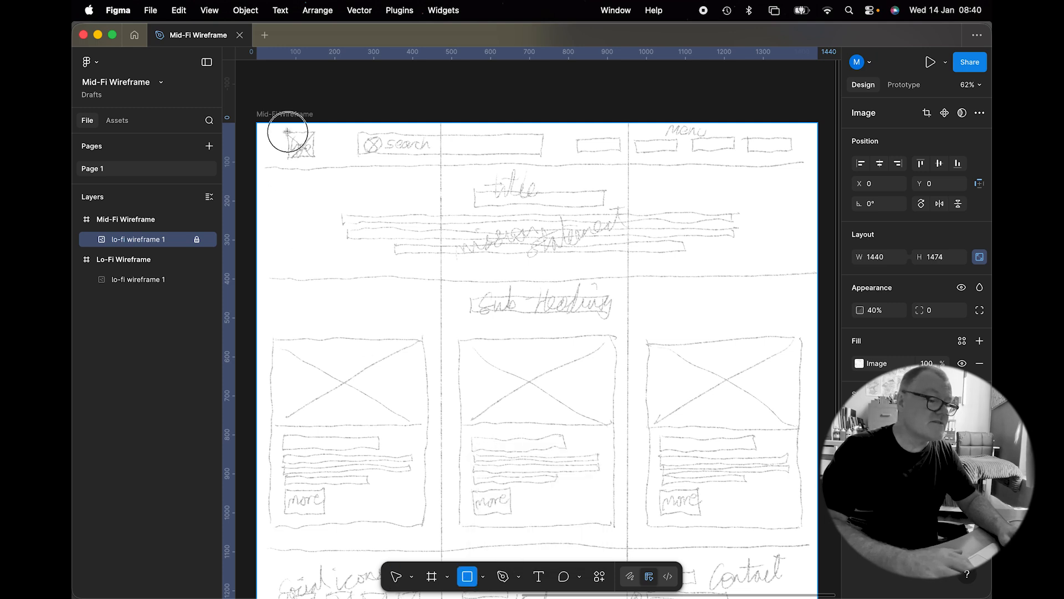
left_click_drag(287, 132, 314, 158)
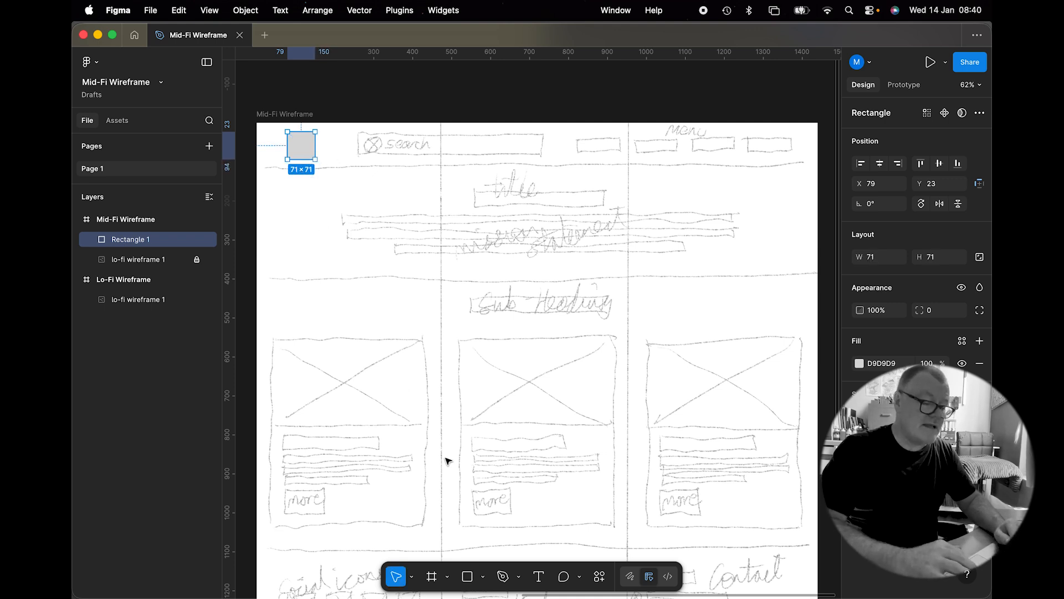
Step: Fill the logo rectangle with the image.jpg placeholder image
left_click(484, 579)
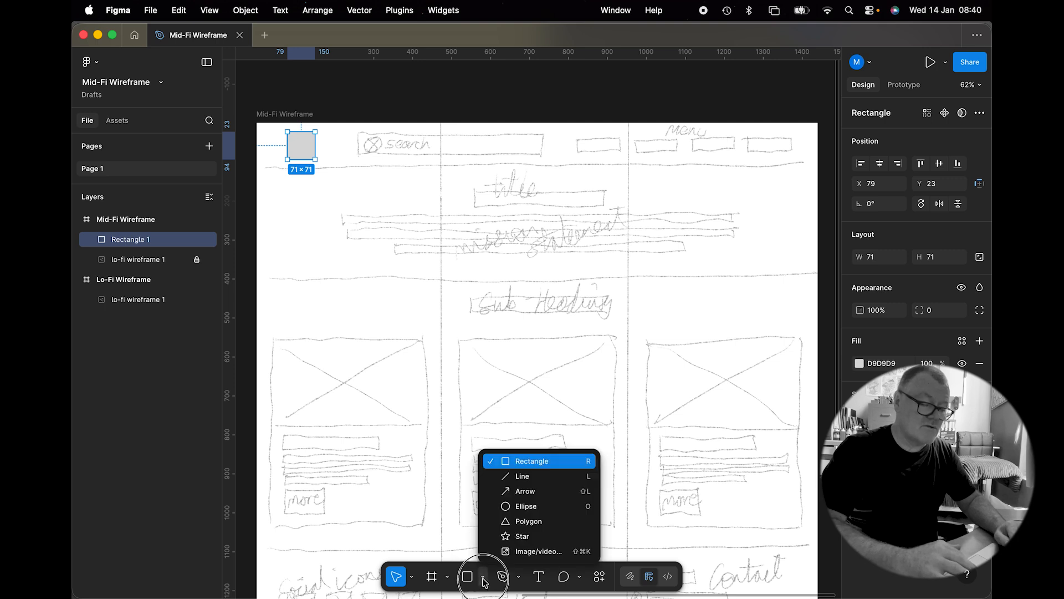
left_click(508, 552)
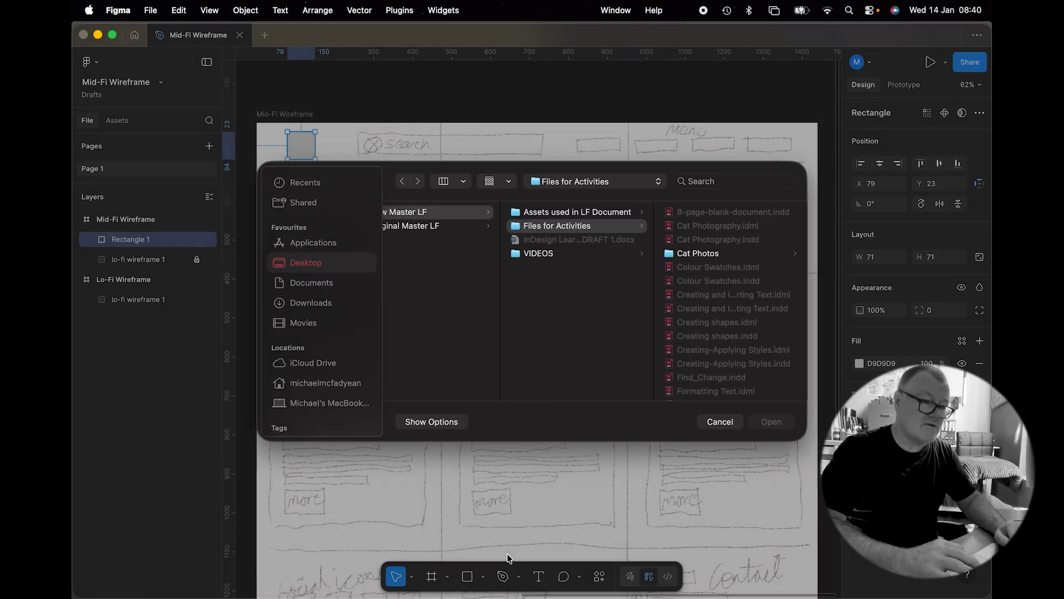
scroll(707, 293, "down", 5)
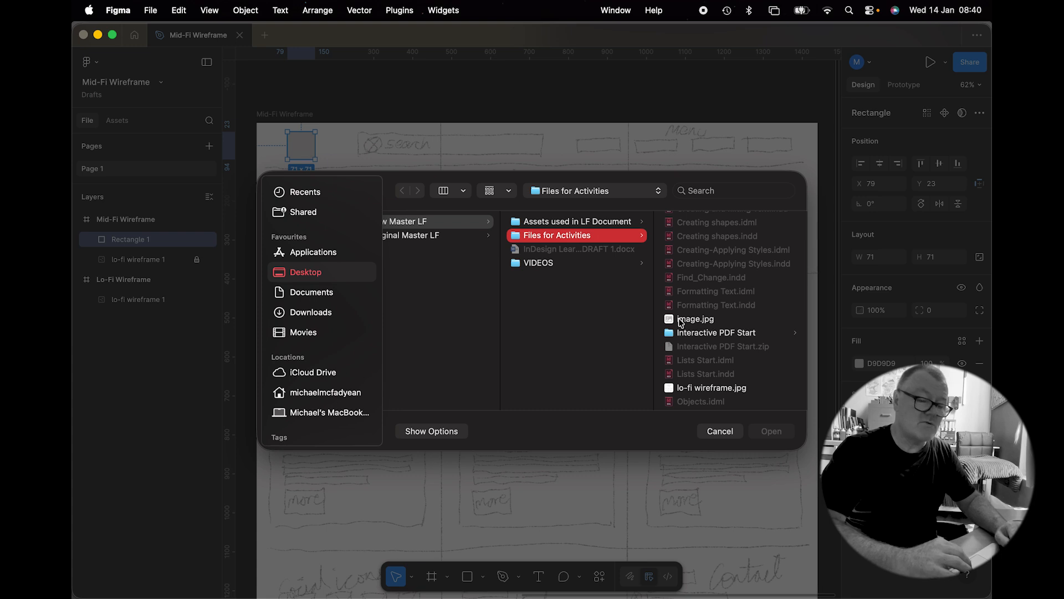
left_click(681, 320)
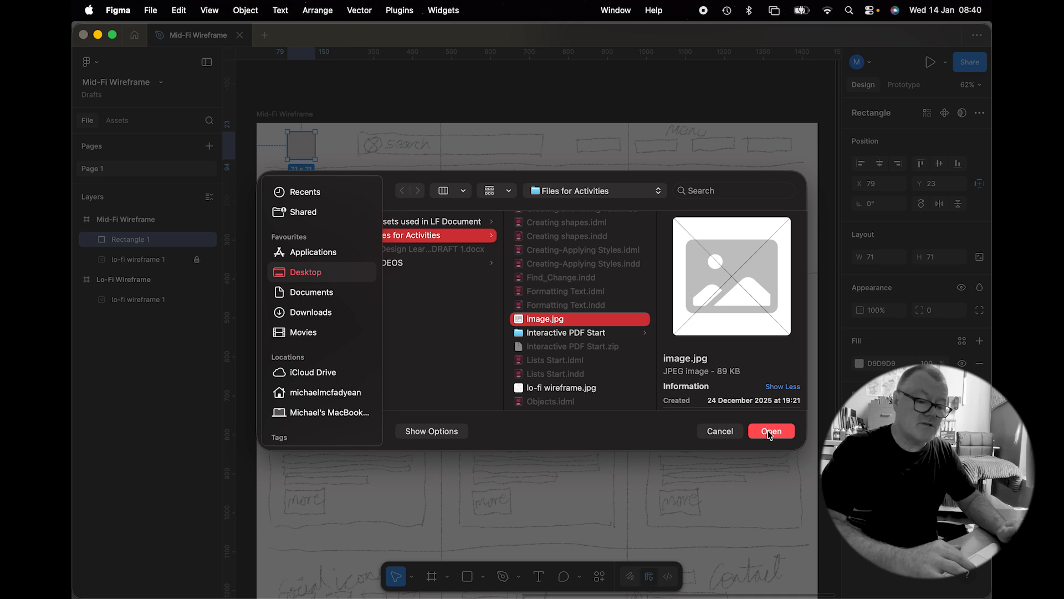
left_click(769, 432)
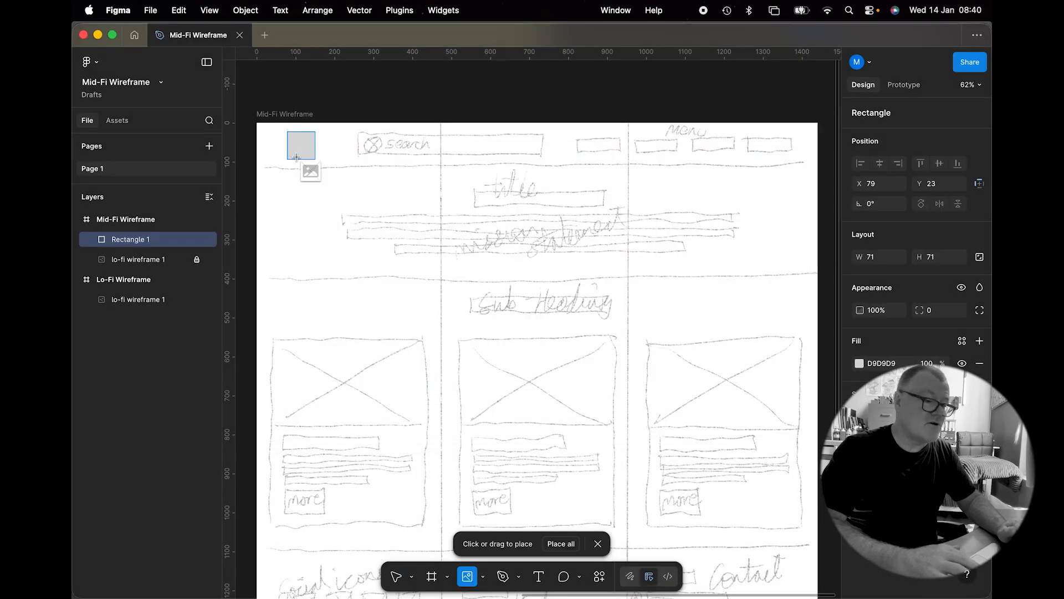
left_click(296, 146)
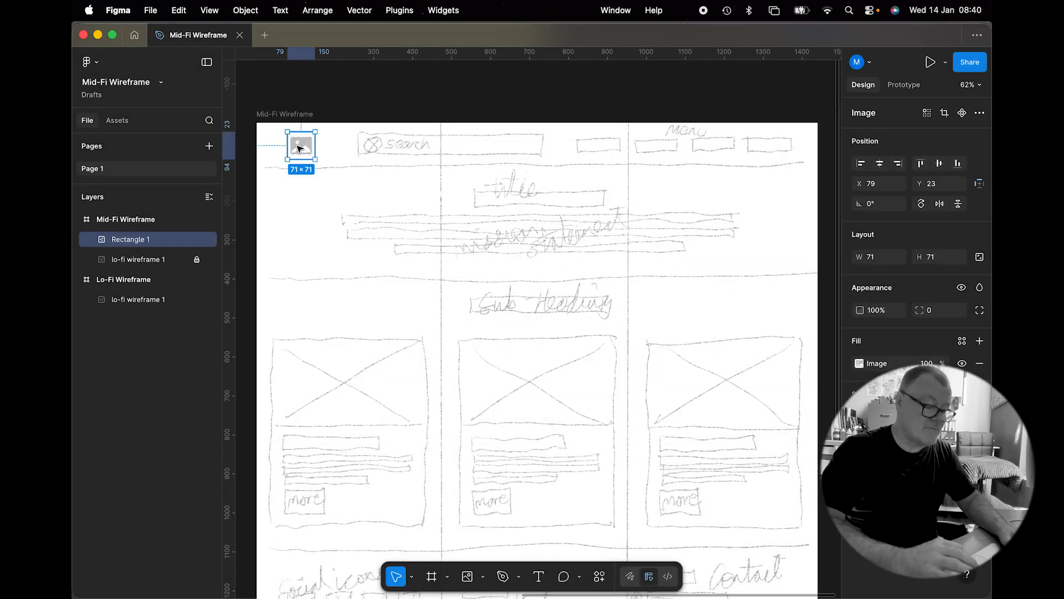
Step: Add a black 1 px stroke to the logo placeholder rectangle
scroll(300, 148, "up", 1)
scroll(299, 148, "up", 10)
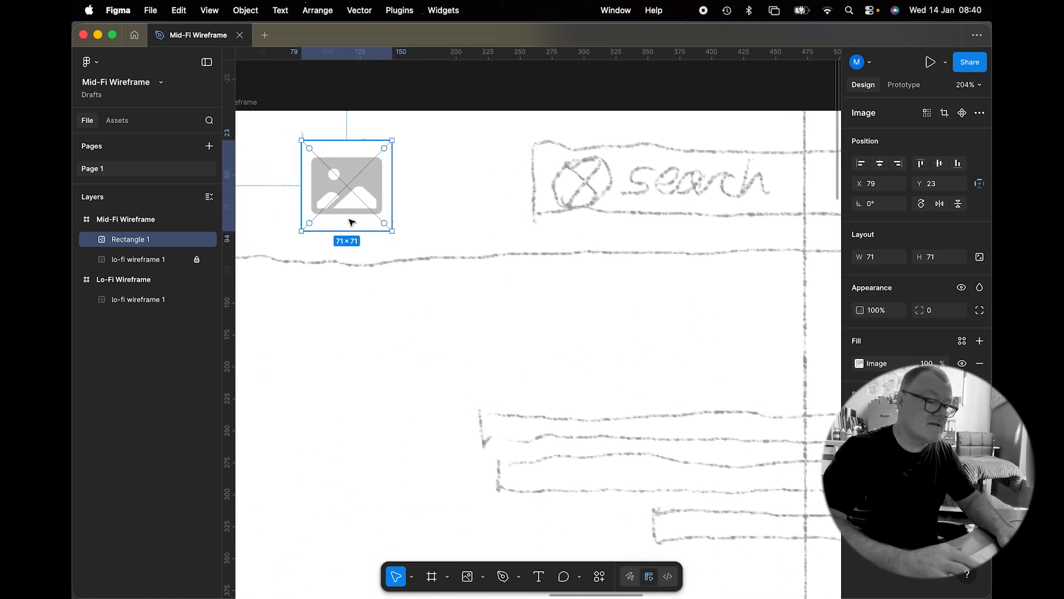
left_click(466, 209)
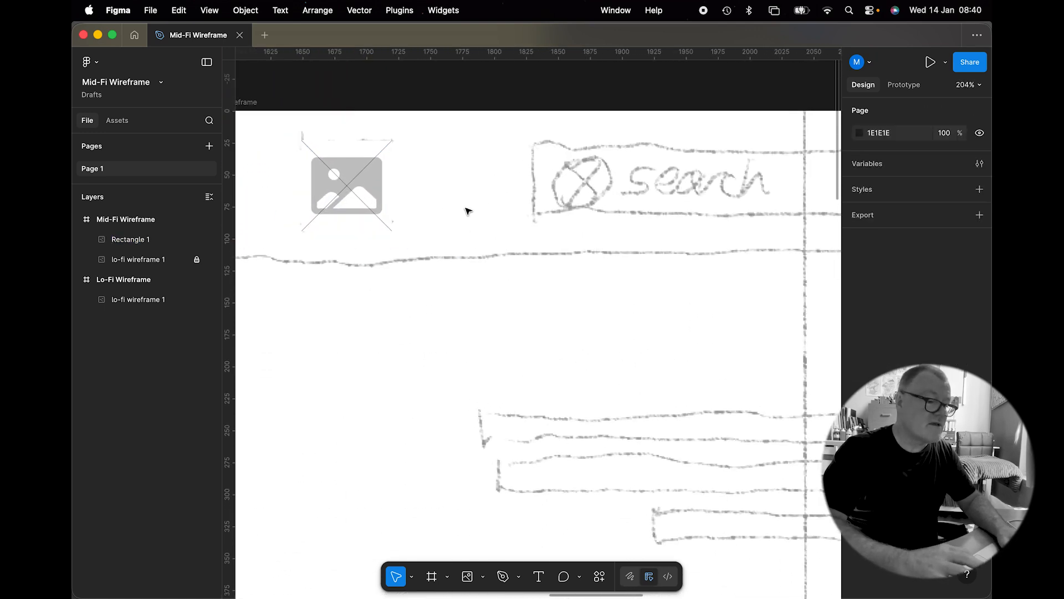
left_click(388, 204)
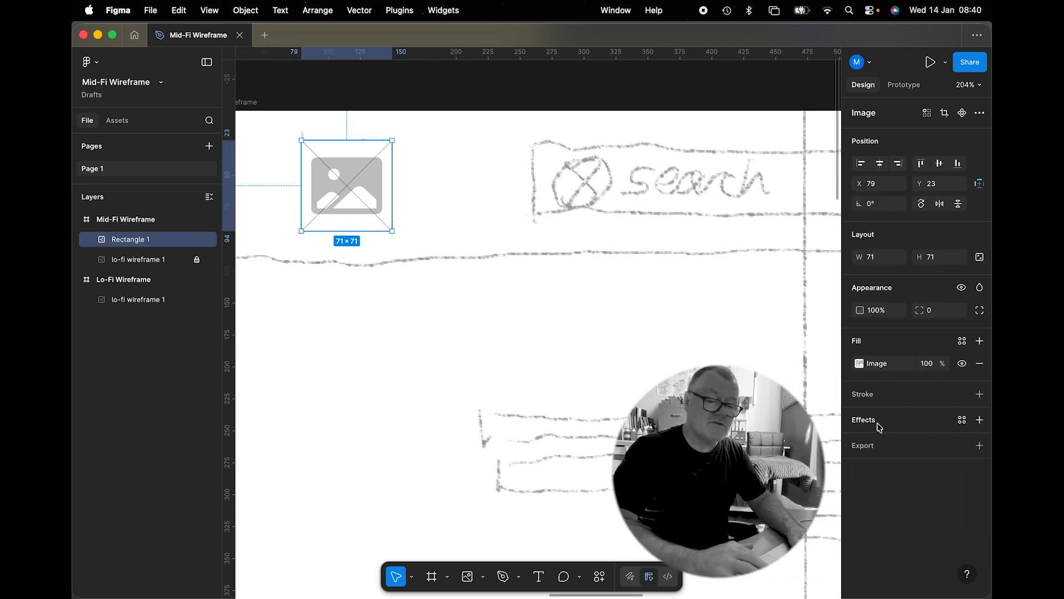
left_click(980, 394)
left_click(860, 417)
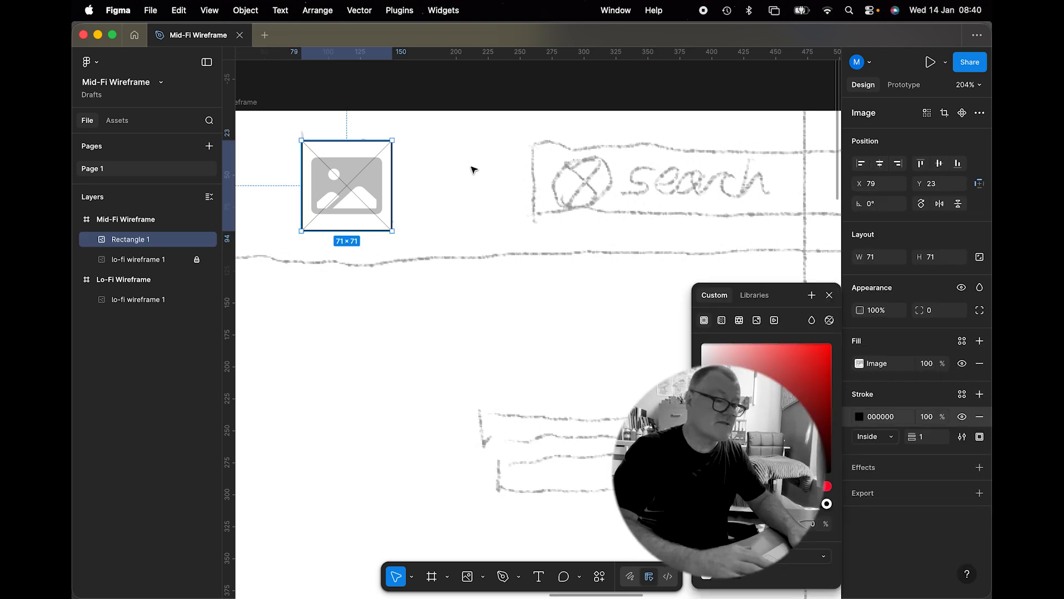
left_click(469, 133)
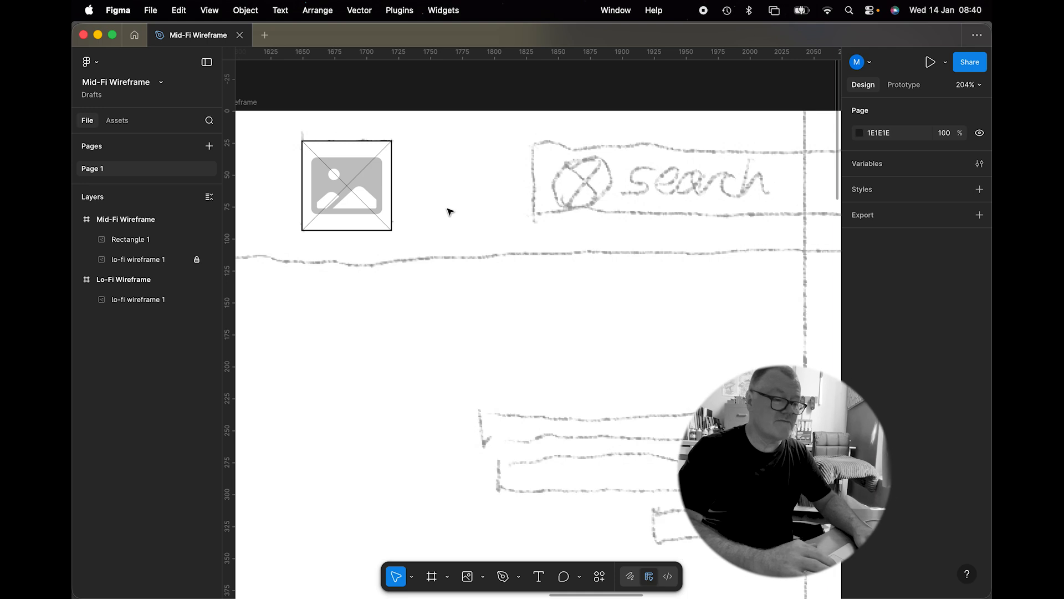
Step: Draw a 468 × 60 rectangle over the sketched search bar in the header
scroll(449, 210, "down", 5)
scroll(450, 211, "down", 3)
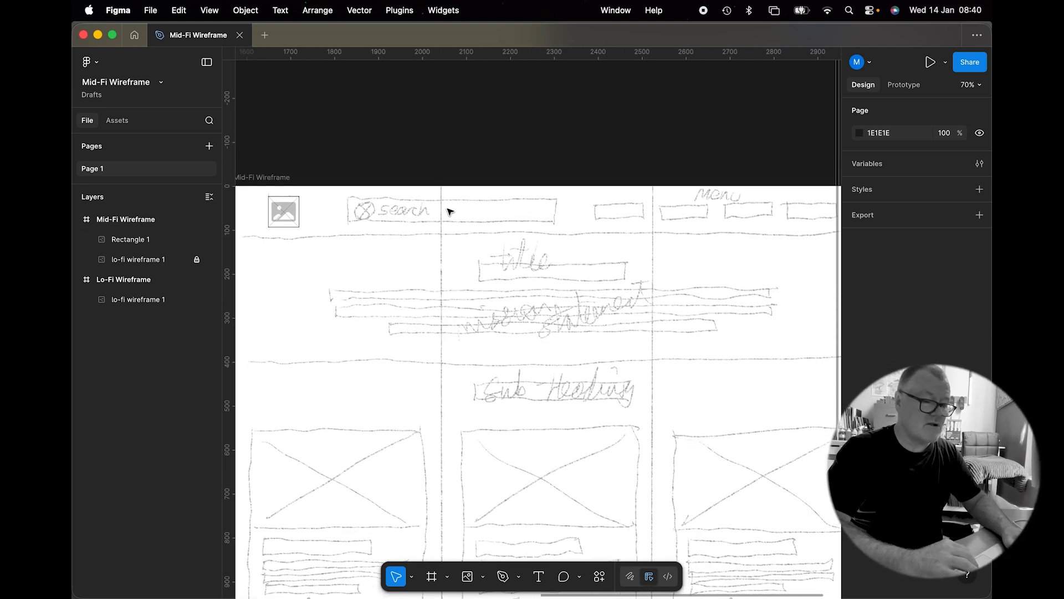
left_click(482, 584)
left_click(524, 461)
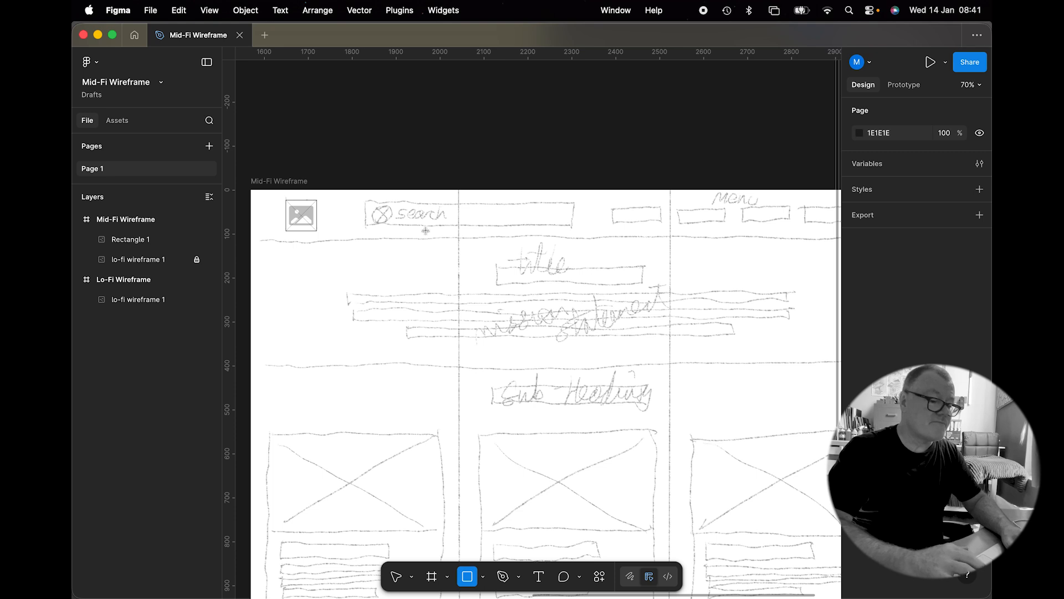
left_click_drag(366, 200, 571, 227)
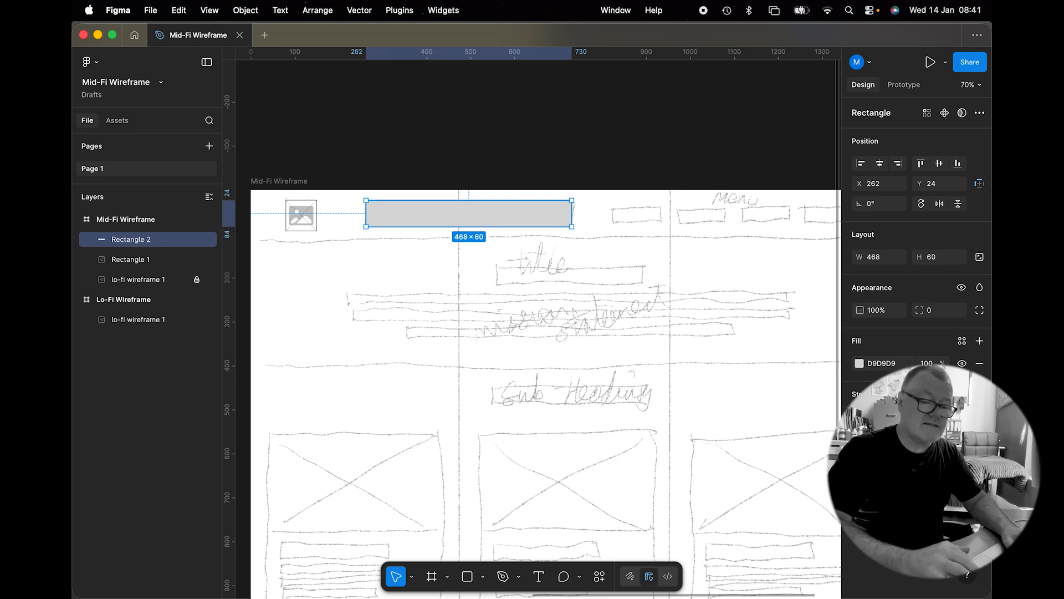
left_click(859, 416)
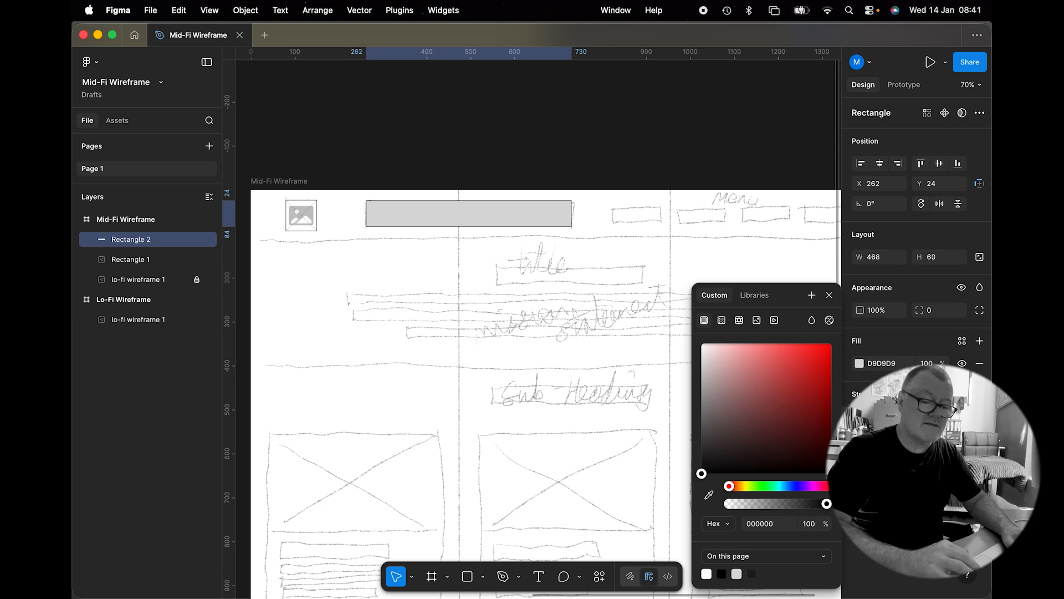
left_click(475, 162)
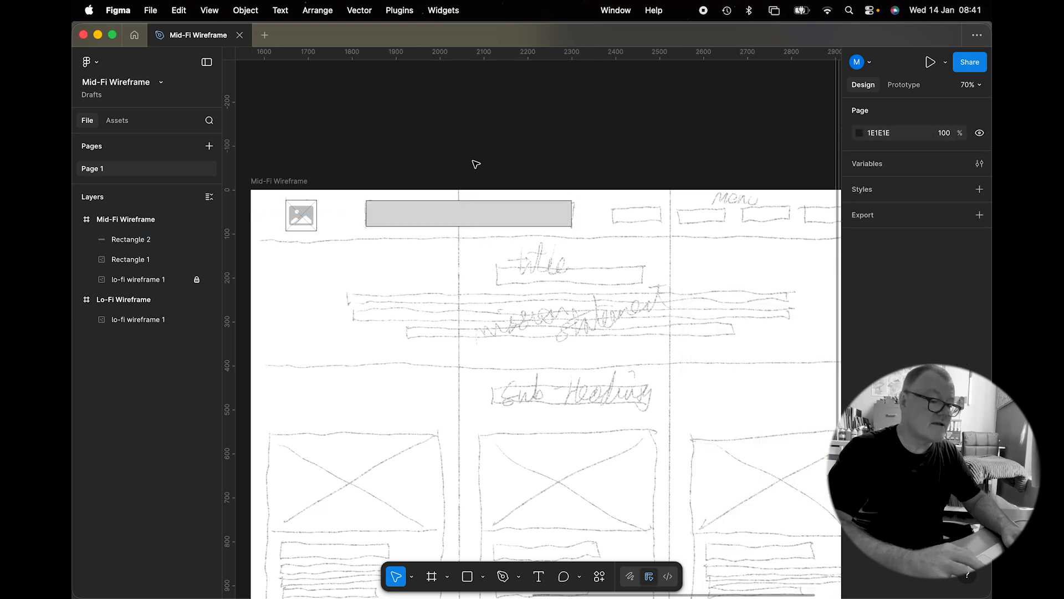
left_click(443, 220)
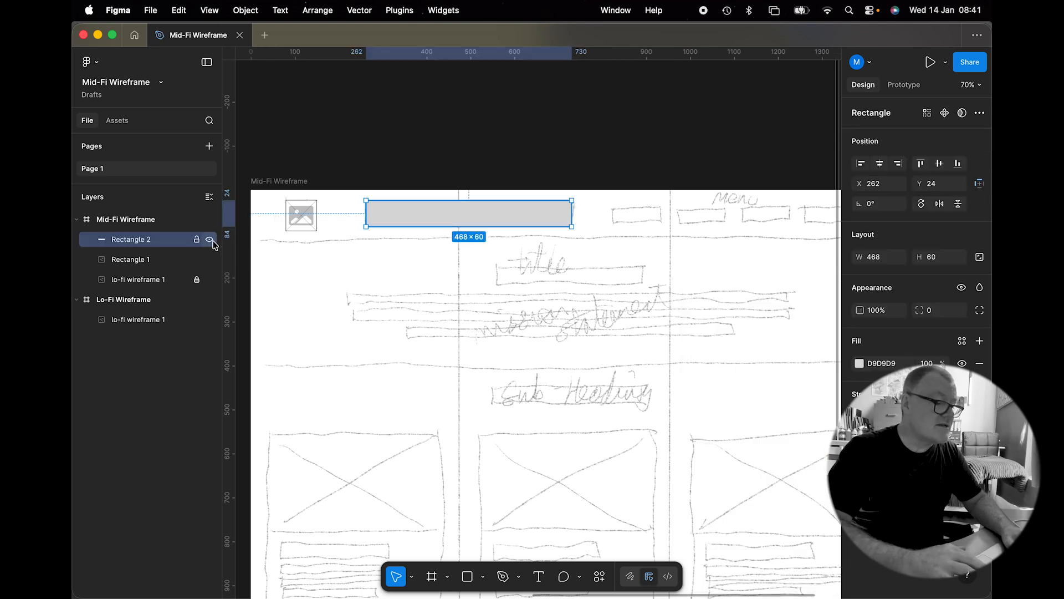
Step: Hide the search bar rectangle and draw a 42 × 42 circle over the sketched search icon
left_click(209, 239)
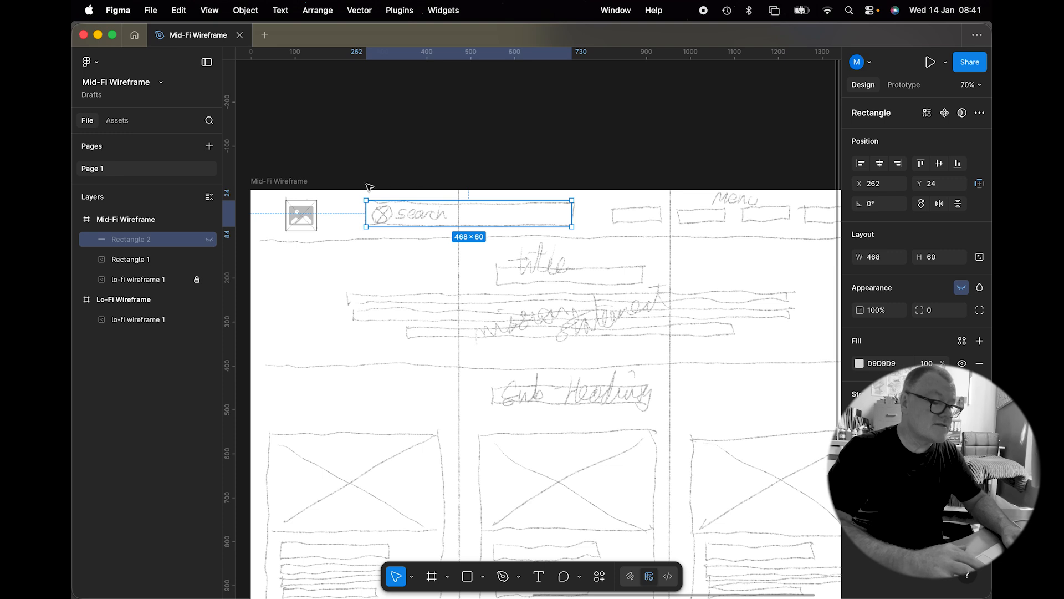
left_click(484, 580)
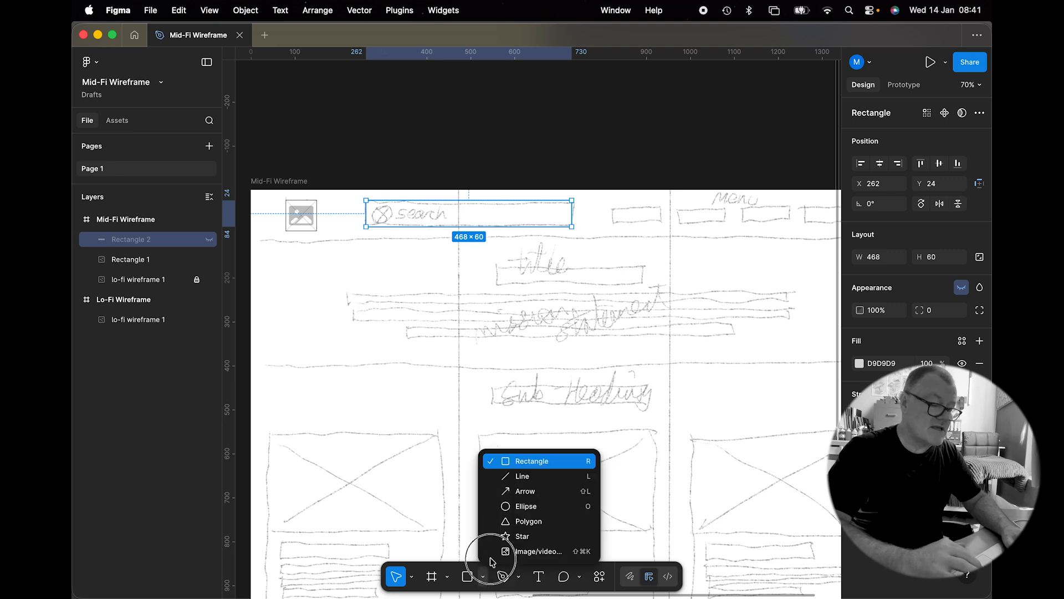
left_click(501, 504)
scroll(365, 187, "up", 10)
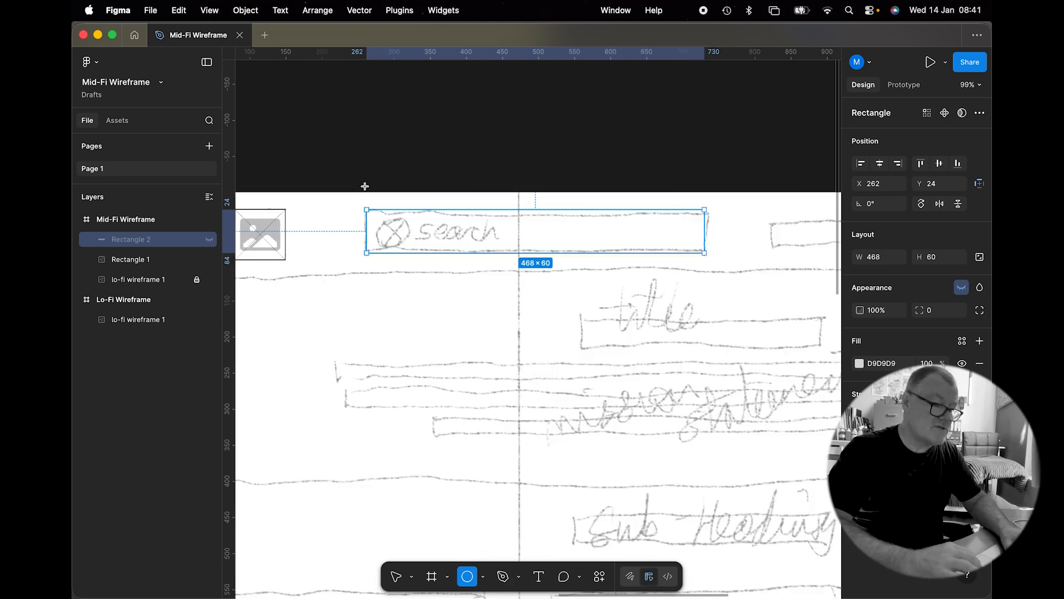
left_click_drag(404, 266, 480, 347)
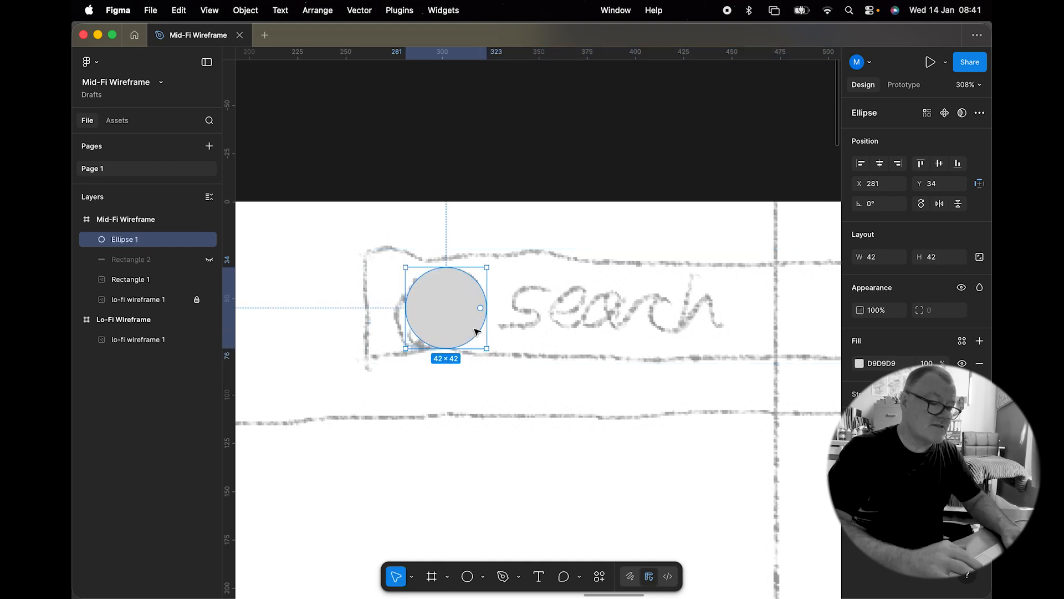
left_click_drag(463, 309, 452, 307)
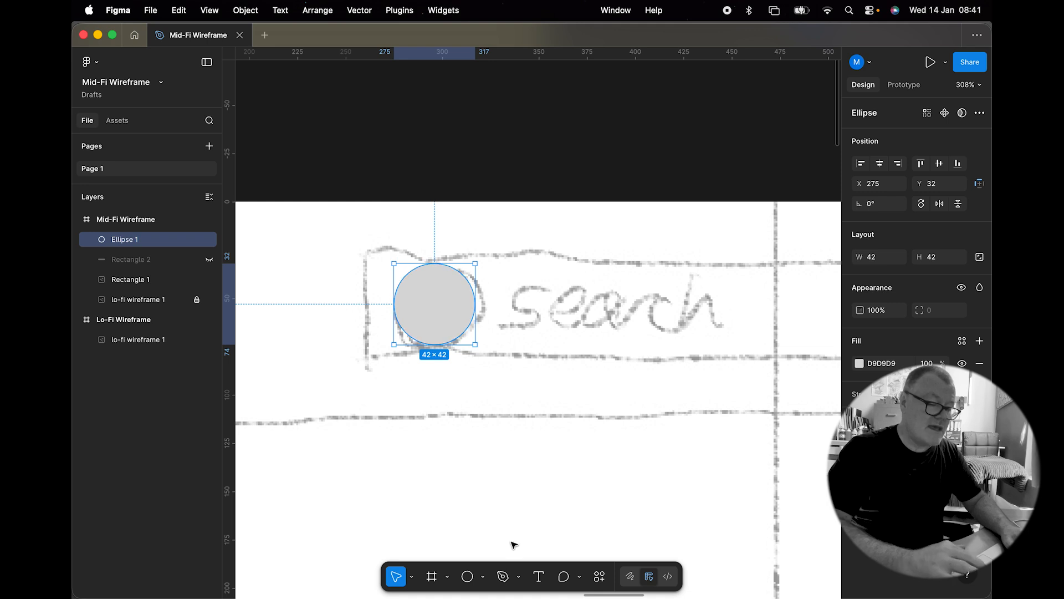
Step: Fill the circle with the image.jpg placeholder image and give it a black stroke
left_click(484, 578)
left_click(498, 546)
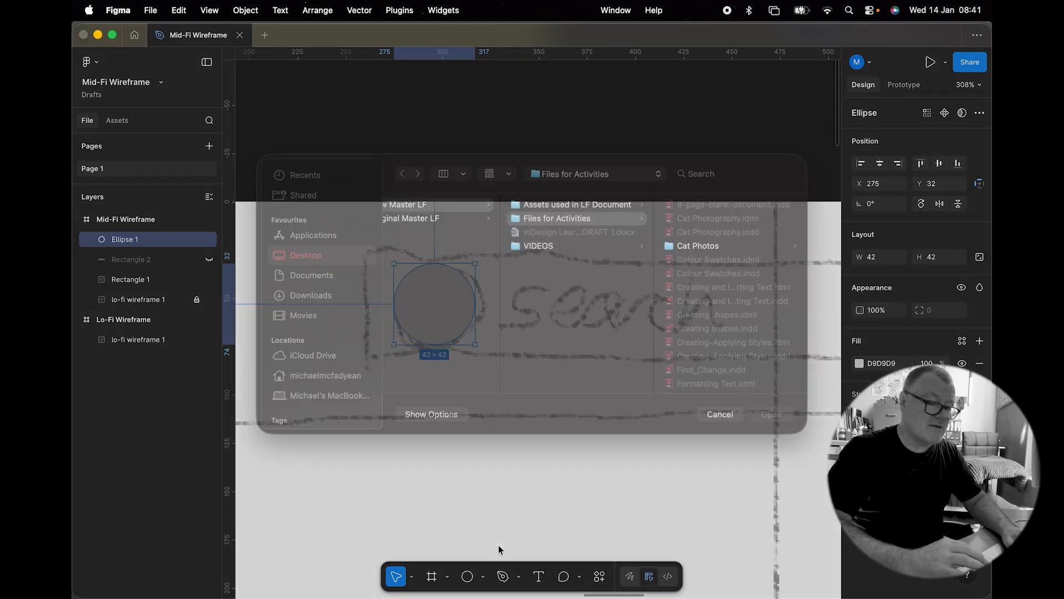
scroll(717, 294, "down", 2)
double_click(715, 283)
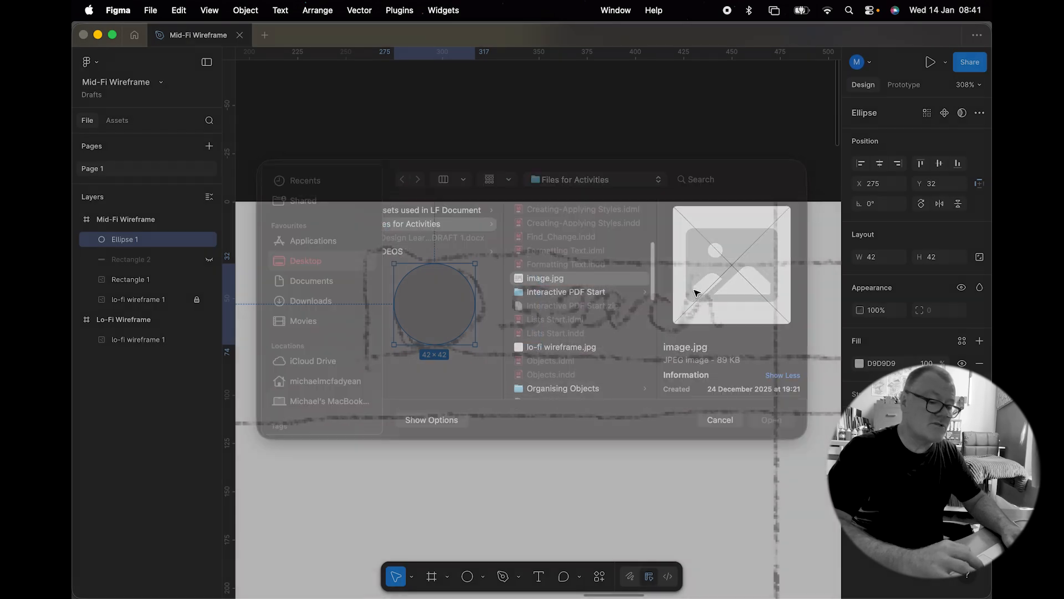
left_click(458, 280)
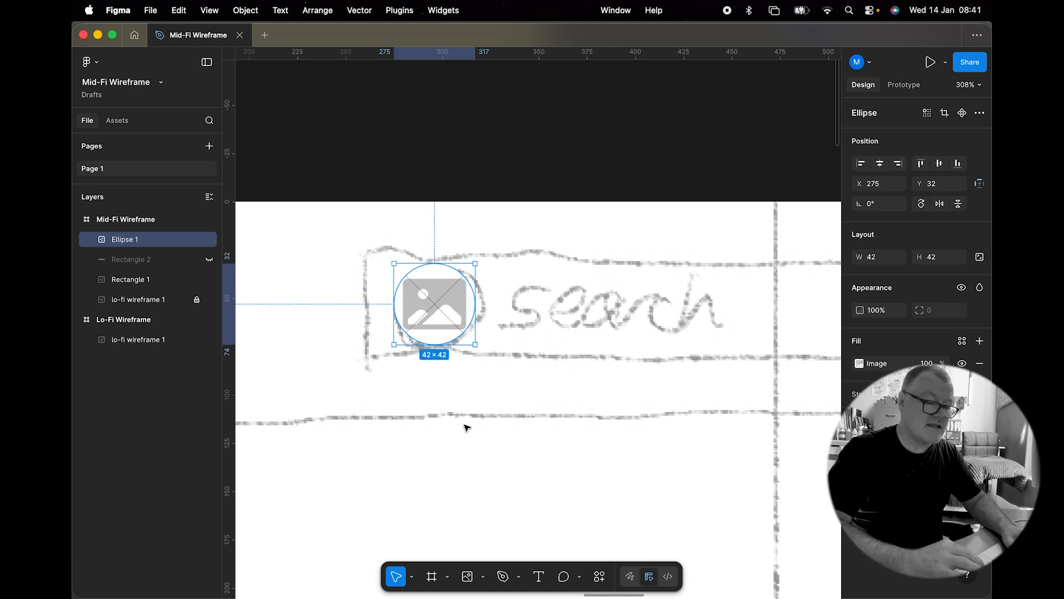
left_click(980, 394)
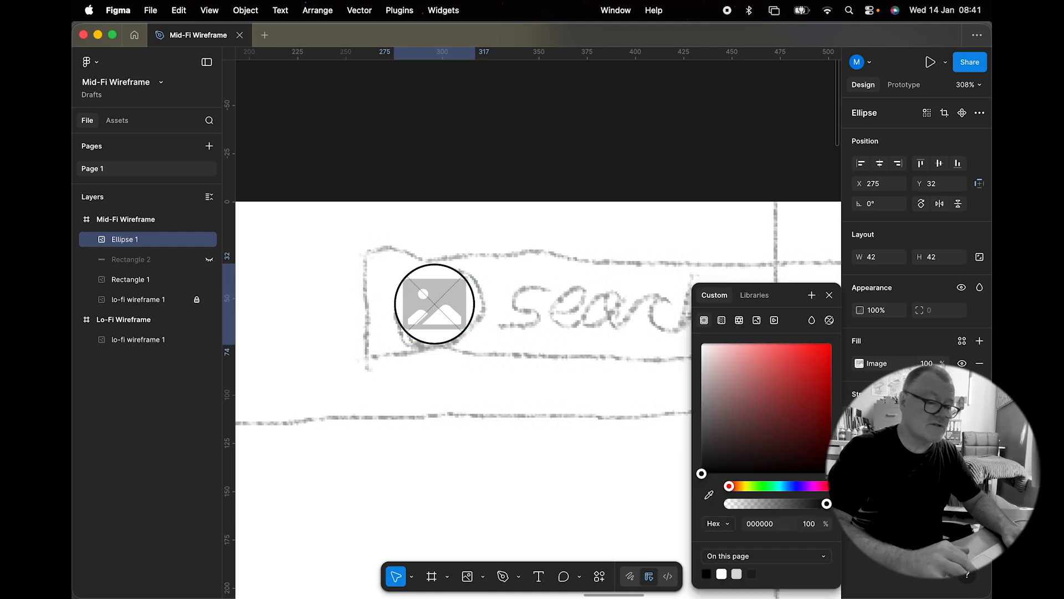
left_click(605, 167)
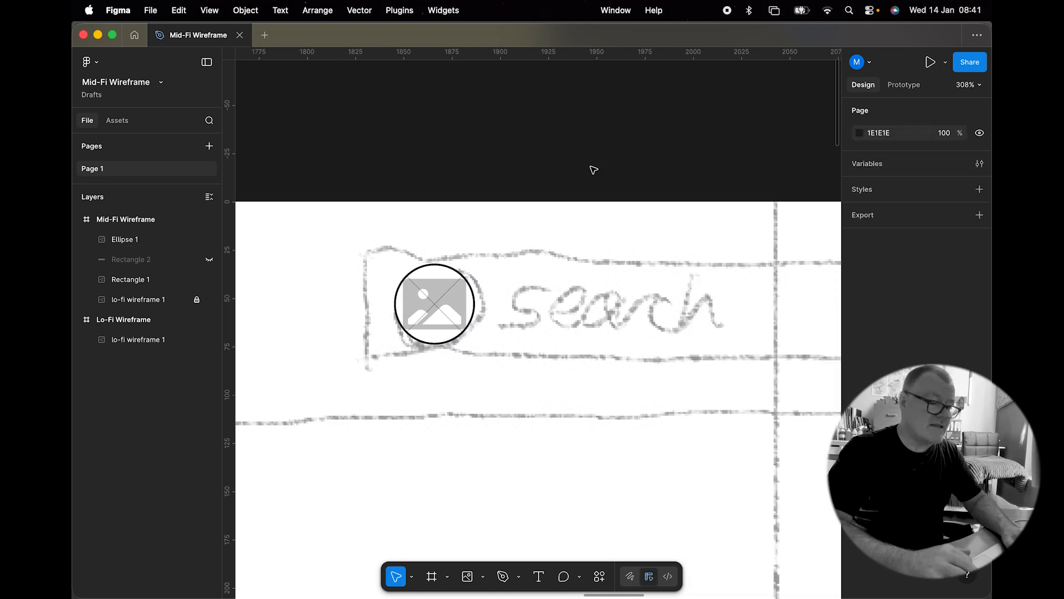
Step: Add the text "Search" inside the search bar next to the circle icon
left_click(539, 576)
left_click(531, 317)
type("Search")
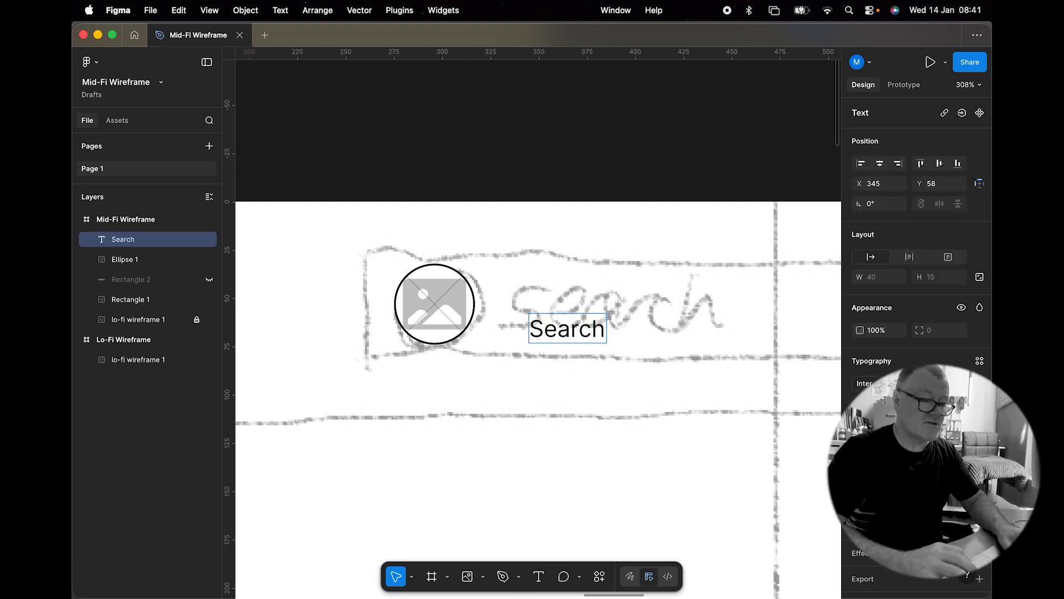
key("Escape")
left_click_drag(550, 329, 543, 314)
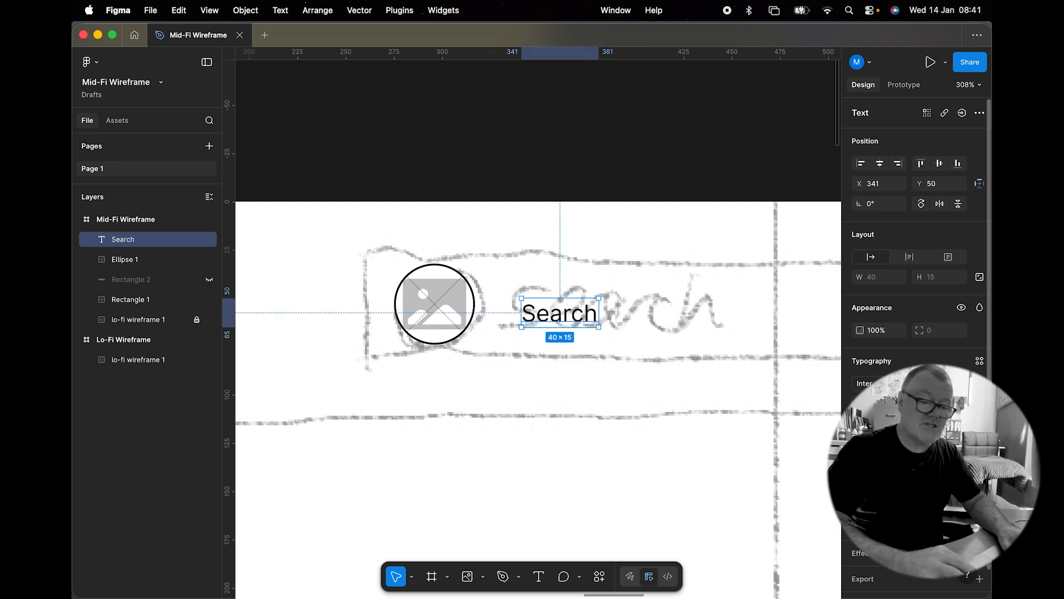
Step: Enlarge the Search text and reposition it beside the circle icon
key("super+shift+period")
key("super+shift+period")
key("super+shift+period")
key("super+shift+period")
key("super+shift+period")
key("super+shift+period")
key("super+shift+period")
key("super+shift+period")
key("super+shift+period")
key("super+shift+period")
key("super+shift+period")
key("super+shift+period")
key("super+shift+period")
key("super+shift+period")
key("super+shift+period")
key("super+shift+period")
key("super+shift+period")
key("super+shift+period")
key("super+shift+period")
key("super+shift+period")
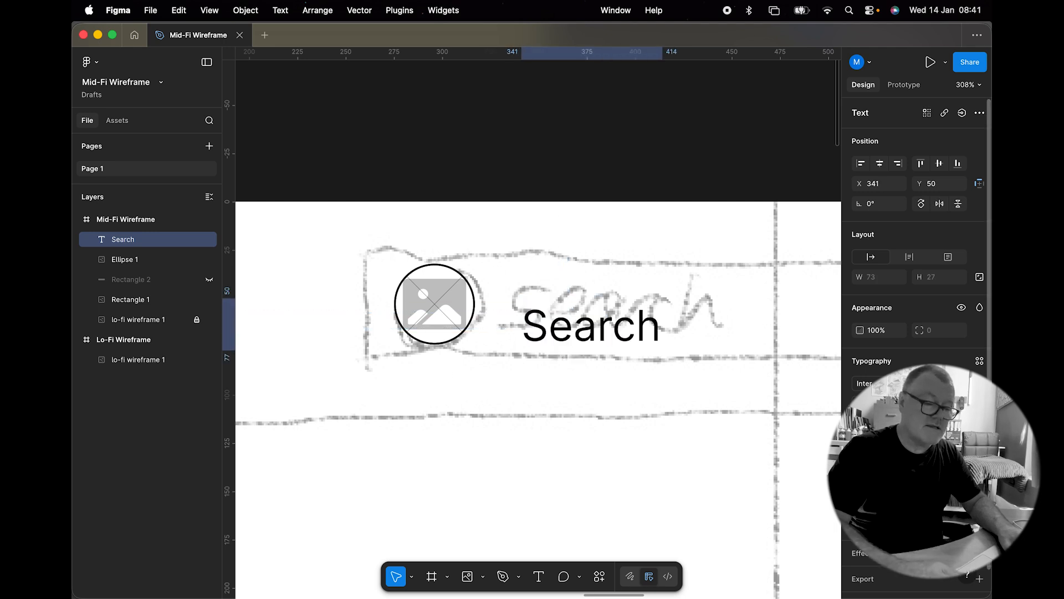
key("super+shift+comma")
key("super+shift+comma")
key("super+shift+comma")
key("super+shift+comma")
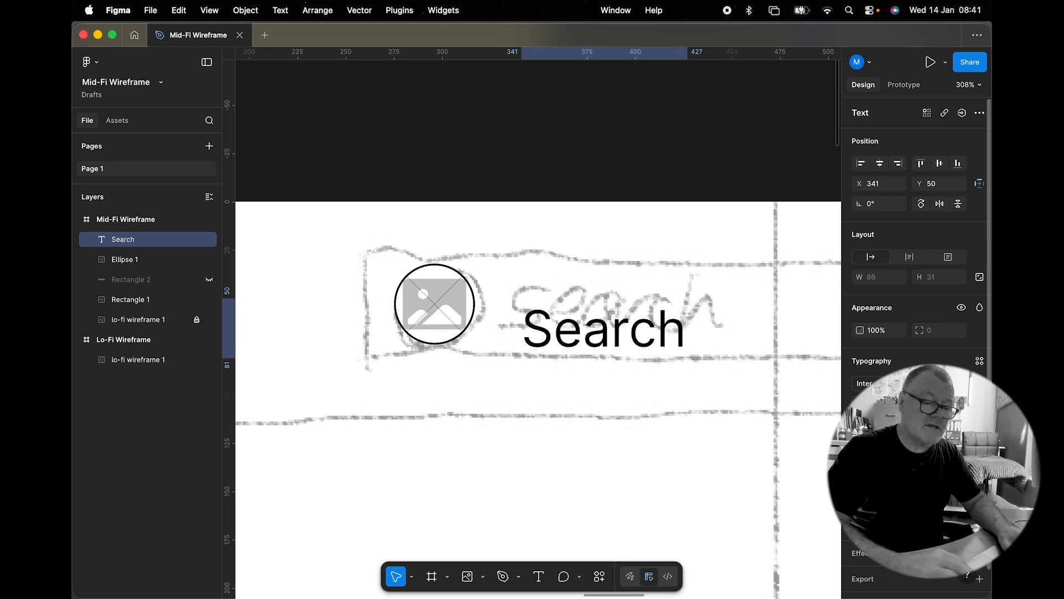
left_click(528, 280)
left_click_drag(560, 334, 548, 312)
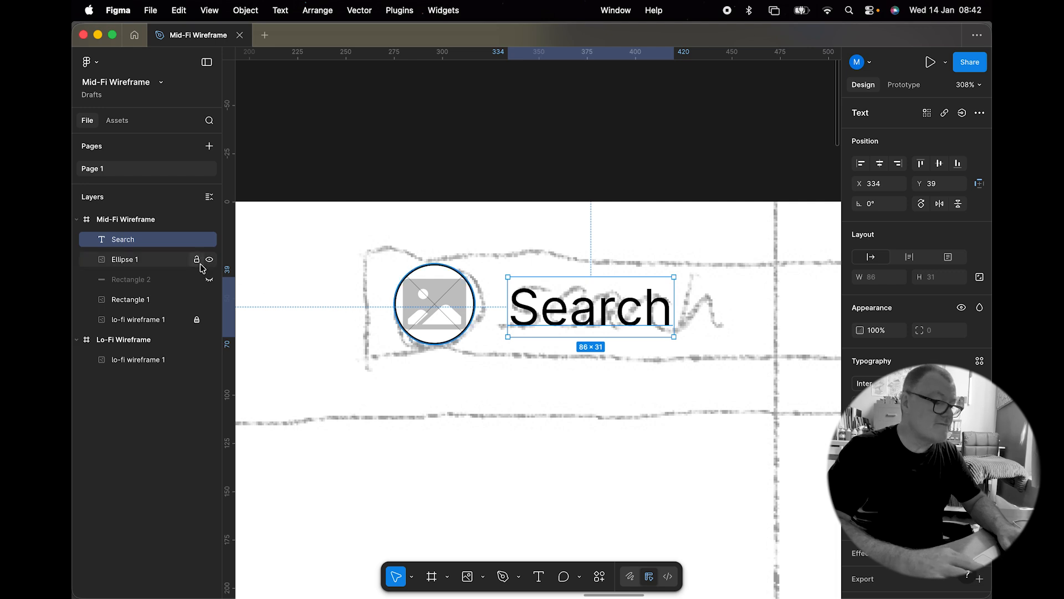
Step: Show the search bar rectangle again and deselect everything
left_click(210, 280)
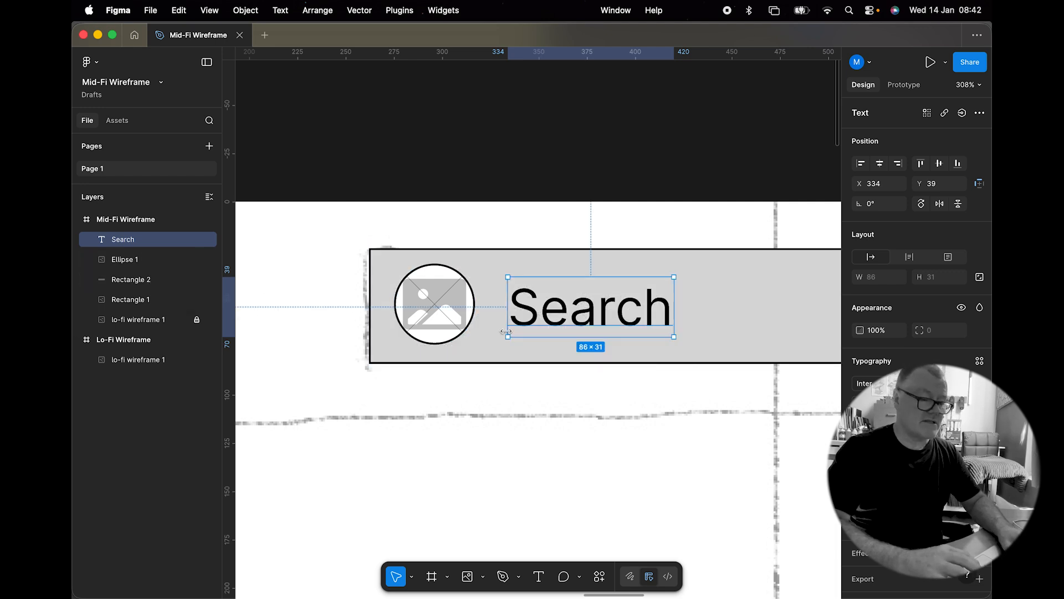
scroll(506, 330, "down", 8)
scroll(506, 331, "right", 4)
scroll(507, 332, "up", 1)
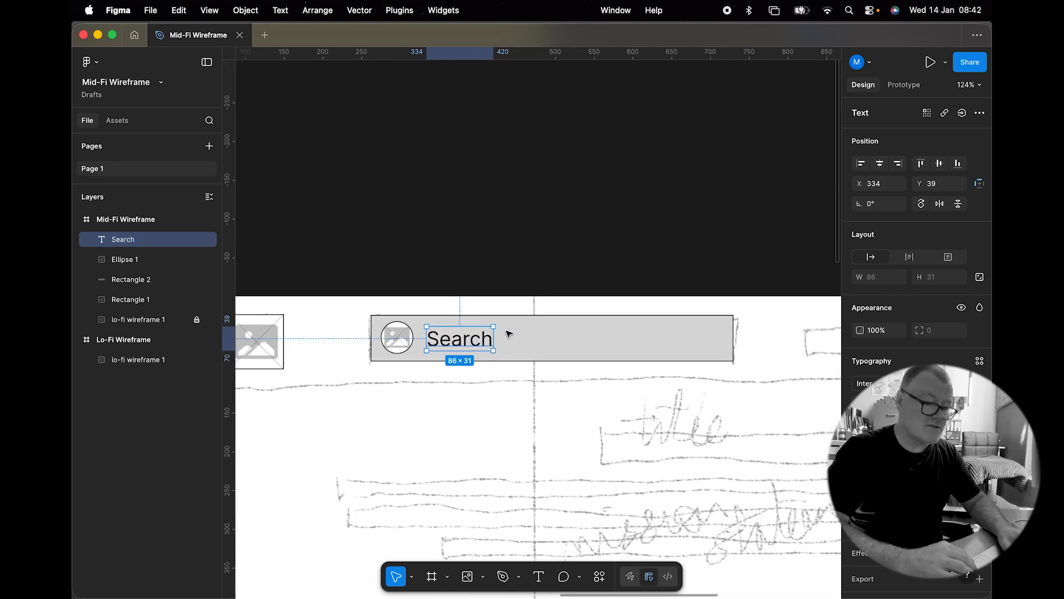
left_click(521, 251)
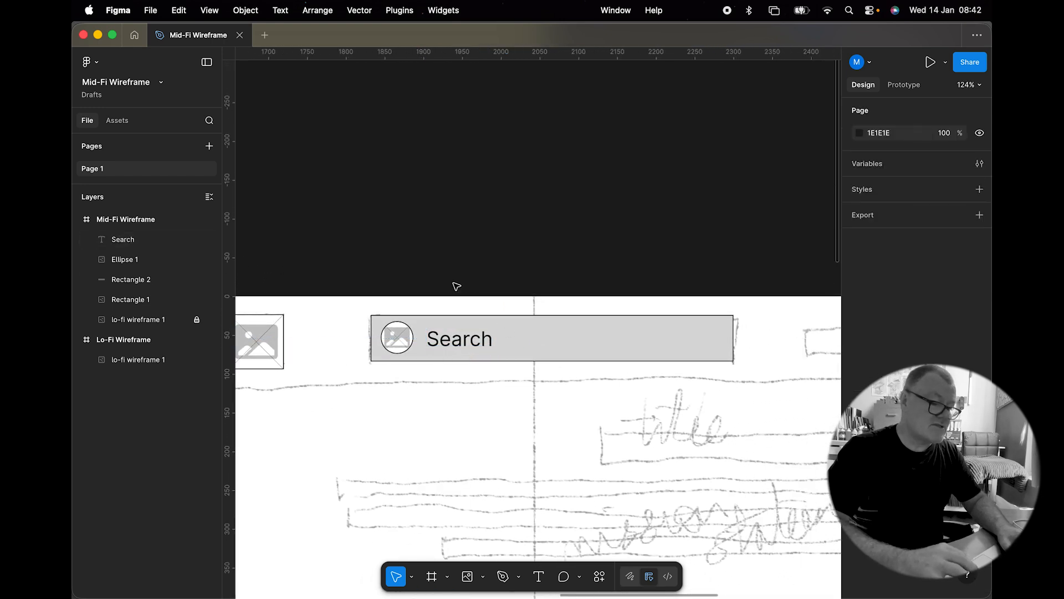
Step: Draw a 115 × 37 rectangle over the first sketched menu box in the header
scroll(310, 234, "left", 4)
scroll(310, 233, "down", 1)
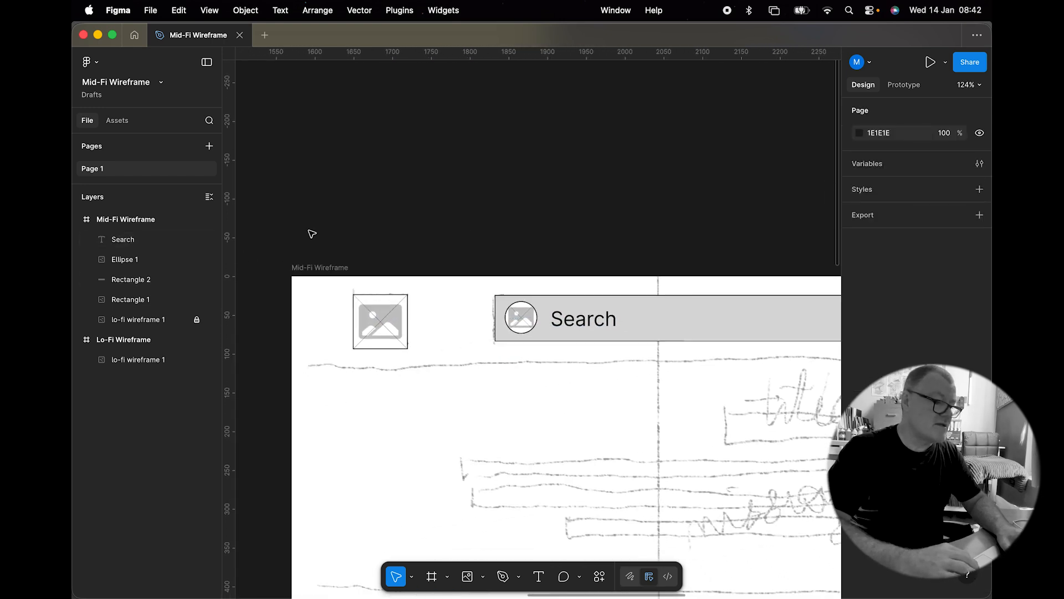
scroll(312, 233, "right", 15)
scroll(311, 234, "down", 1)
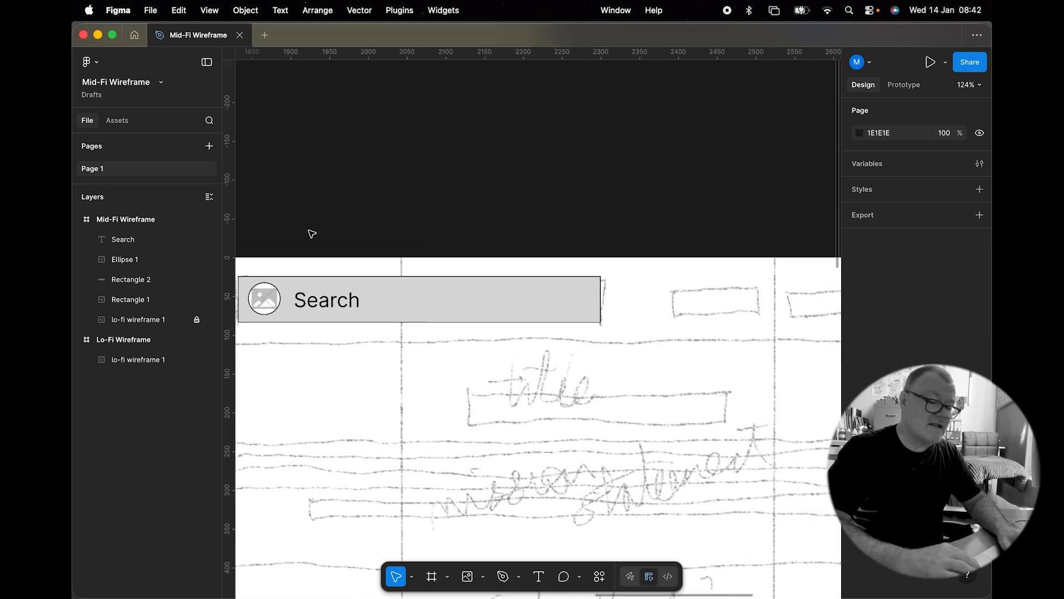
scroll(311, 234, "right", 1)
scroll(312, 233, "down", 1)
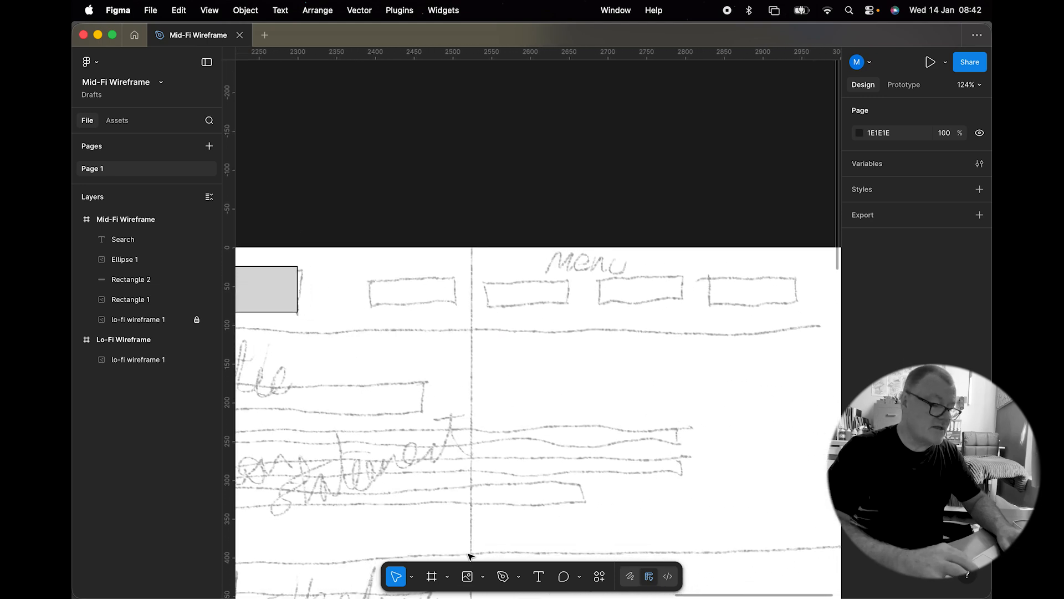
left_click(483, 577)
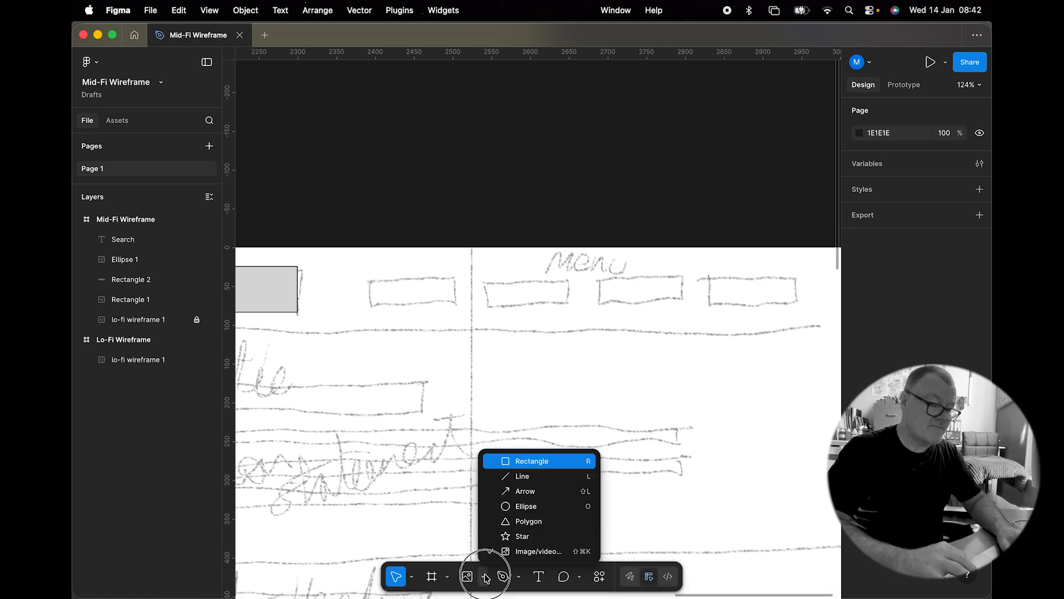
left_click(499, 461)
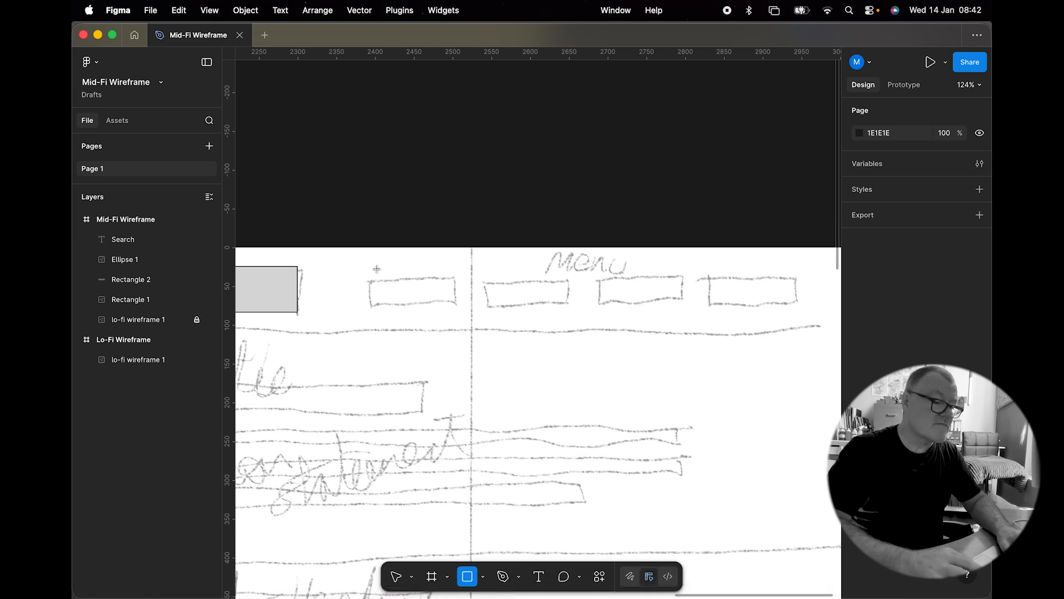
left_click_drag(369, 276, 459, 304)
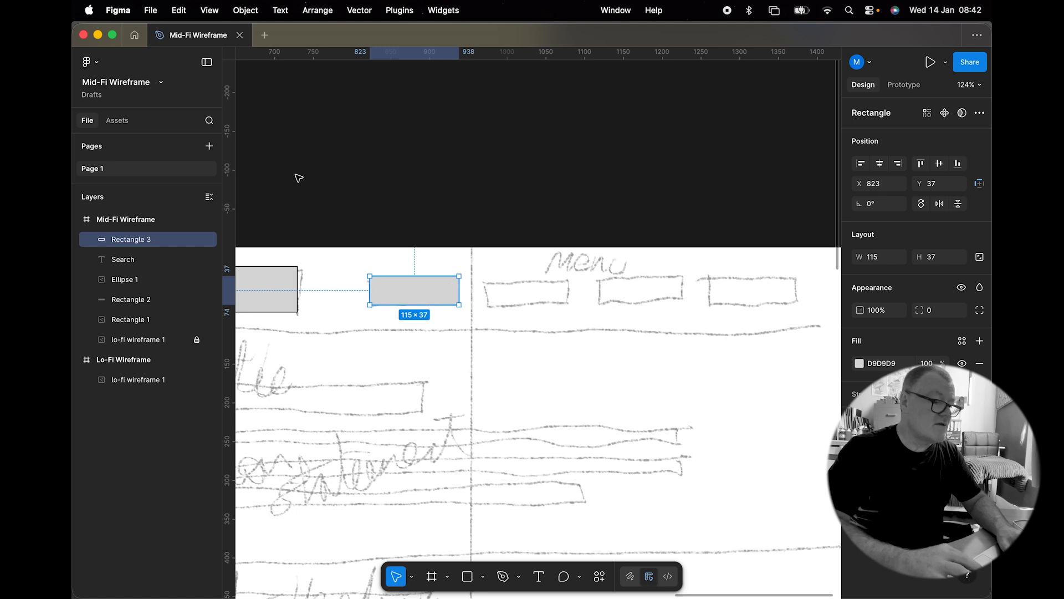
Step: Add the label "Menu 1" and position it on the first menu rectangle
left_click(539, 577)
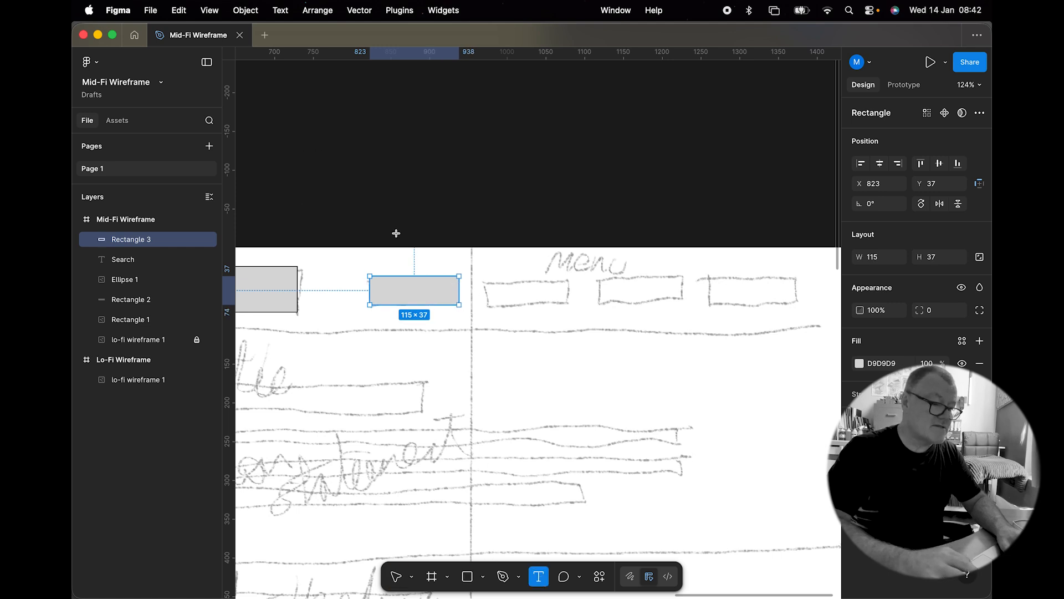
left_click(385, 294)
type("Menu 1")
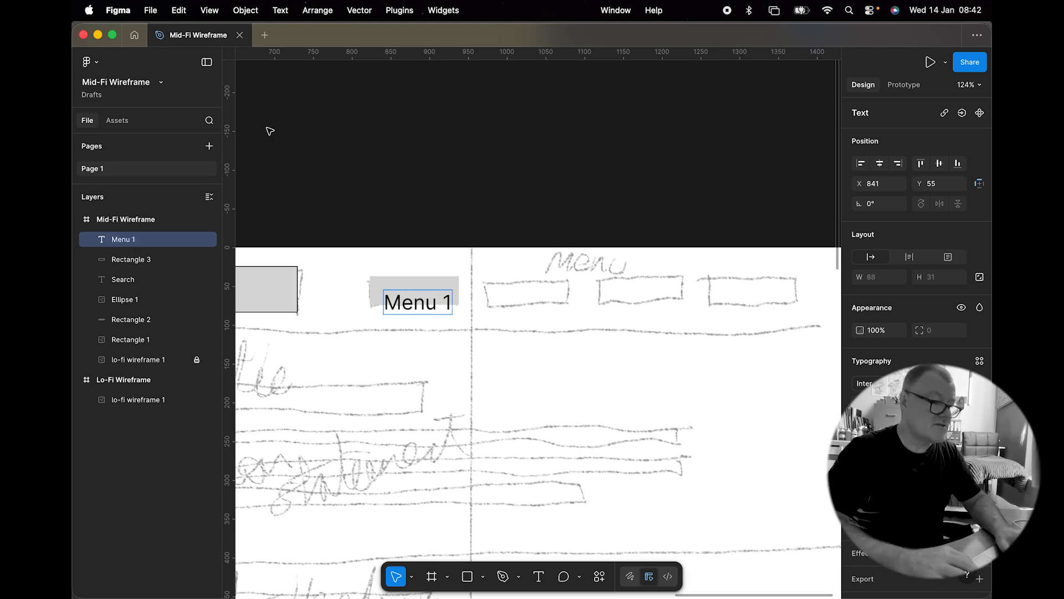
key("Escape")
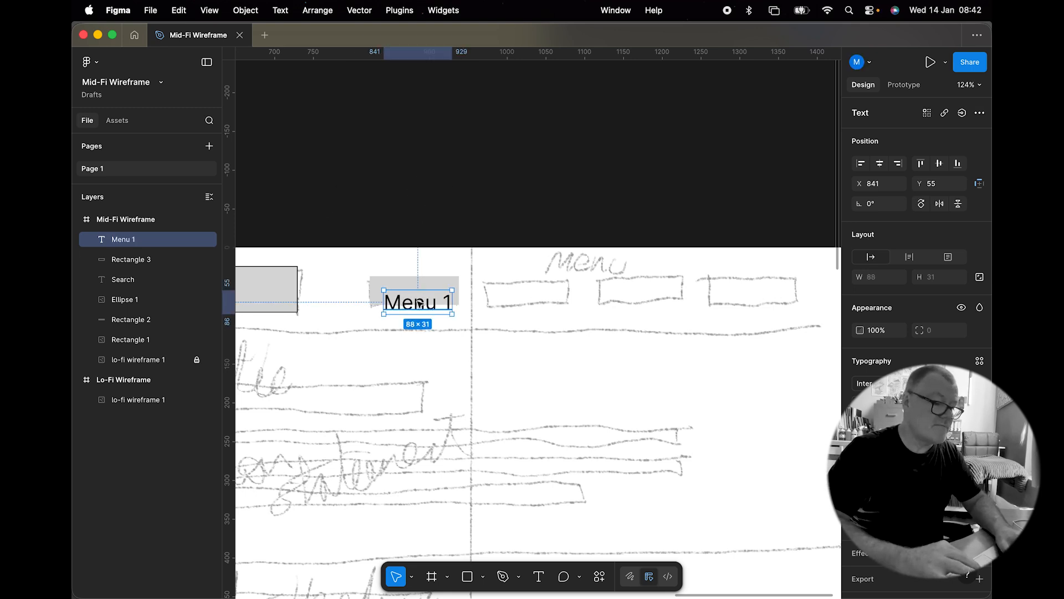
left_click_drag(420, 302, 418, 291)
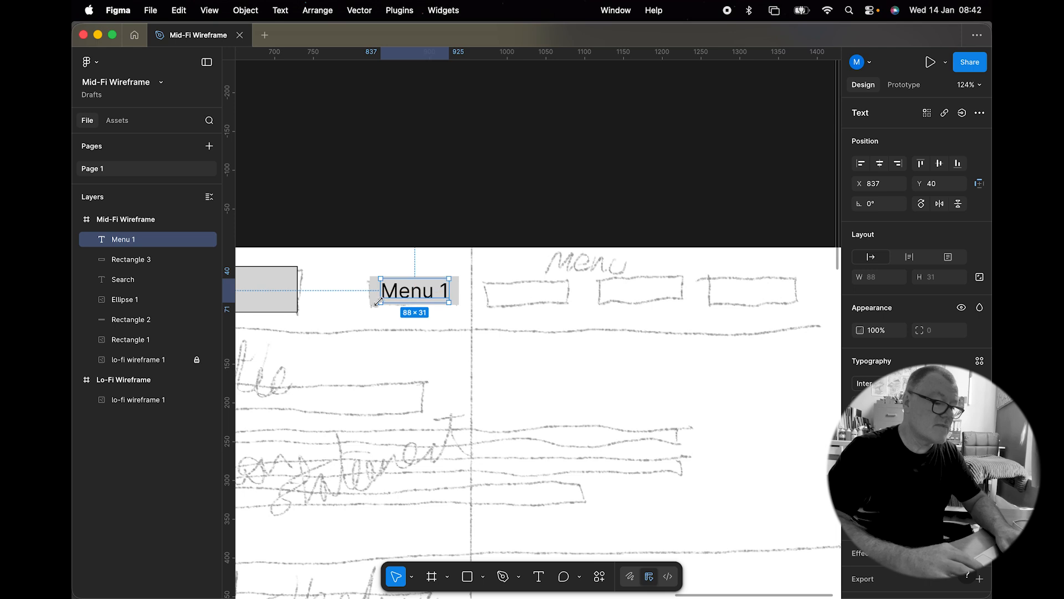
Step: Add a black stroke to the first menu rectangle and group it with the Menu 1 label
left_click(370, 297)
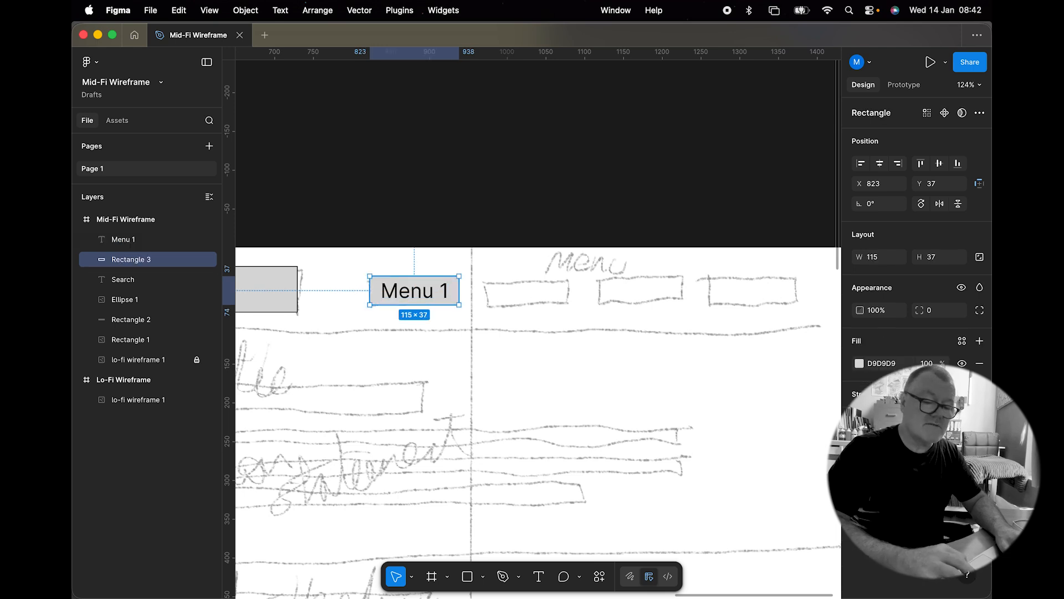
left_click(979, 394)
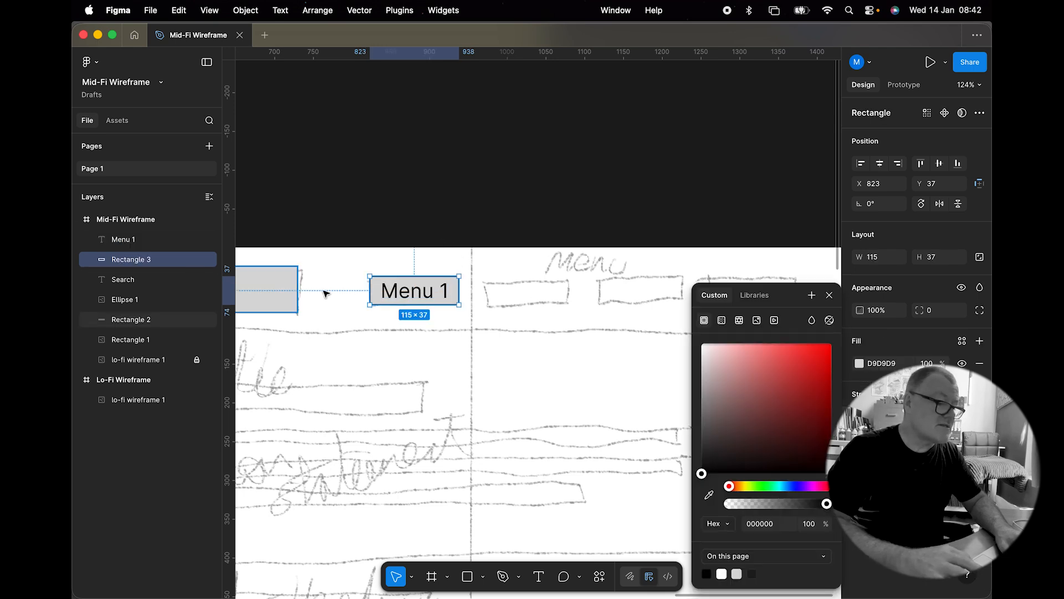
key("Escape")
left_click(407, 300, "shift")
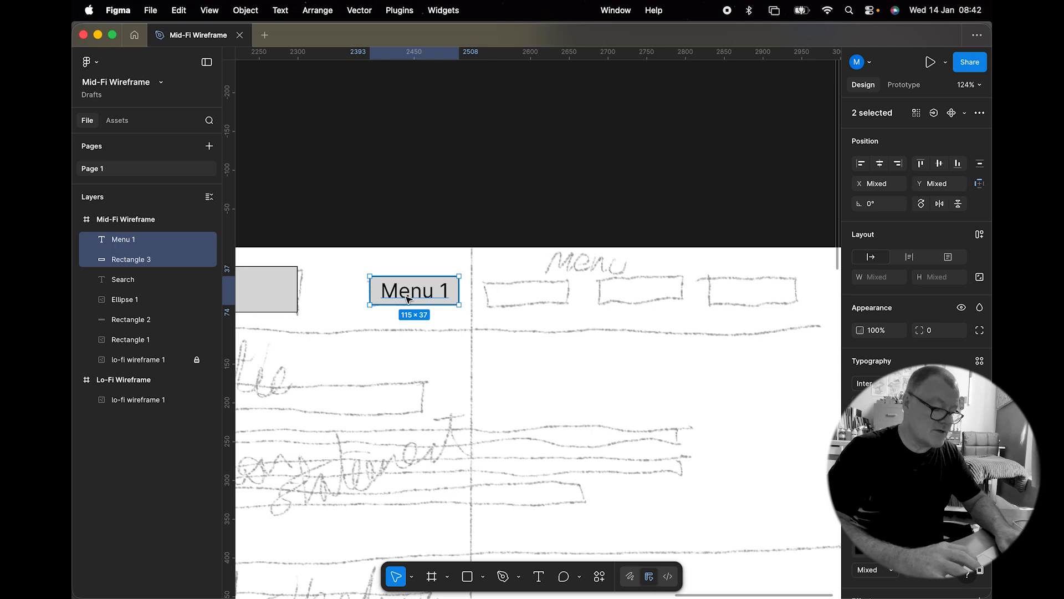
key("super+g")
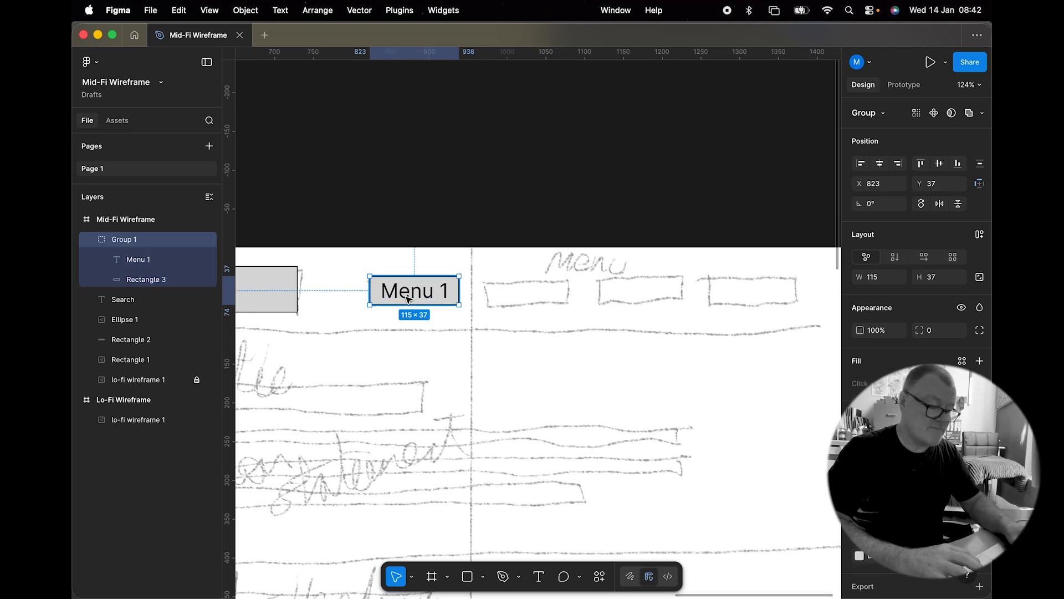
Step: Duplicate the menu button group three times across the remaining sketched menu boxes
left_click_drag(409, 294, 523, 303)
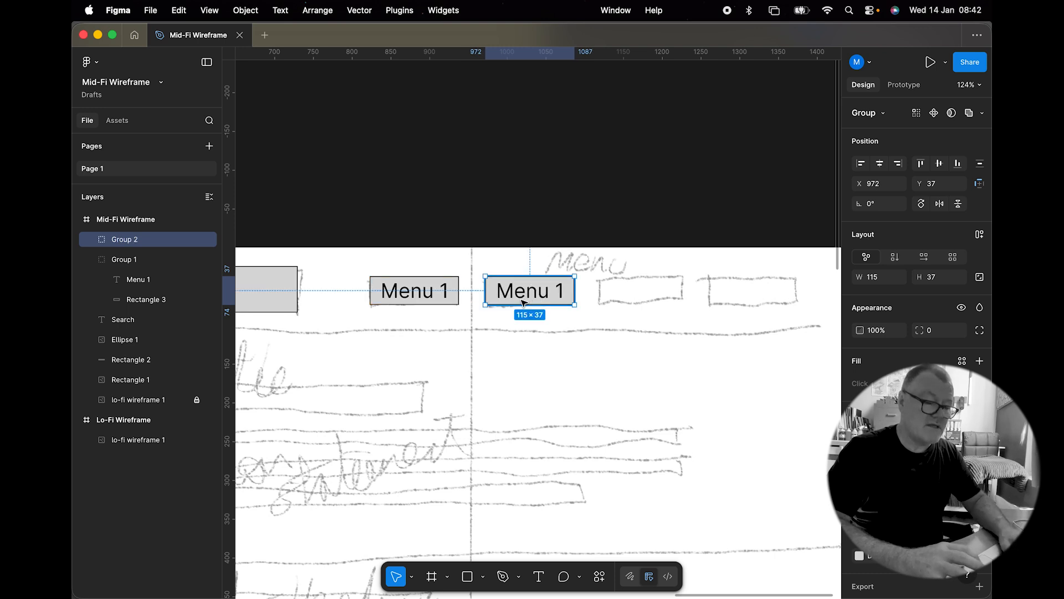
key("super+d")
key("super+d")
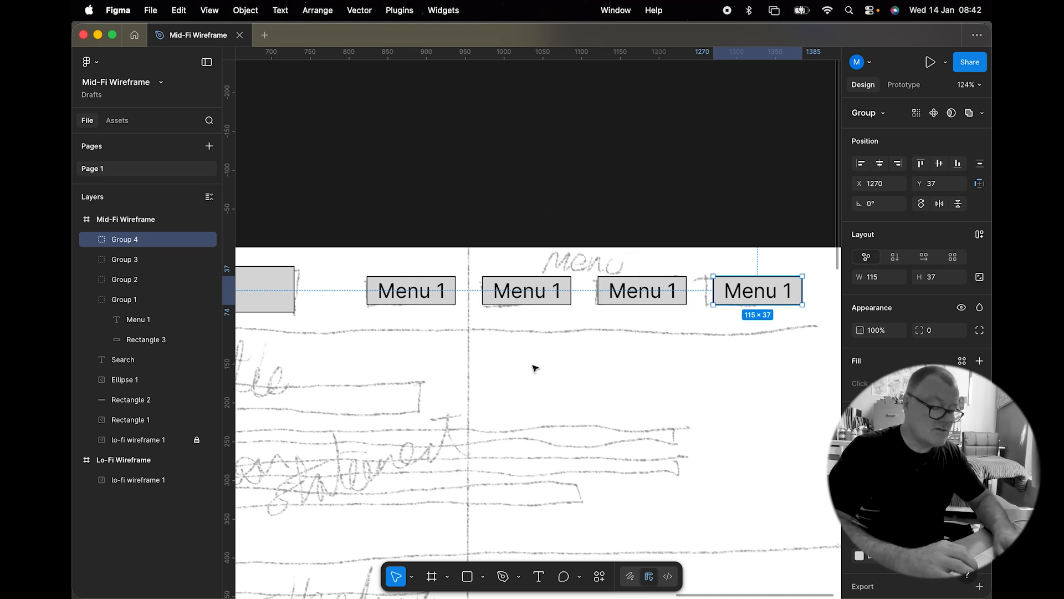
scroll(537, 365, "down", 5)
scroll(535, 368, "left", 3)
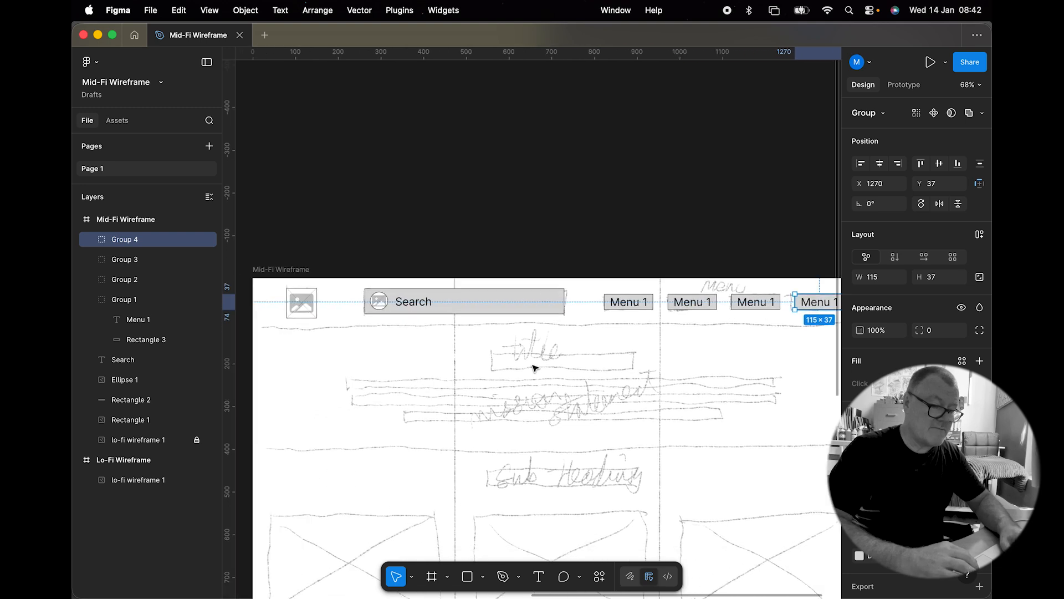
Step: Draw a 1440 × 114 rectangle across the top of the frame as the header background and send it to the back
scroll(533, 368, "down", 2)
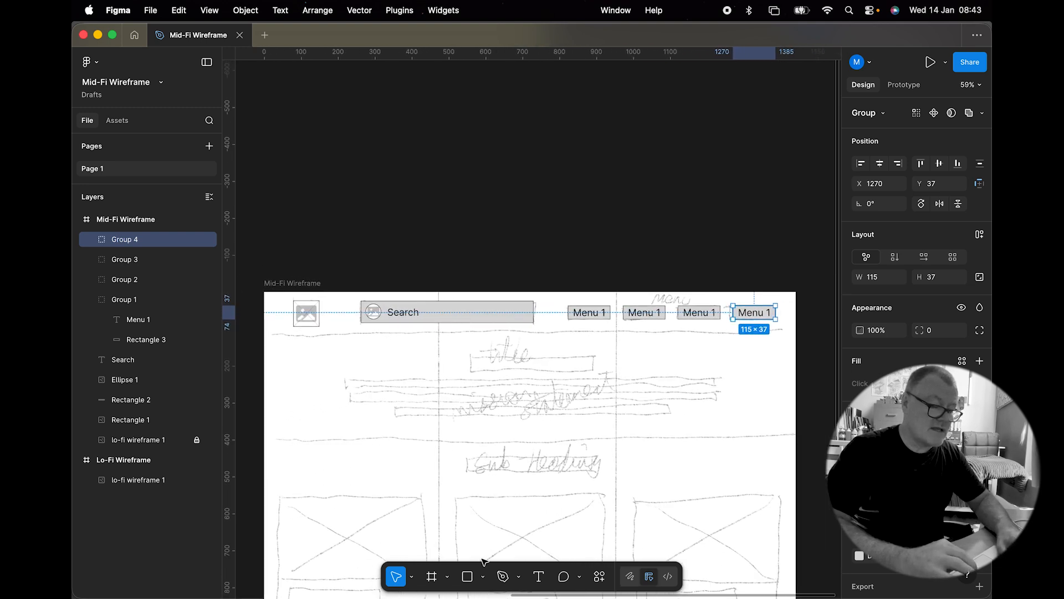
left_click(467, 577)
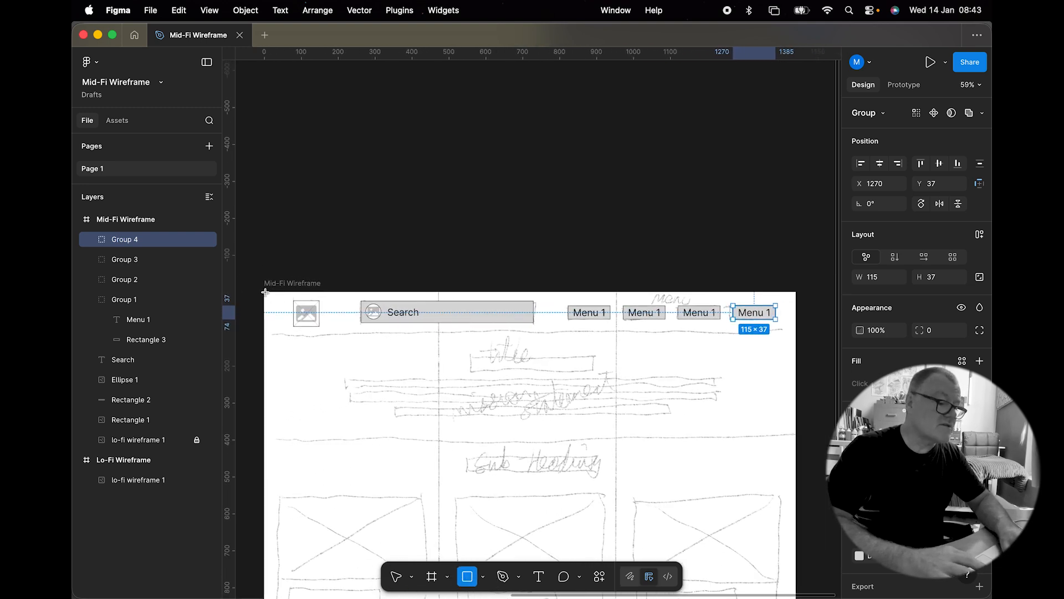
mouse_move(265, 292)
left_mouse_down()
mouse_move(672, 311)
mouse_move(795, 333)
left_mouse_up()
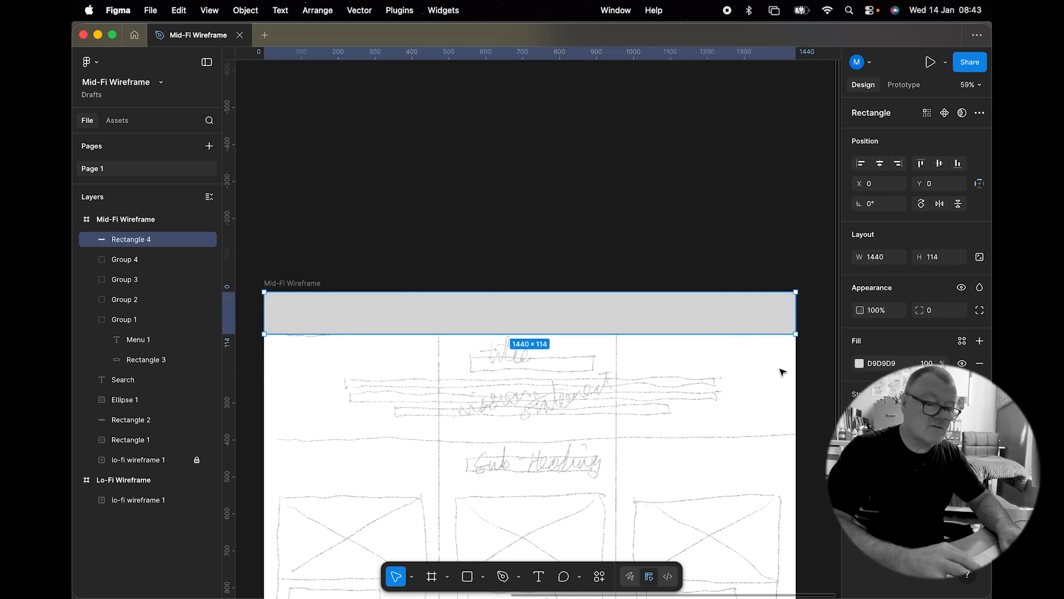
right_click(594, 312)
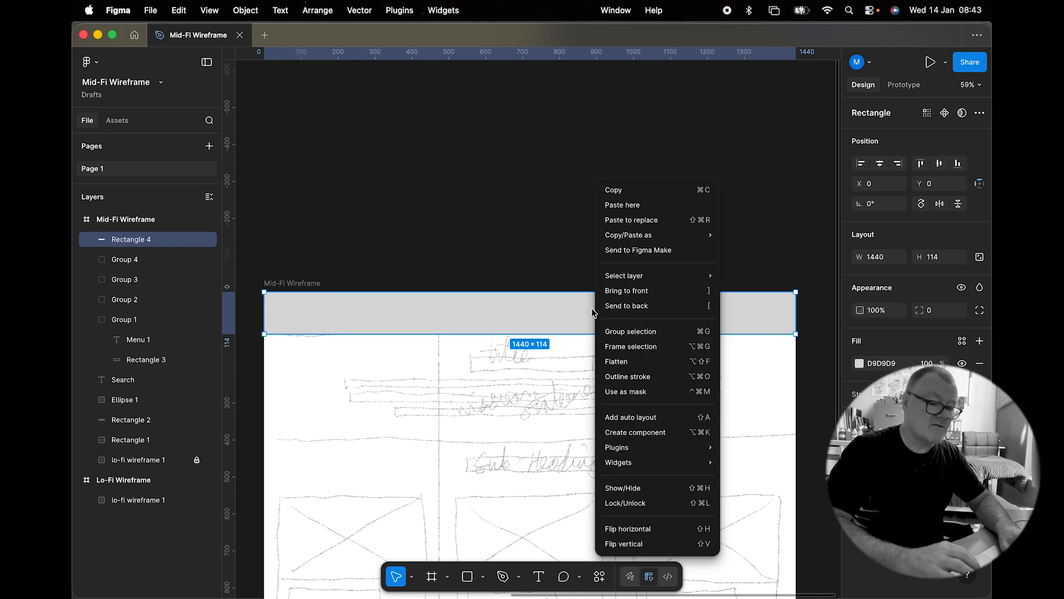
left_click(614, 305)
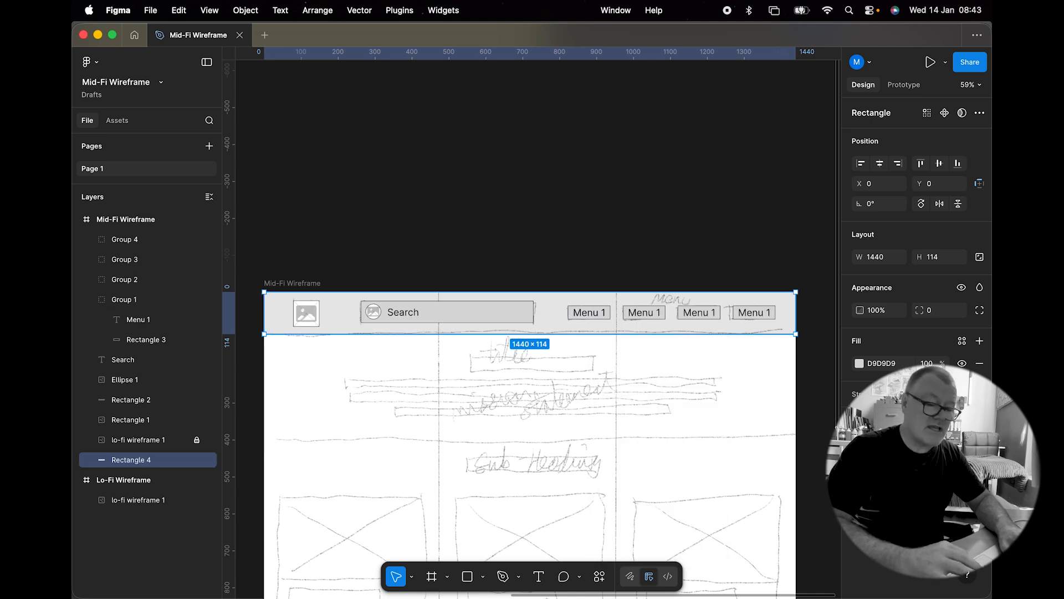
Step: Set the header background rectangle's fill colour to 908C8C
left_click(860, 363)
left_click_drag(702, 376, 705, 407)
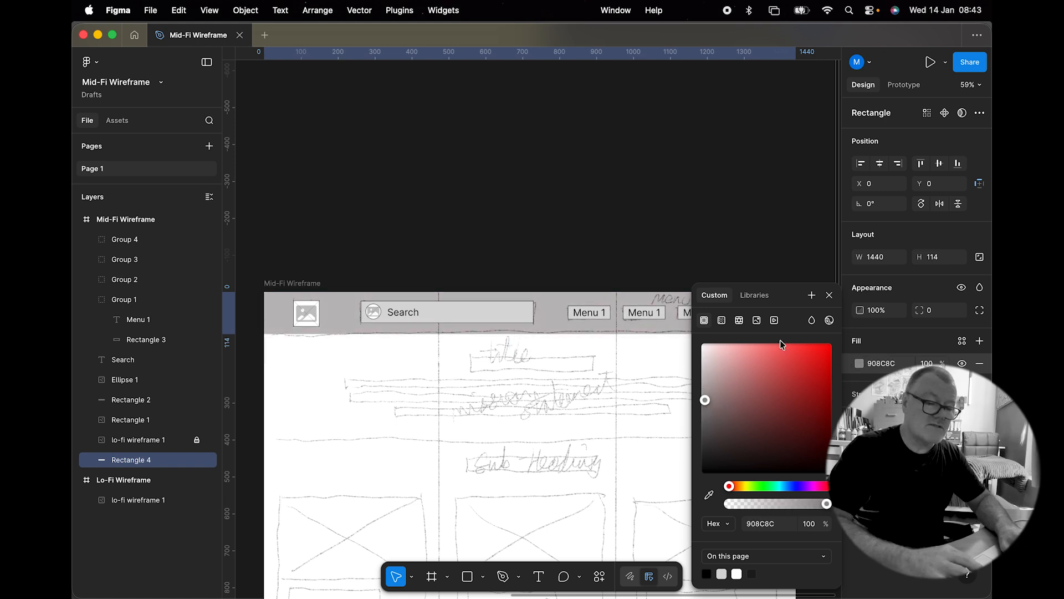
left_click(830, 295)
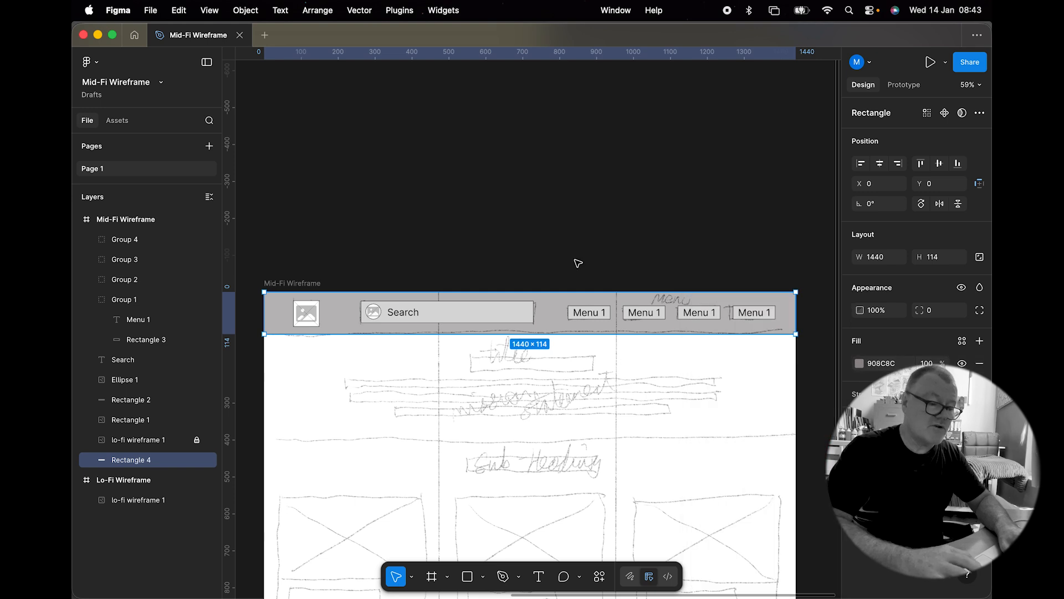
left_click(515, 251)
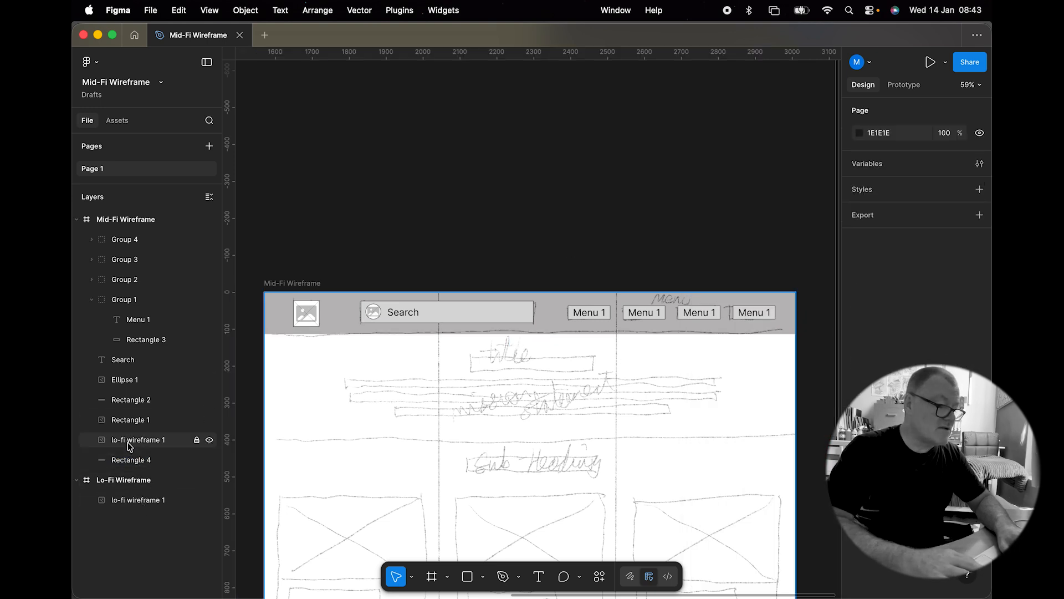
Step: Hide the scanned lo-fi wireframe layer and move the header rectangle above it in the layer order
left_click(209, 441)
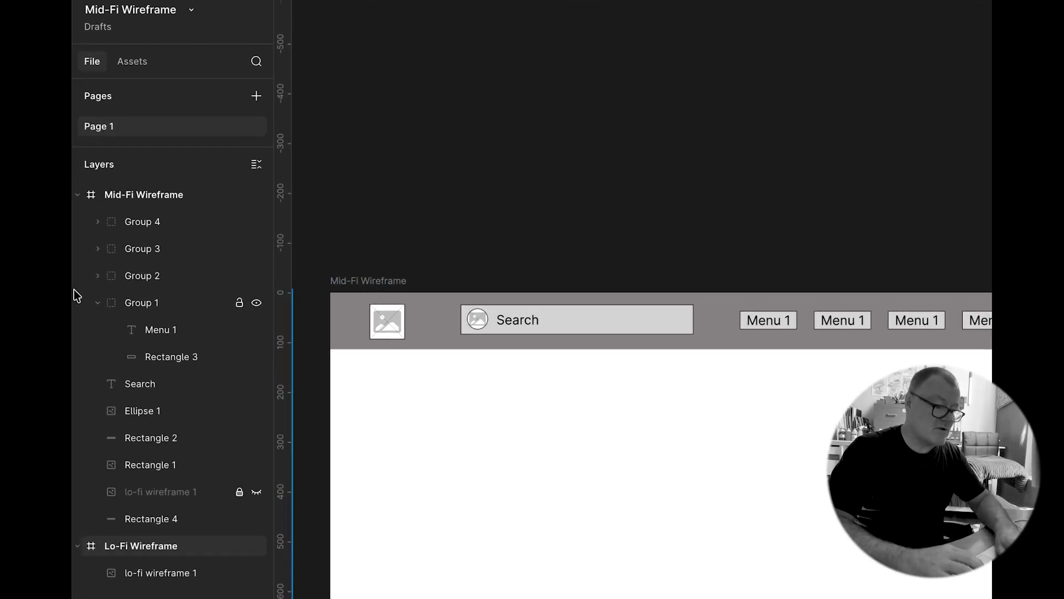
left_click(156, 519)
left_click_drag(156, 521, 160, 486)
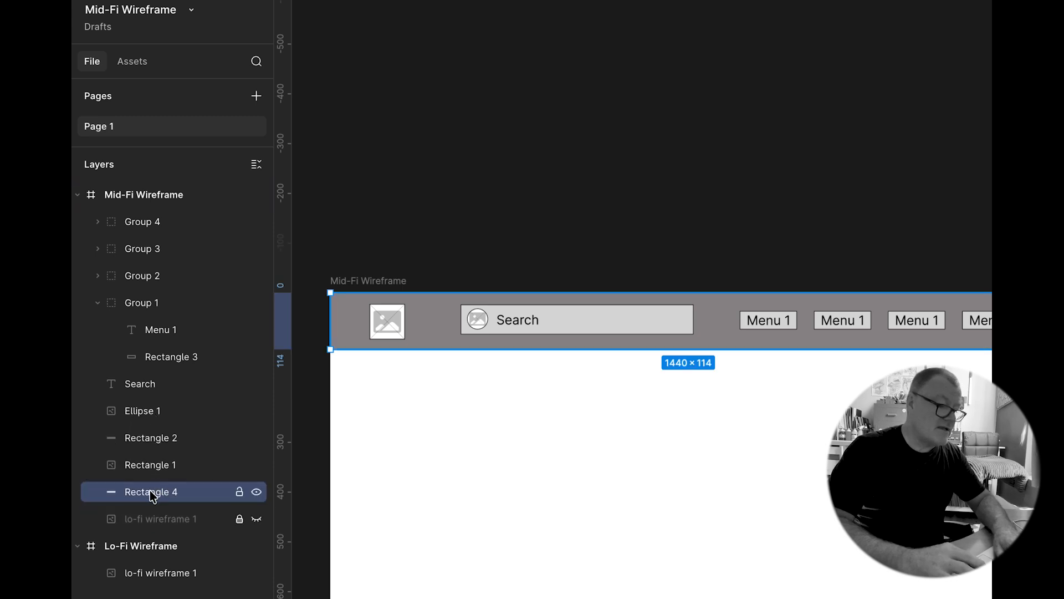
Step: Rename the header background rectangle layer to "Header Bg"
double_click(154, 493)
type("Header Bg")
key("Return")
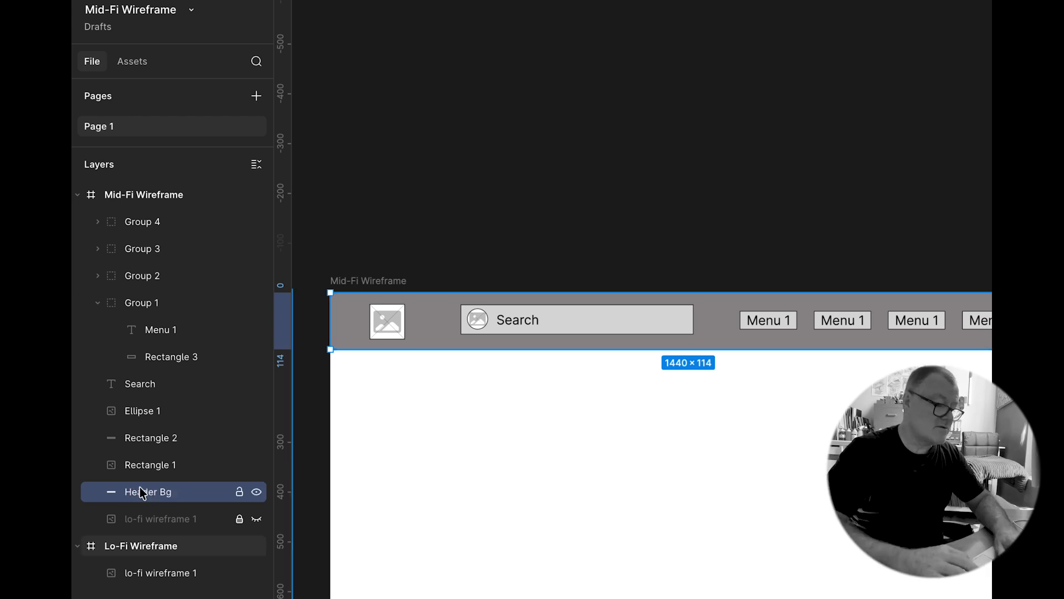
Step: Rename the logo placeholder layer to "Logo"
left_click(139, 467)
double_click(139, 466)
type("Logo")
key("Return")
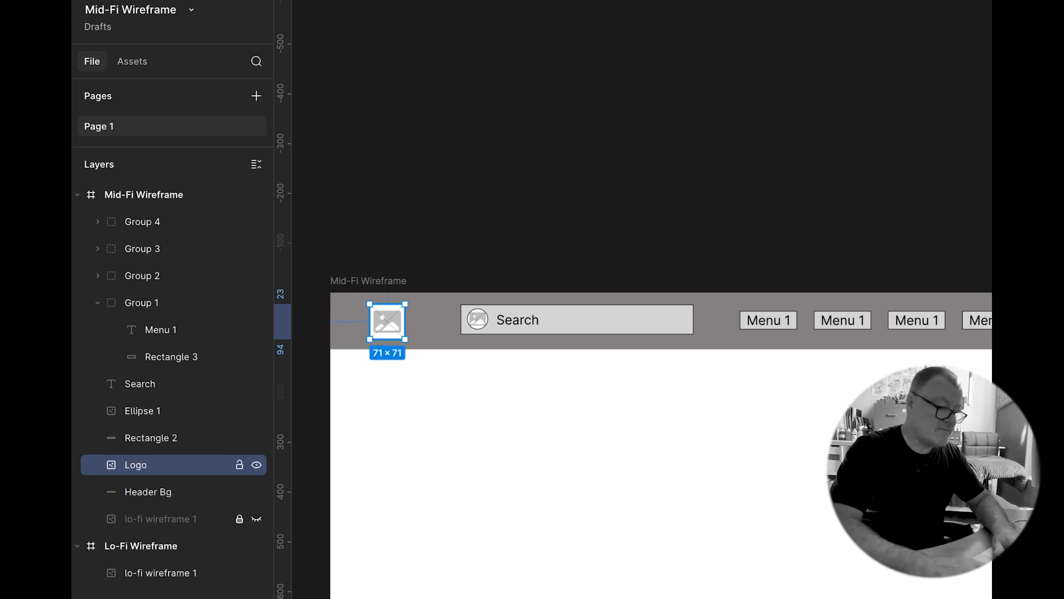
Step: Rename the search bar rectangle layer to "Search Box"
left_click(142, 437)
double_click(143, 437)
type("Search Box")
key("Return")
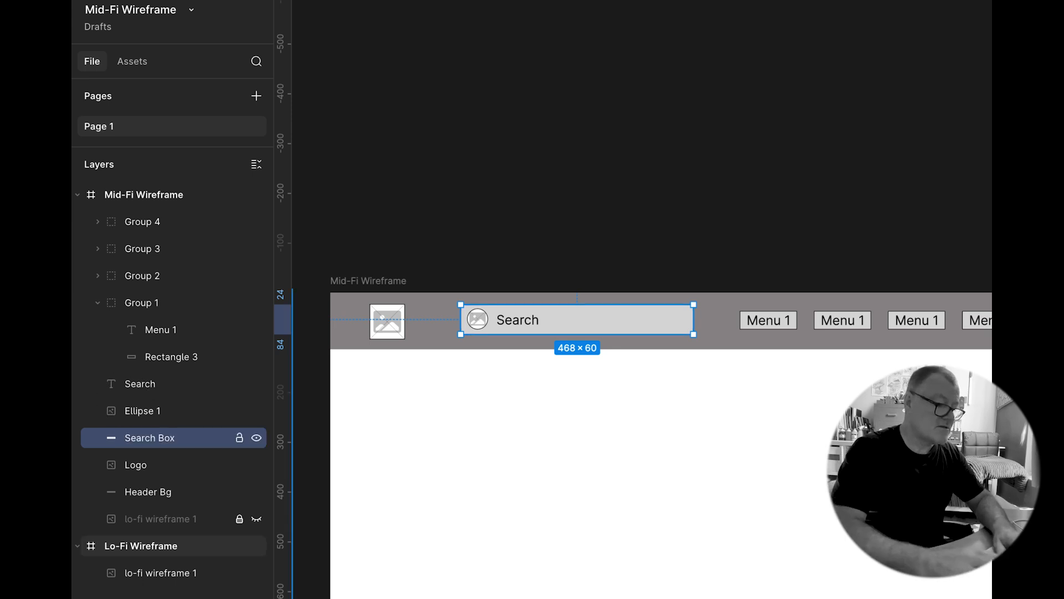
Step: Rename the search ellipse layer to "Search Icon"
left_click(139, 413)
double_click(139, 411)
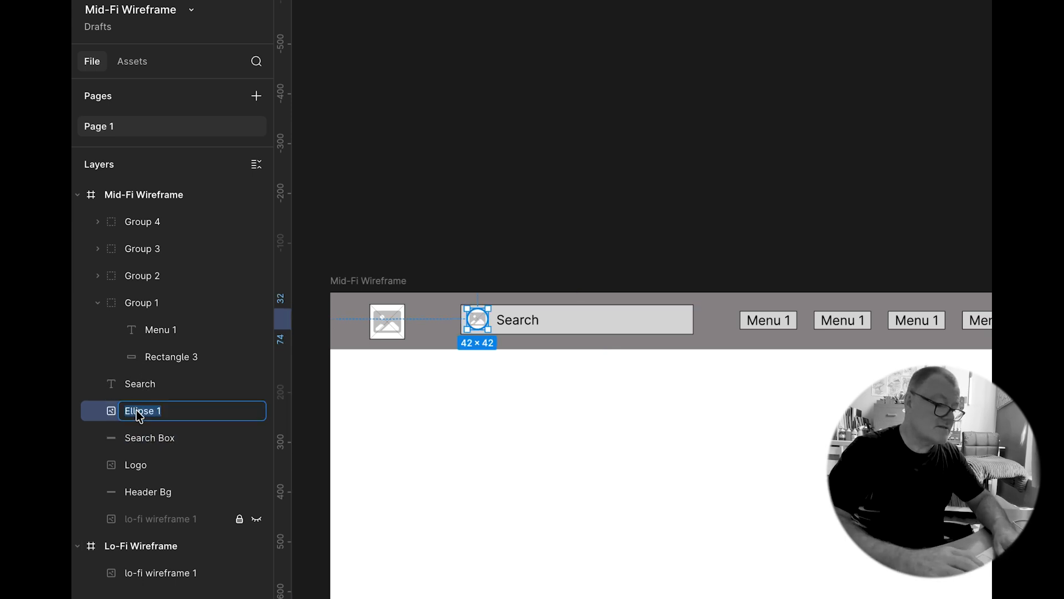
type("Search Icon")
key("Return")
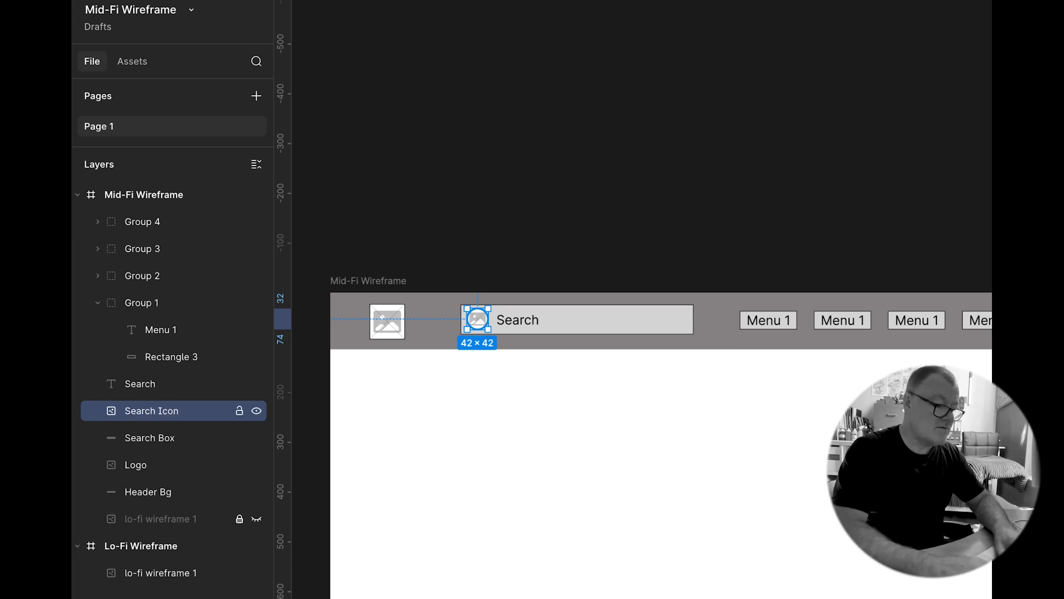
Step: Group the Search text, Search Icon and Search Box layers together
left_click(138, 387)
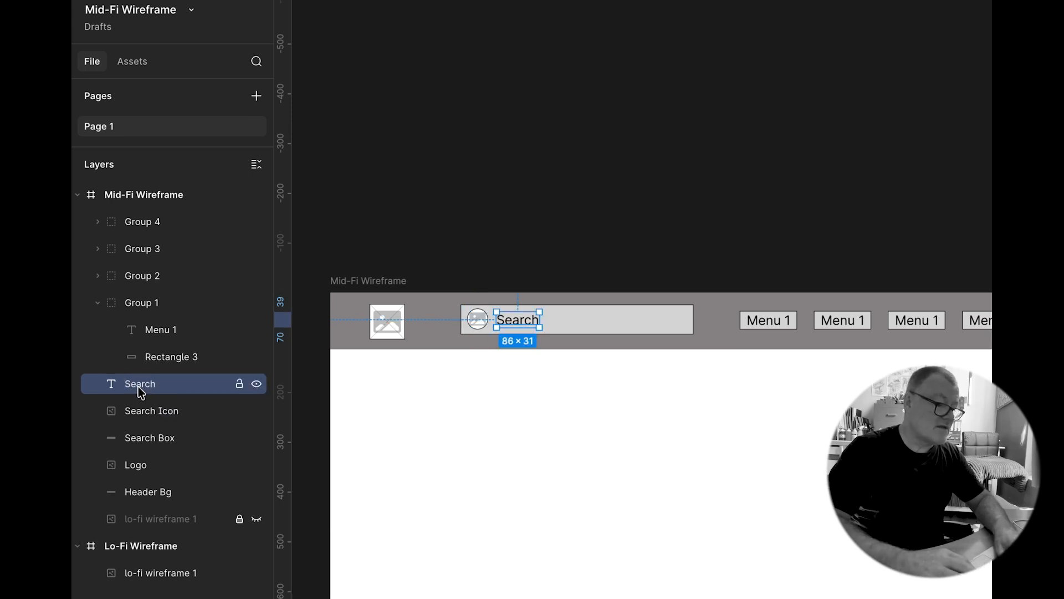
left_click(150, 410, "shift")
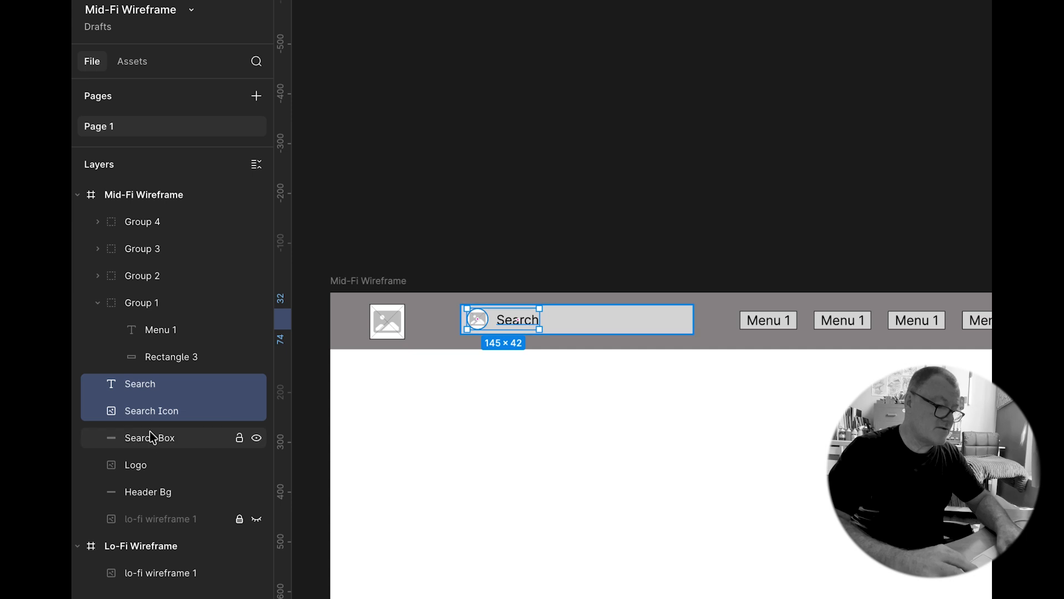
left_click(149, 437, "shift")
key("ctrl+g")
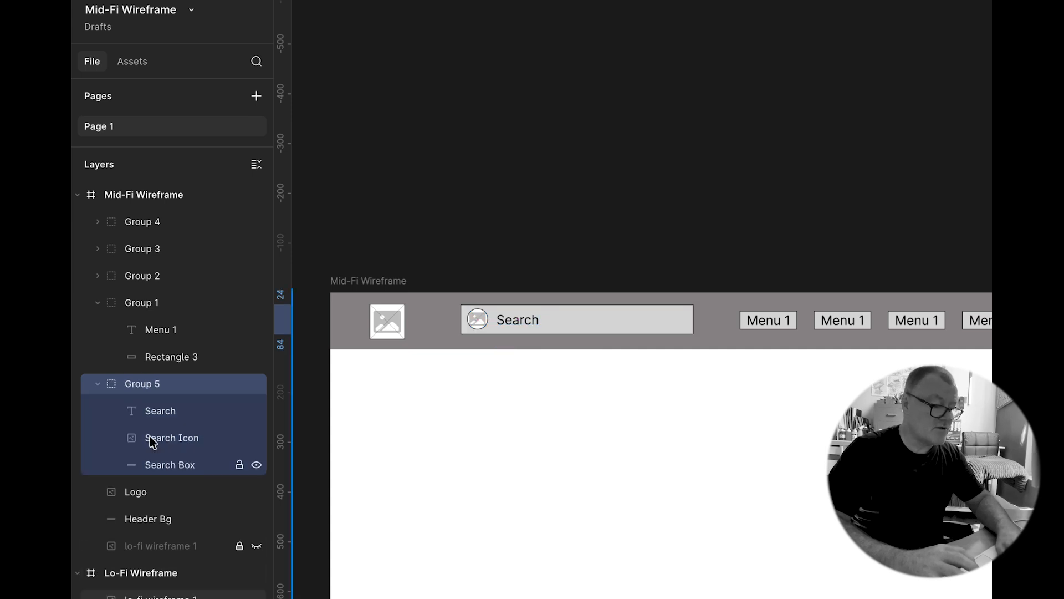
Step: Rename the new search group to "Search"
double_click(140, 384)
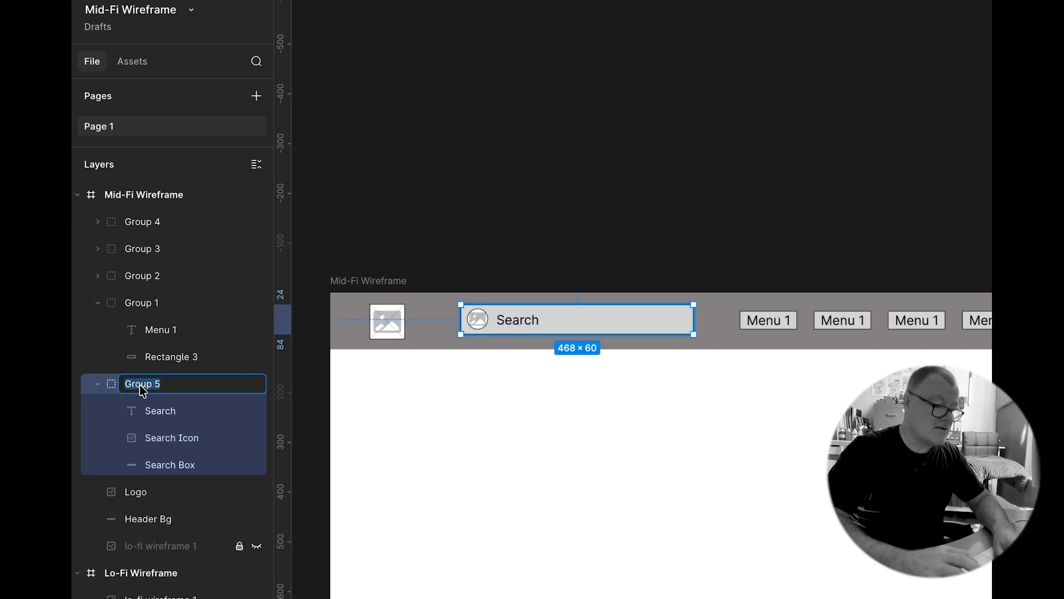
type("Search")
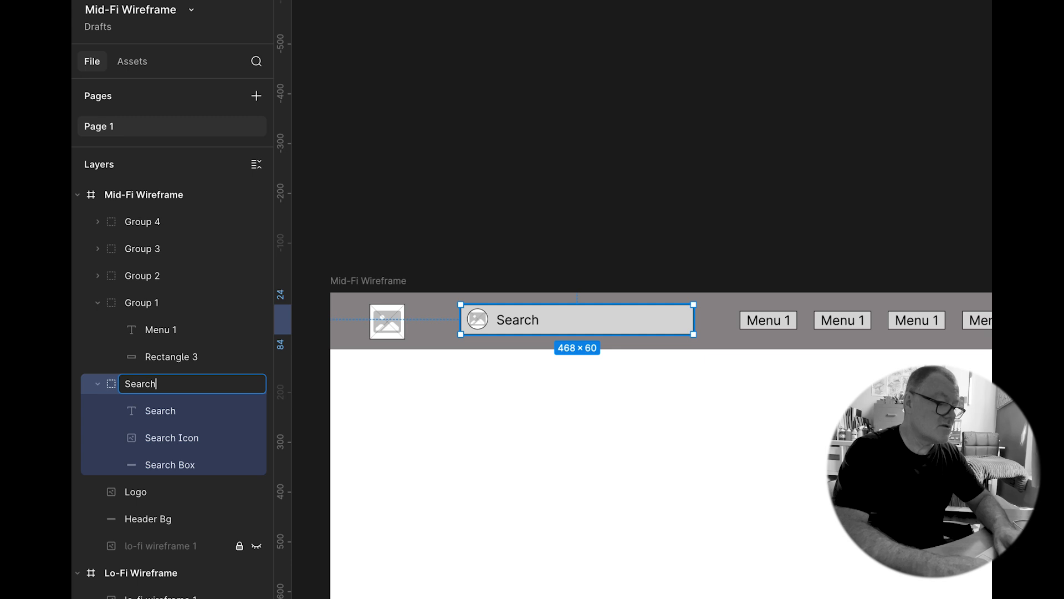
key("Return")
Step: Rename the first menu group's rectangle layer to "Menu Button"
left_click(161, 360)
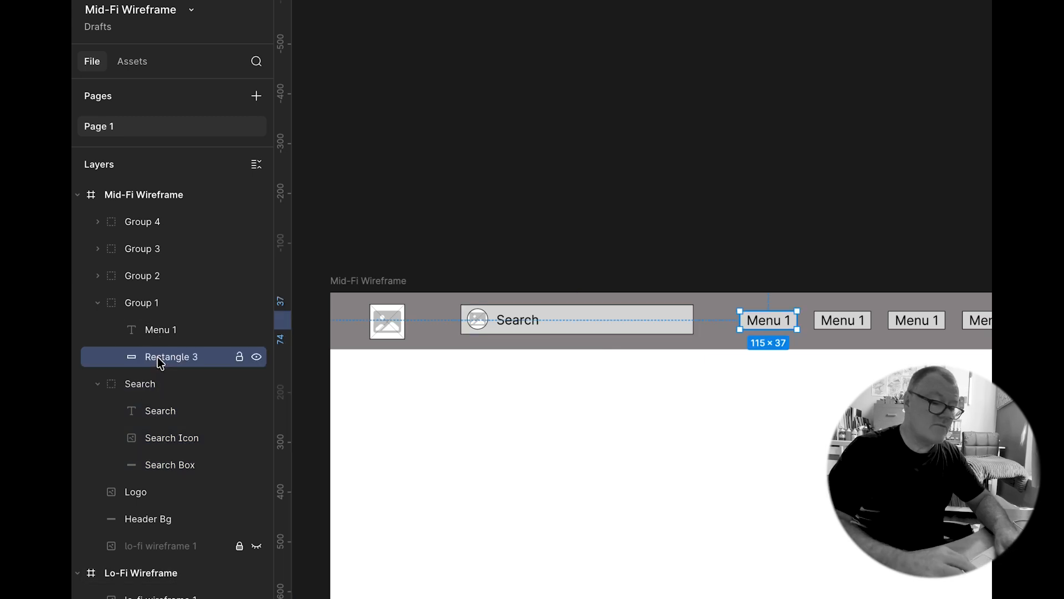
double_click(162, 361)
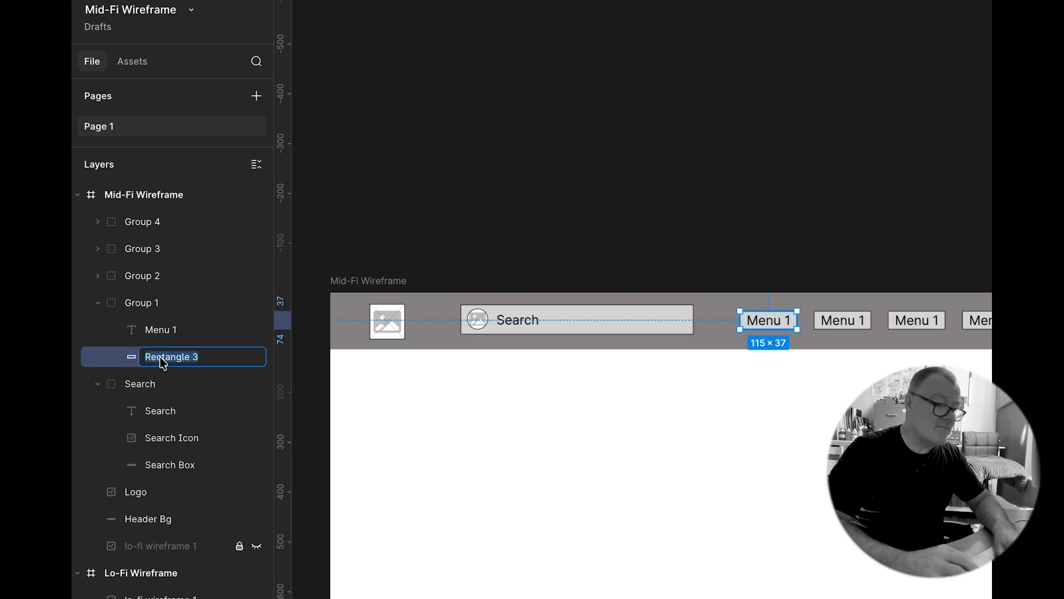
type("Menu B")
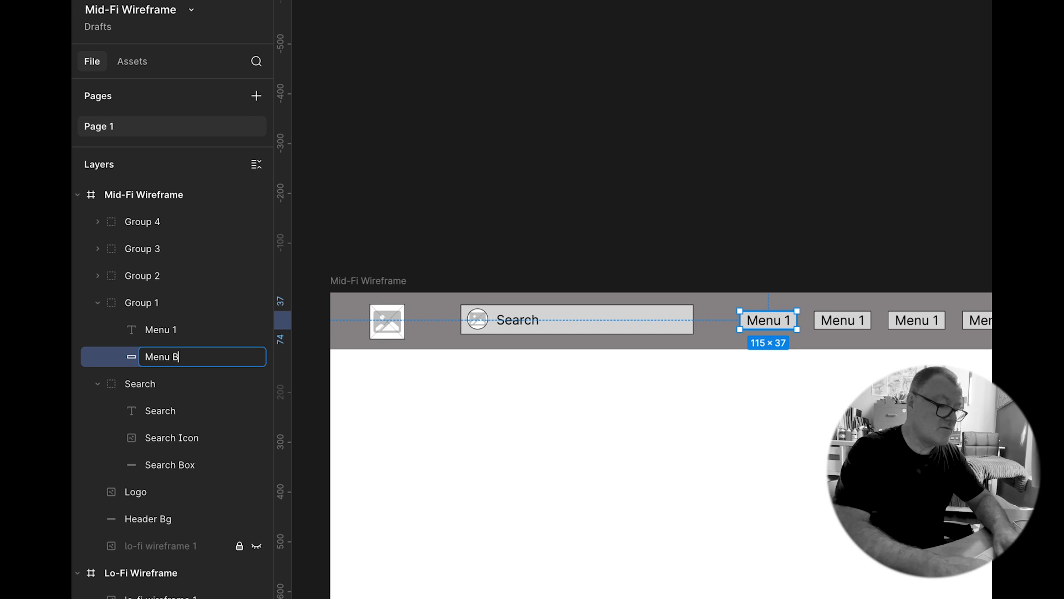
type("utton")
key("Return")
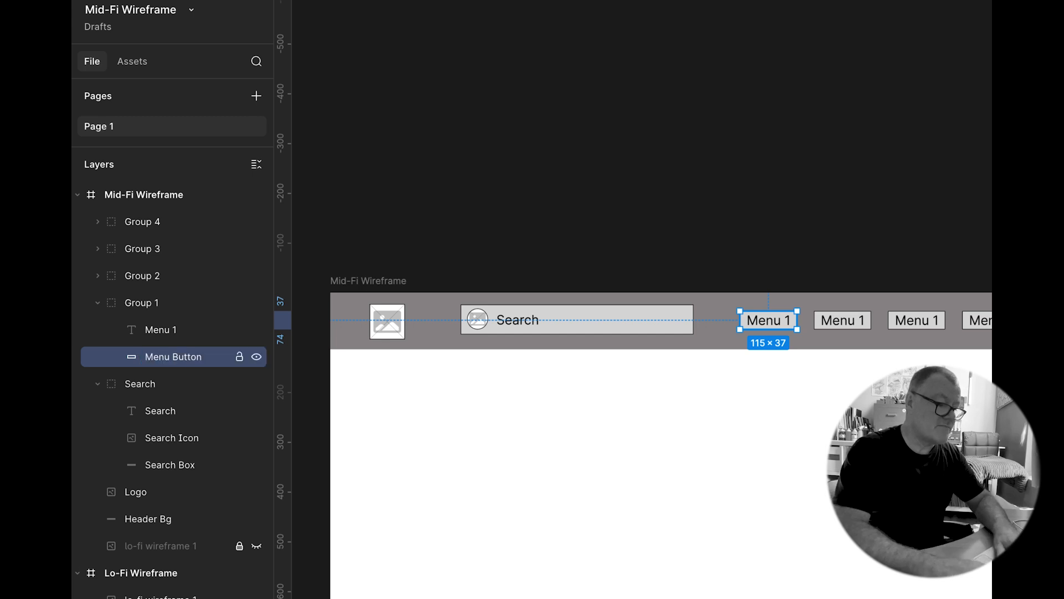
Step: Rename the first menu button group to "Menu 1"
left_click(156, 338)
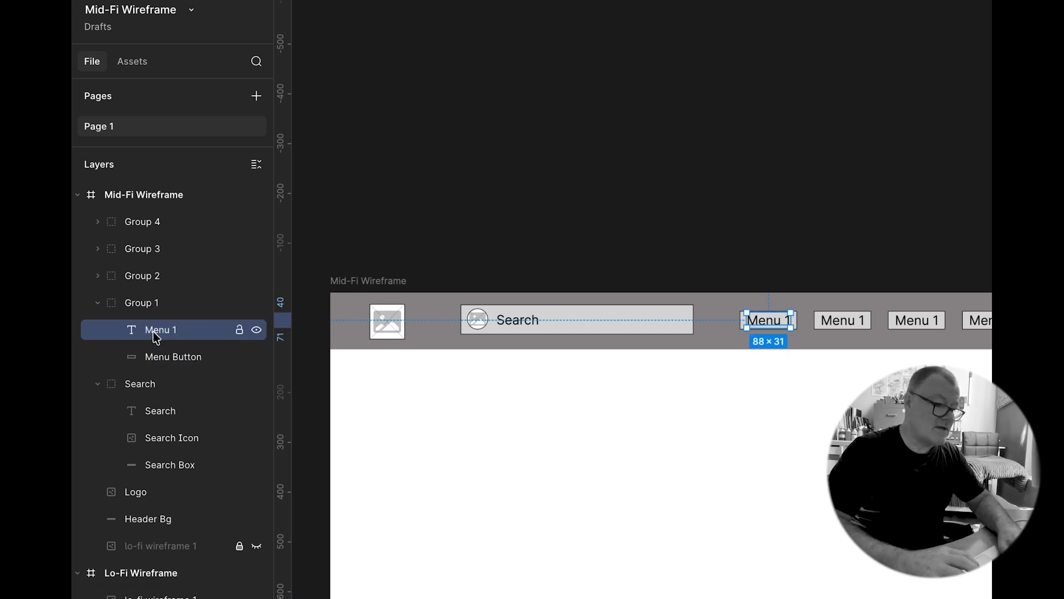
double_click(145, 308)
type("M")
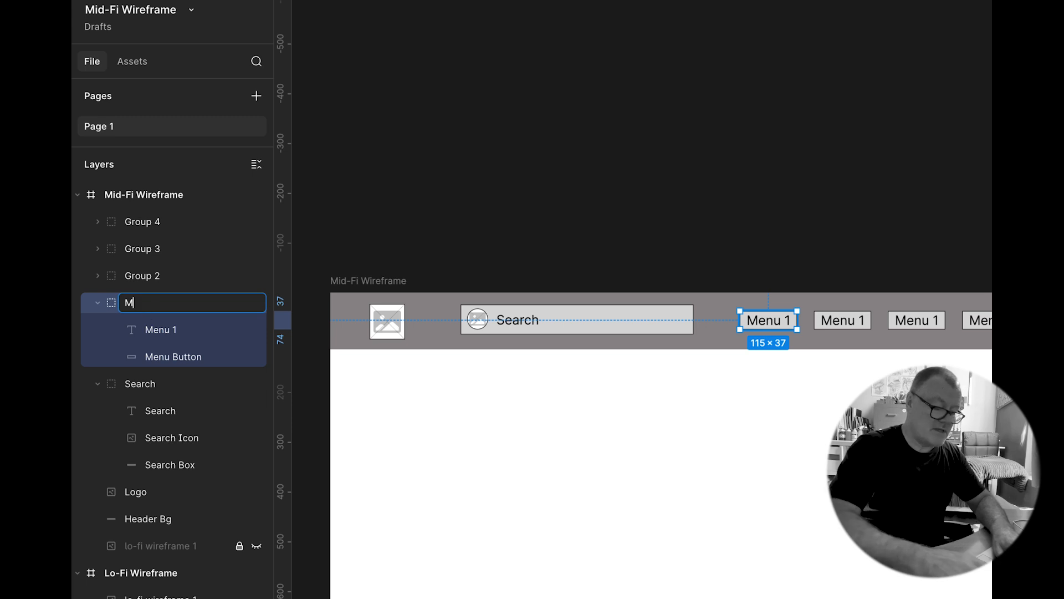
type("enu 1")
key("Return")
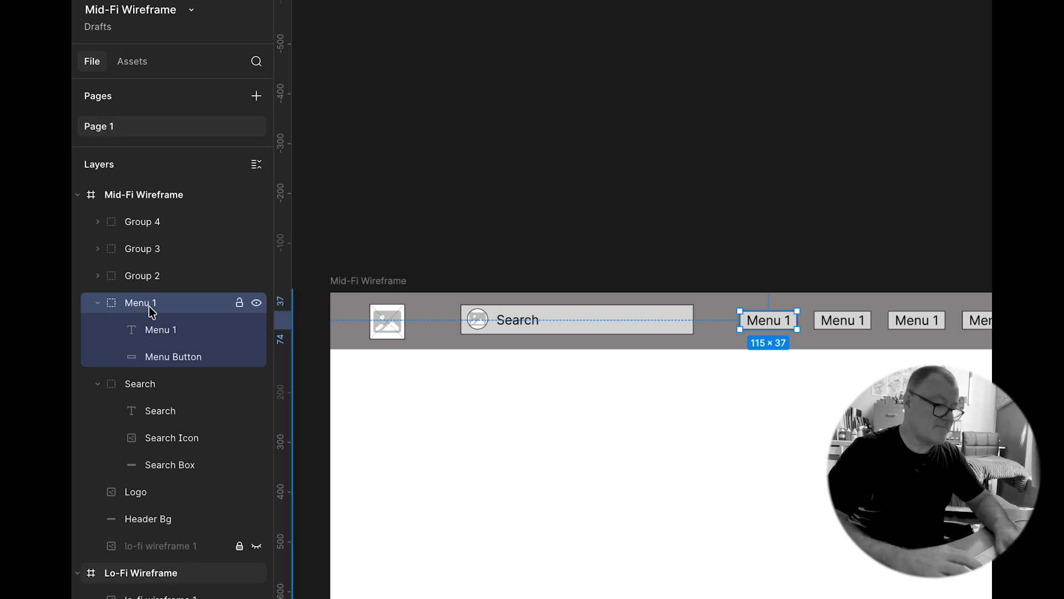
Step: Relabel the second, third and fourth menu buttons as Menu 2, Menu 3 and Menu 4
scroll(588, 377, "right", 5)
double_click(576, 339)
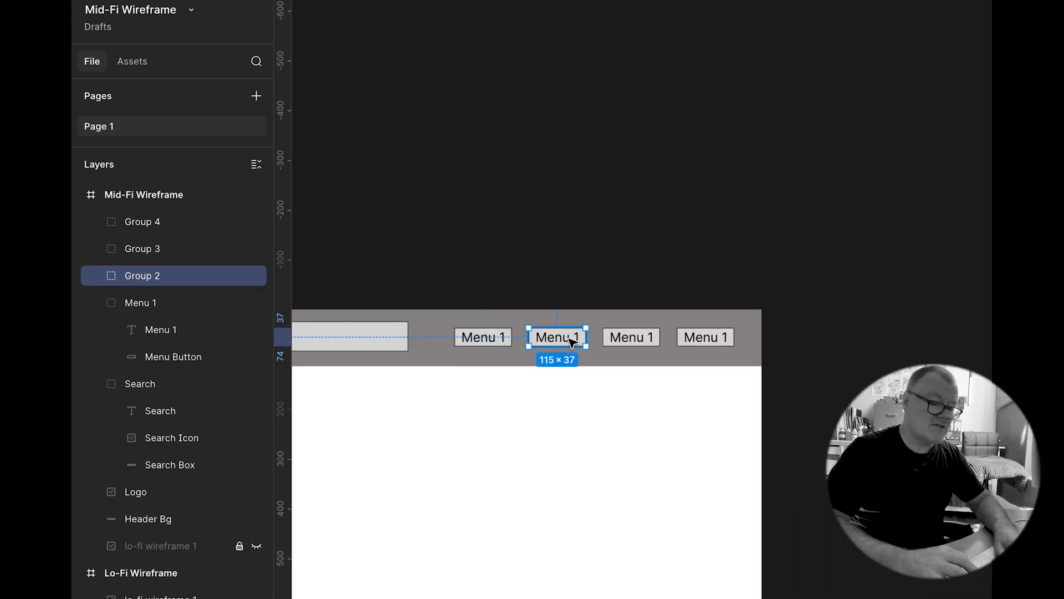
double_click(576, 339)
left_click(574, 335)
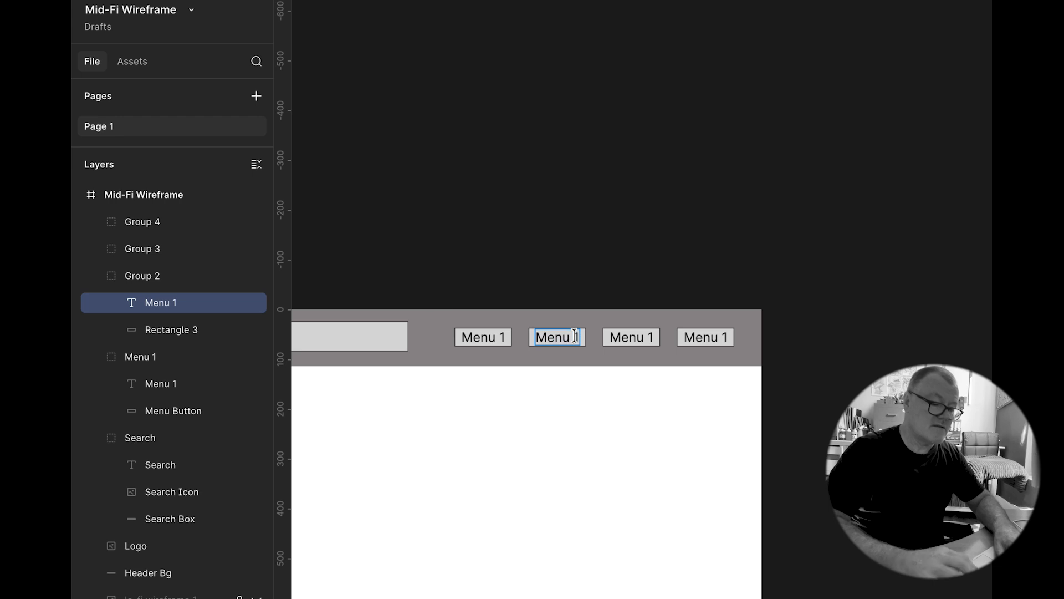
double_click(647, 336)
type("3")
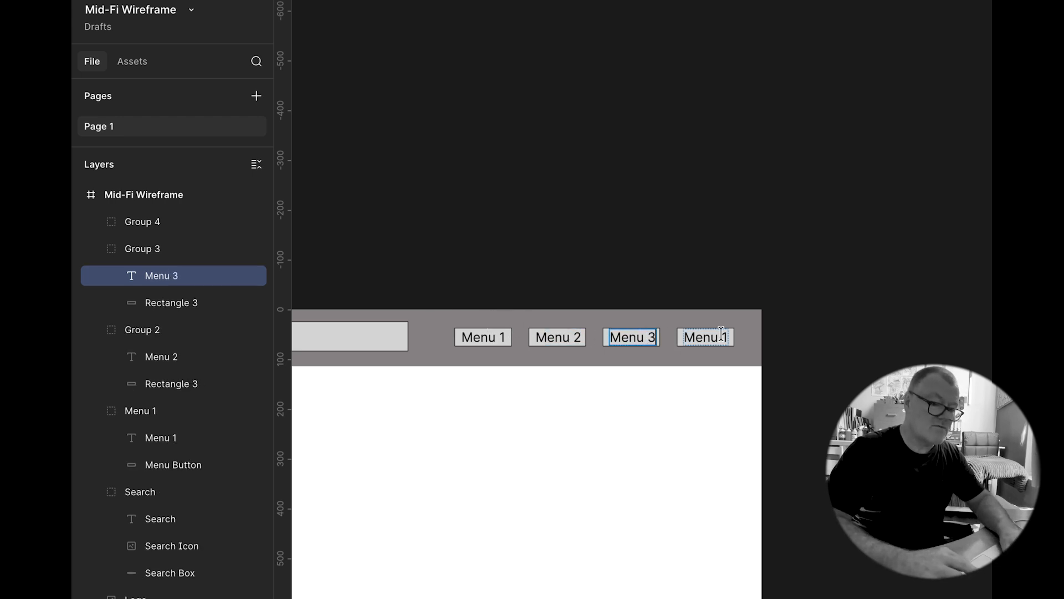
double_click(723, 337)
key("BackSpace")
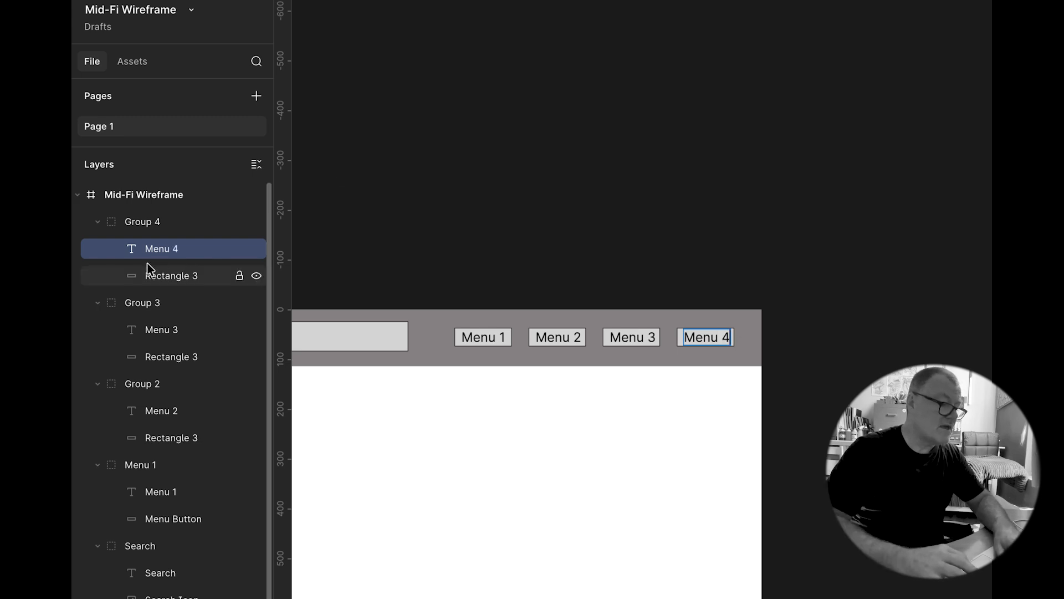
Step: Rename the second menu group's rectangle to "Menu Button" and the group itself to "Menu 2"
scroll(140, 351, "down", 3)
scroll(140, 349, "down", 2)
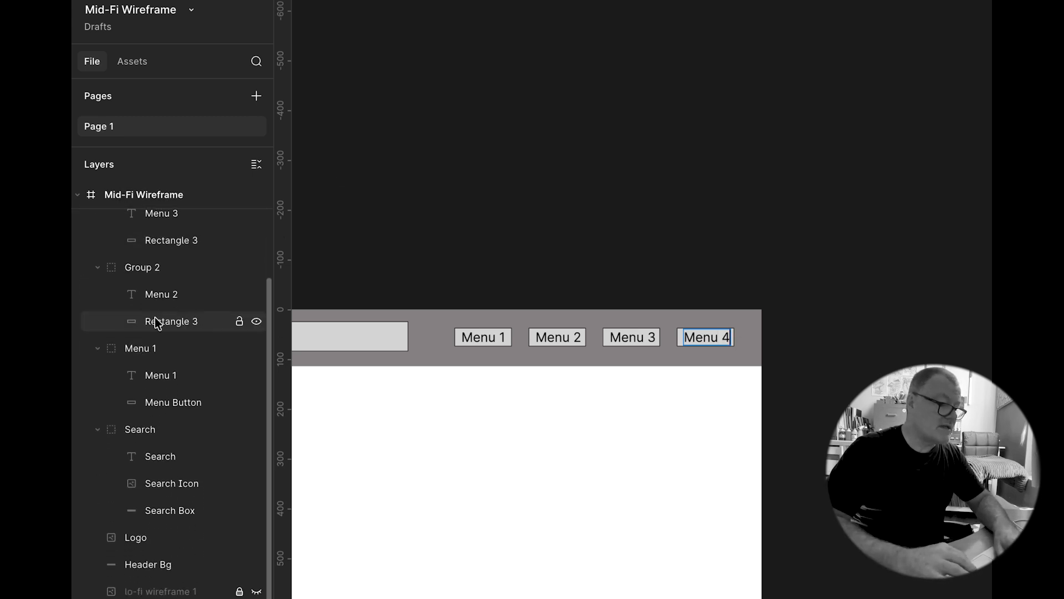
double_click(158, 326)
type("Menu Button")
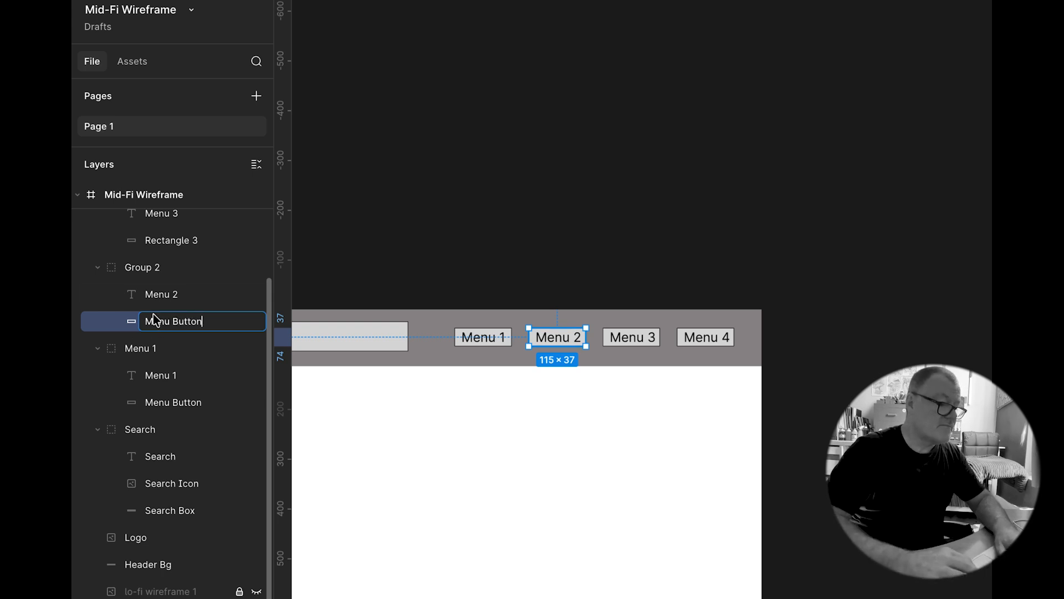
double_click(134, 272)
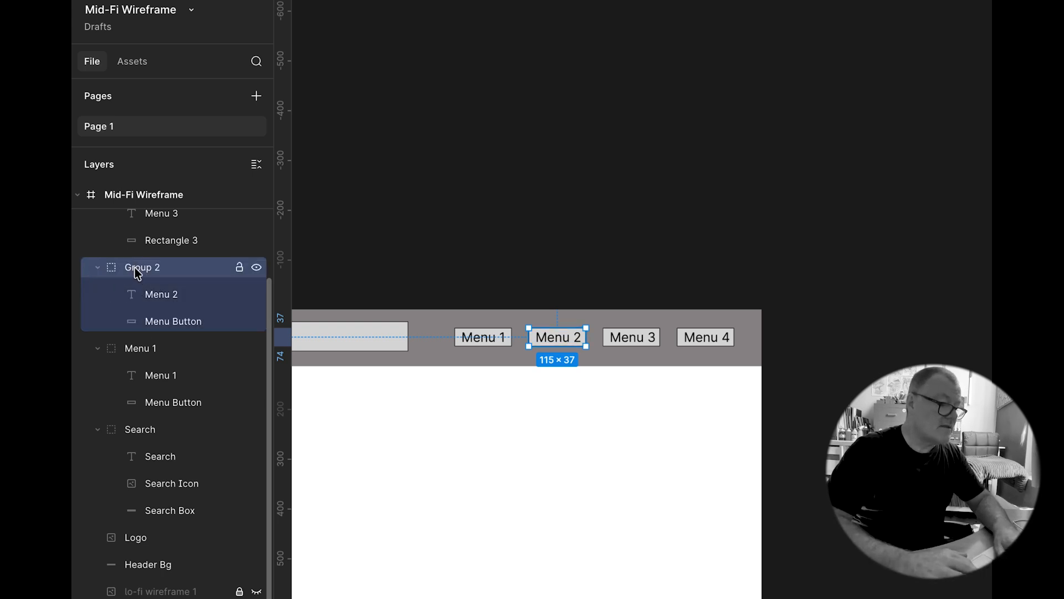
type("Menu")
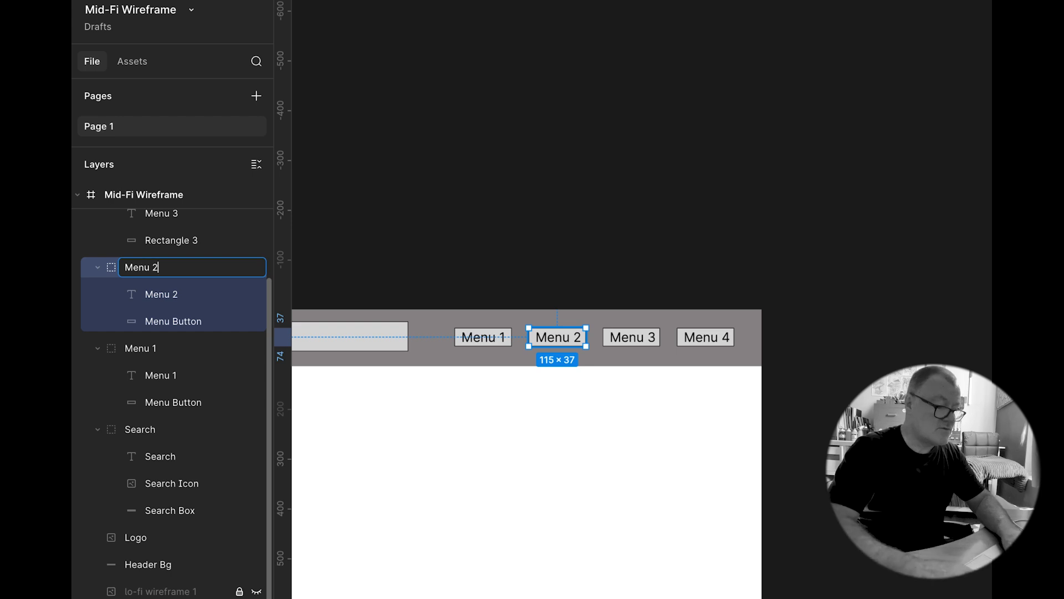
key("Return")
Step: Rename the third menu group's rectangle to "Menu Button" and the group itself to "Menu 3"
left_click(151, 240)
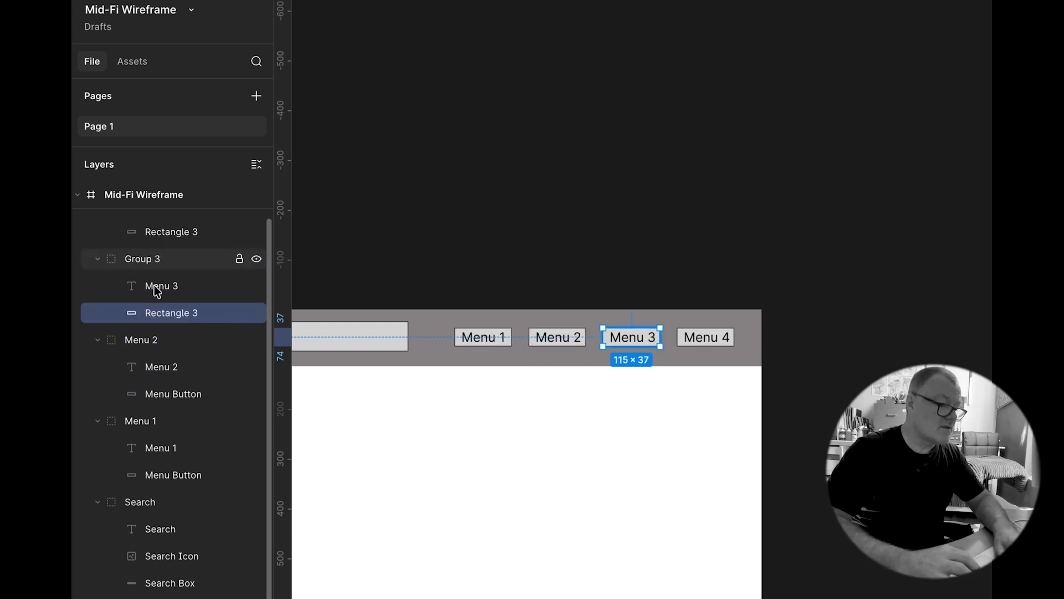
double_click(189, 314)
type("Menu Button")
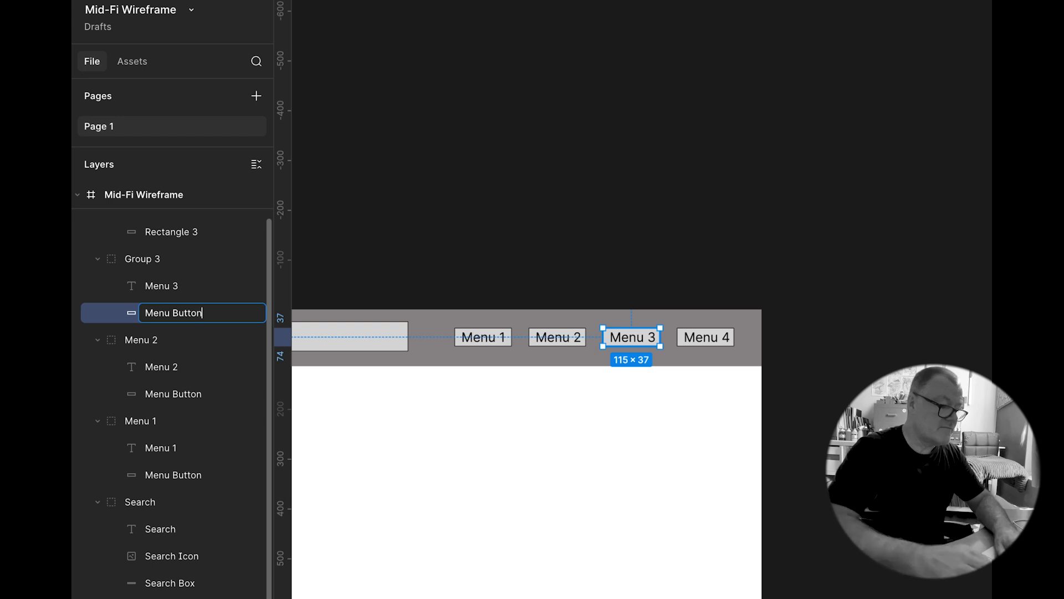
double_click(173, 286)
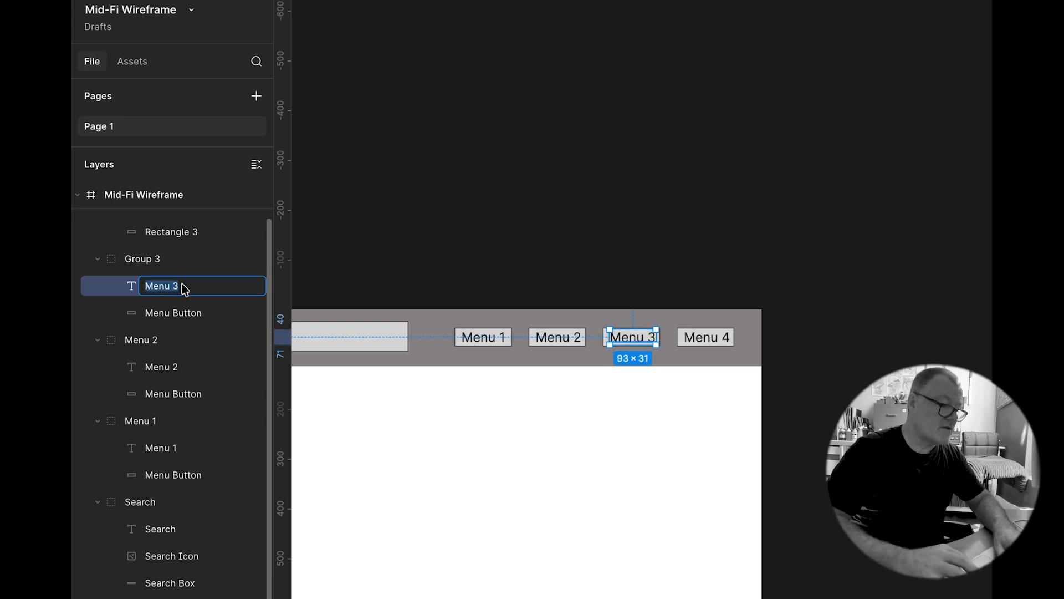
double_click(149, 260)
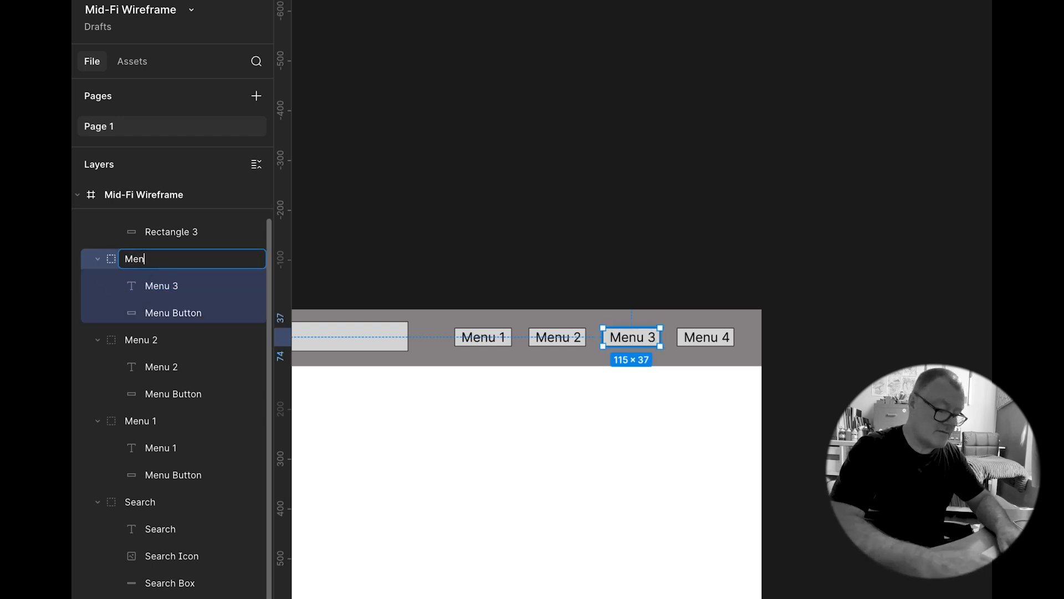
type("Menu 3")
key("Return")
Step: Rename the fourth menu group's rectangle to "Menu Button" and the group itself to "Menu 4"
scroll(166, 266, "up", 2)
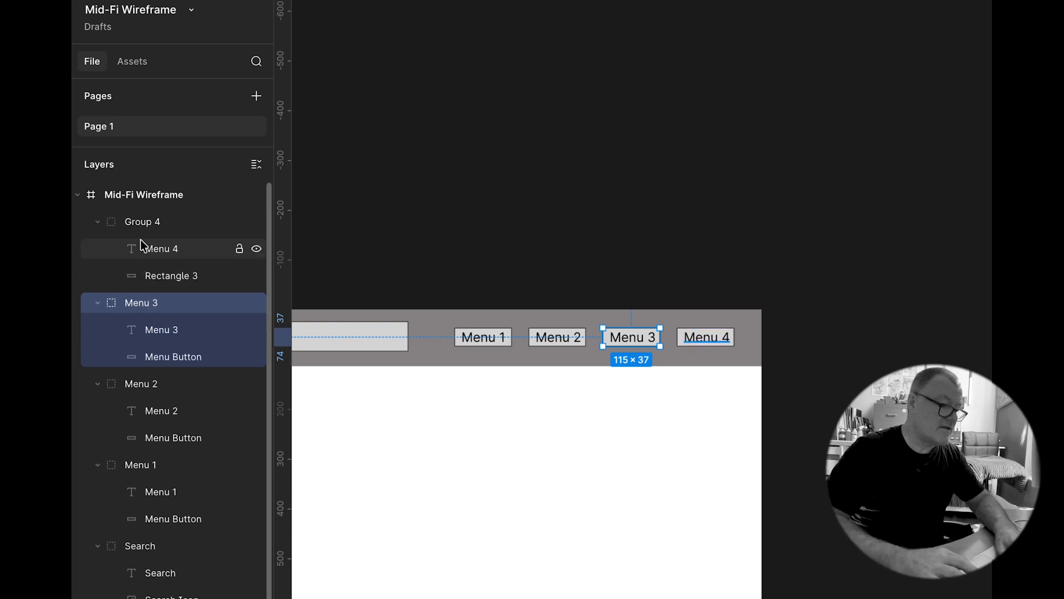
double_click(165, 277)
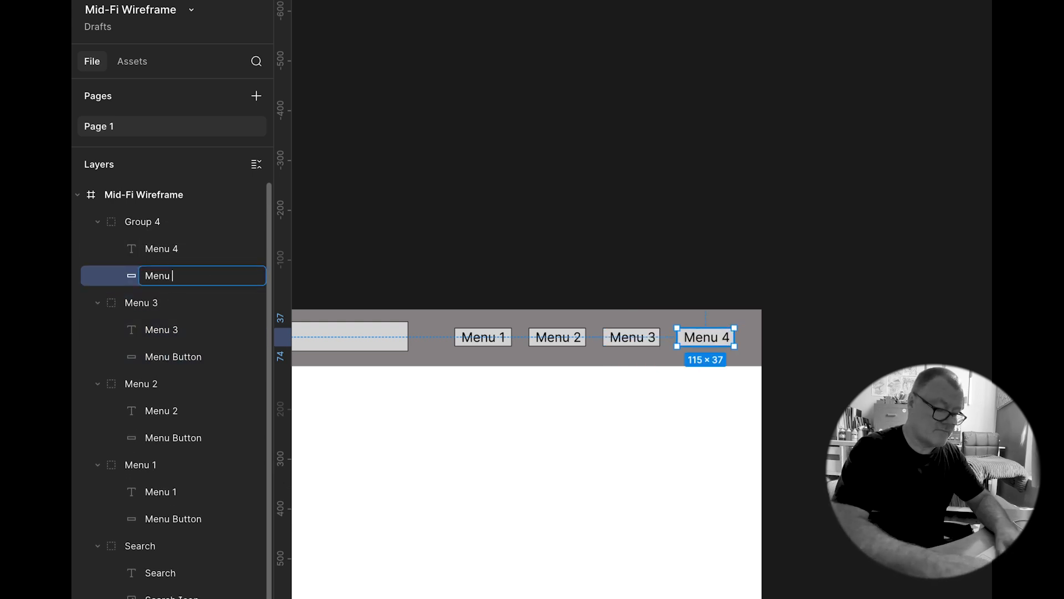
double_click(150, 227)
type("Menu 4")
key("Return")
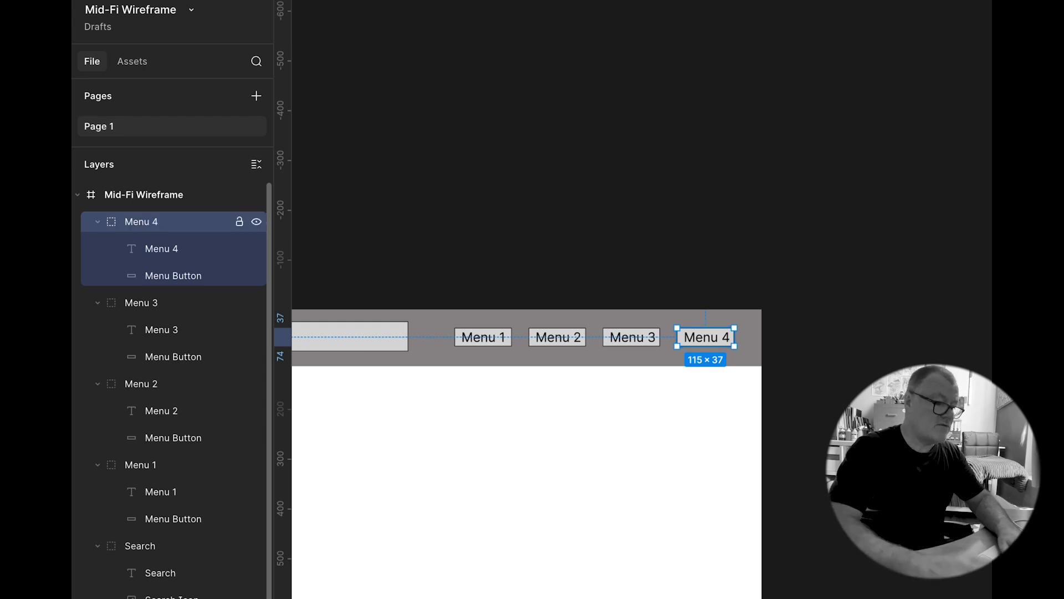
Step: Collapse the four menu groups, group them together and name the new group "Menu"
left_click(96, 222)
left_click(96, 248)
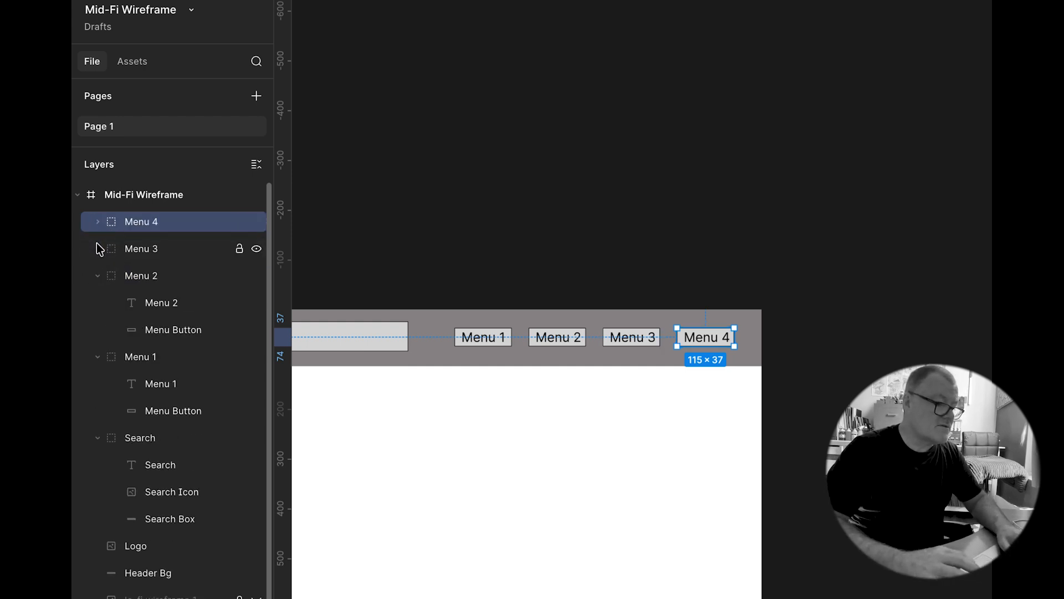
left_click(97, 274)
left_click(97, 303)
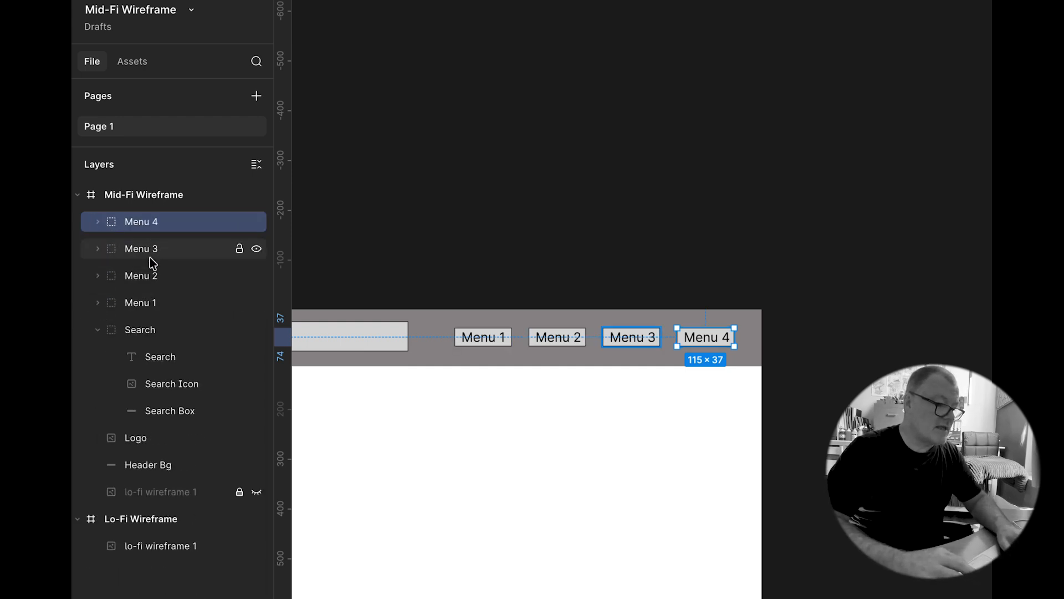
left_click(149, 303, "shift")
key("ctrl+g")
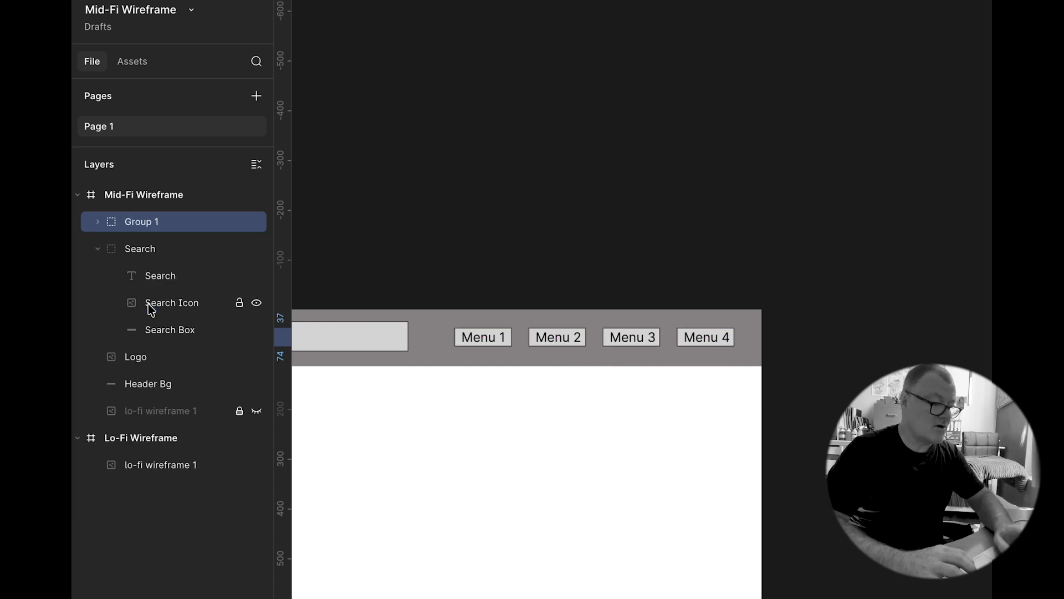
double_click(142, 225)
type("Menu")
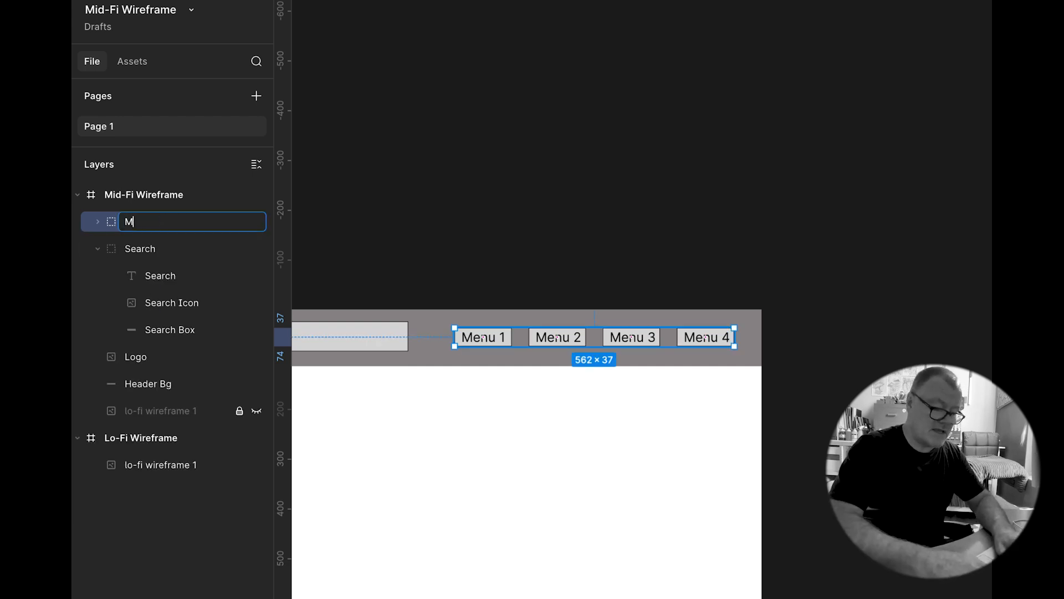
key("Return")
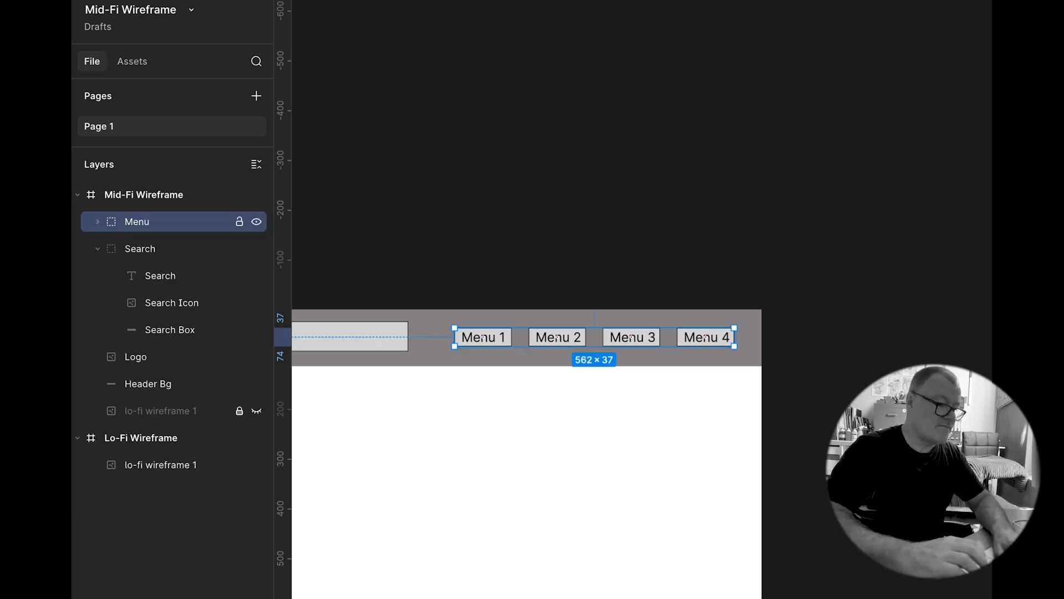
Step: Group the Menu, Search, Logo and Header Bg layers together
left_click(98, 248)
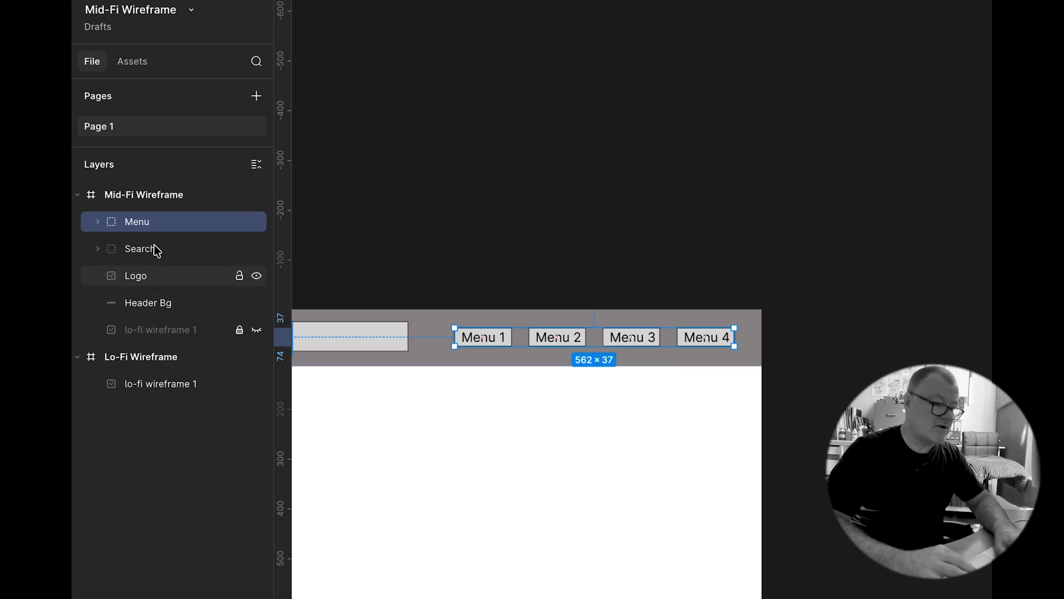
left_click(133, 250, "shift")
left_click(130, 276, "shift")
left_click(154, 303, "shift")
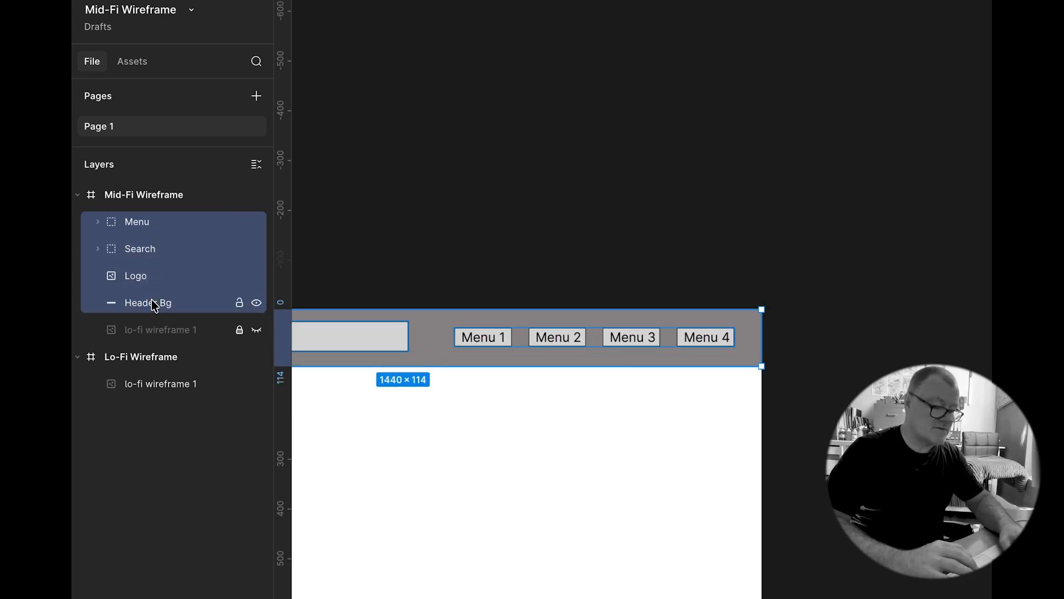
key("ctrl+g")
Step: Rename the new group to "Header", correcting the typo
double_click(138, 223)
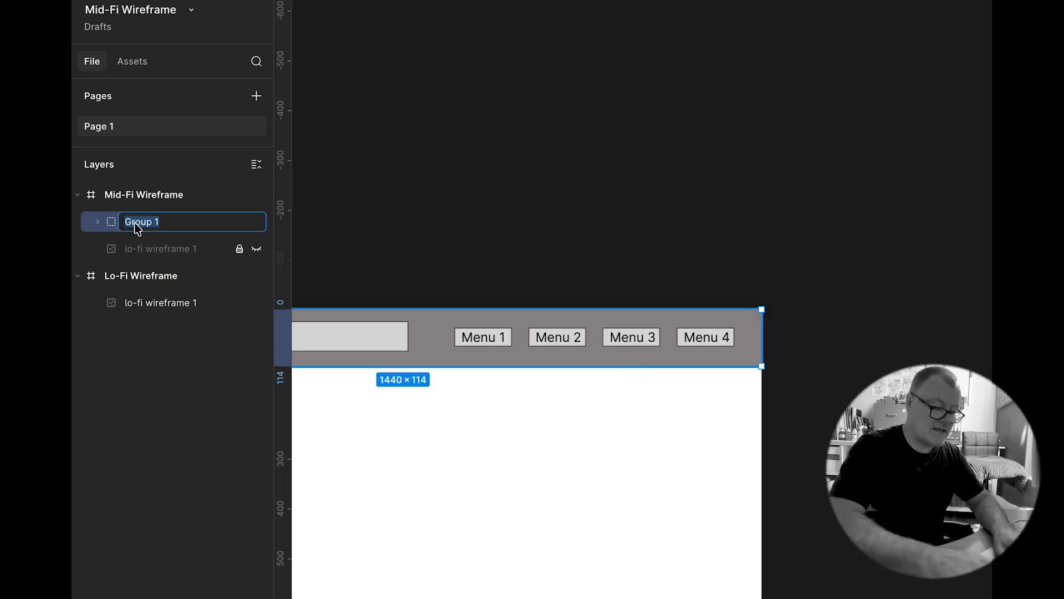
type("Headere")
key("Return")
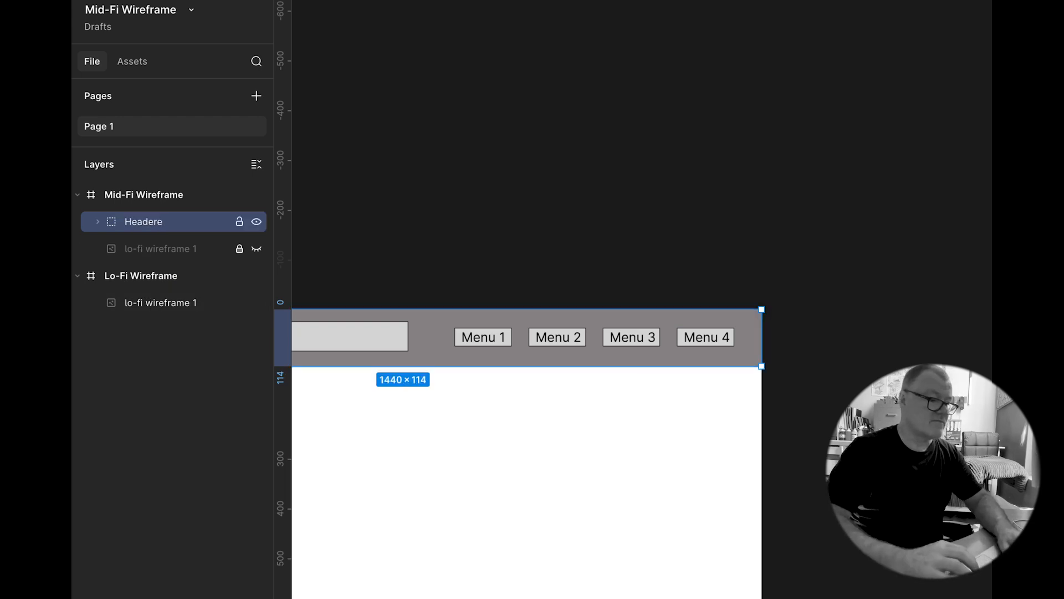
double_click(152, 223)
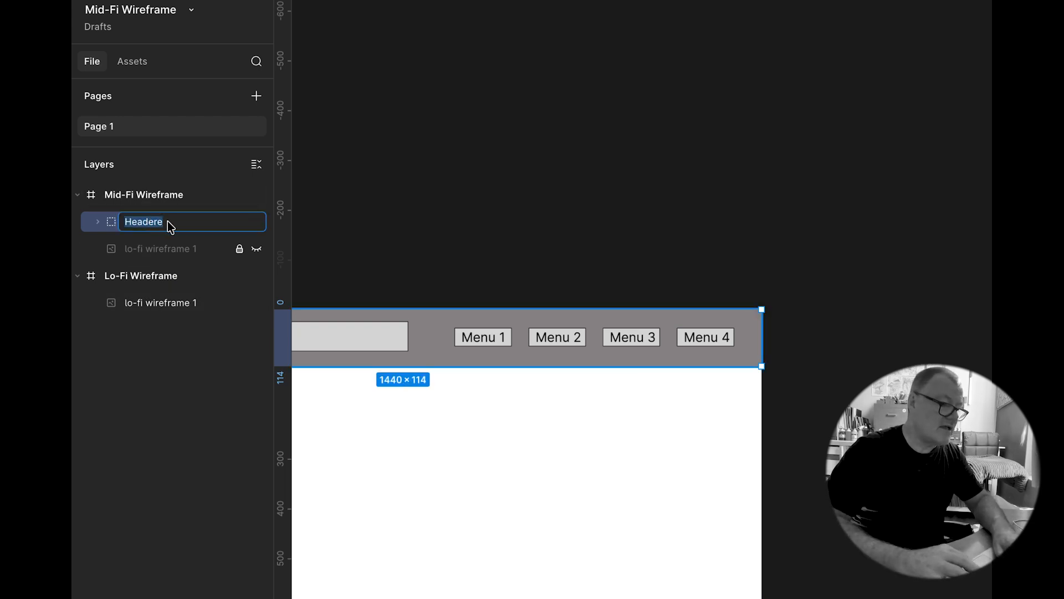
key("Return")
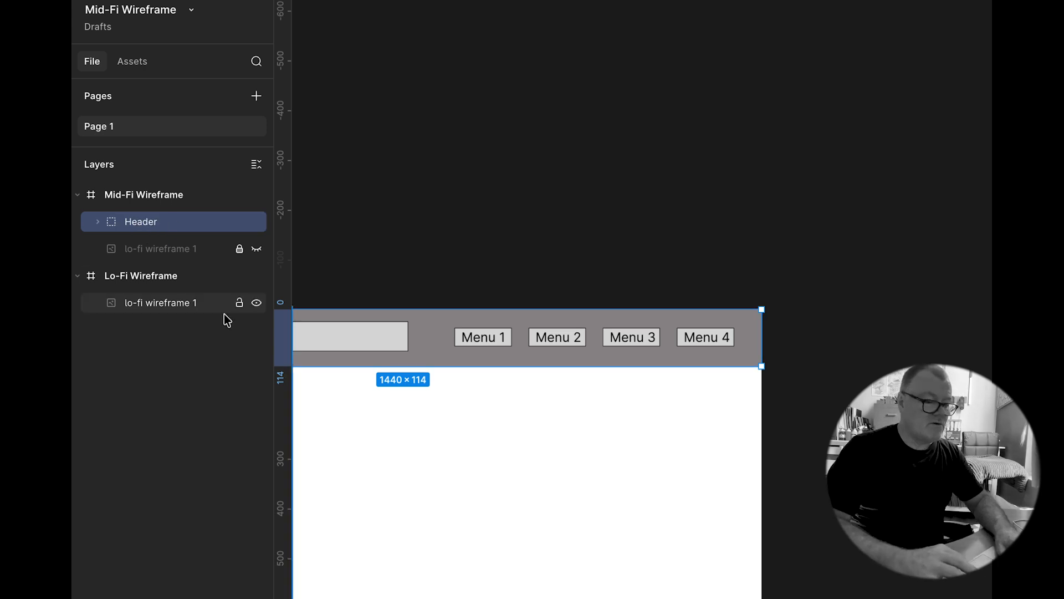
Step: Make the lo-fi sketch layer inside the Mid-Fi Wireframe frame visible again
scroll(451, 409, "down", 5)
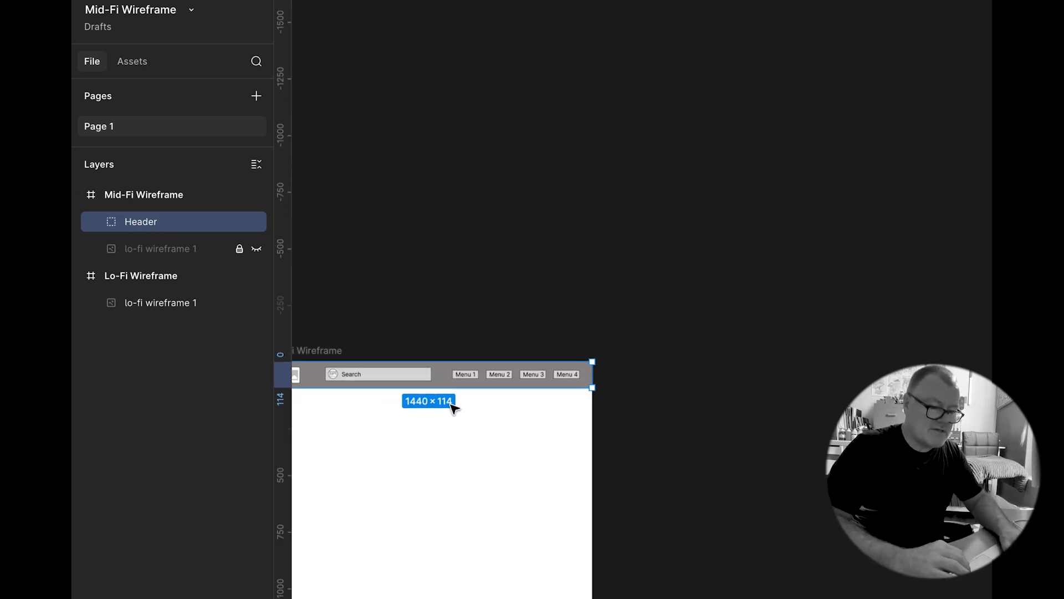
scroll(454, 408, "up", 4)
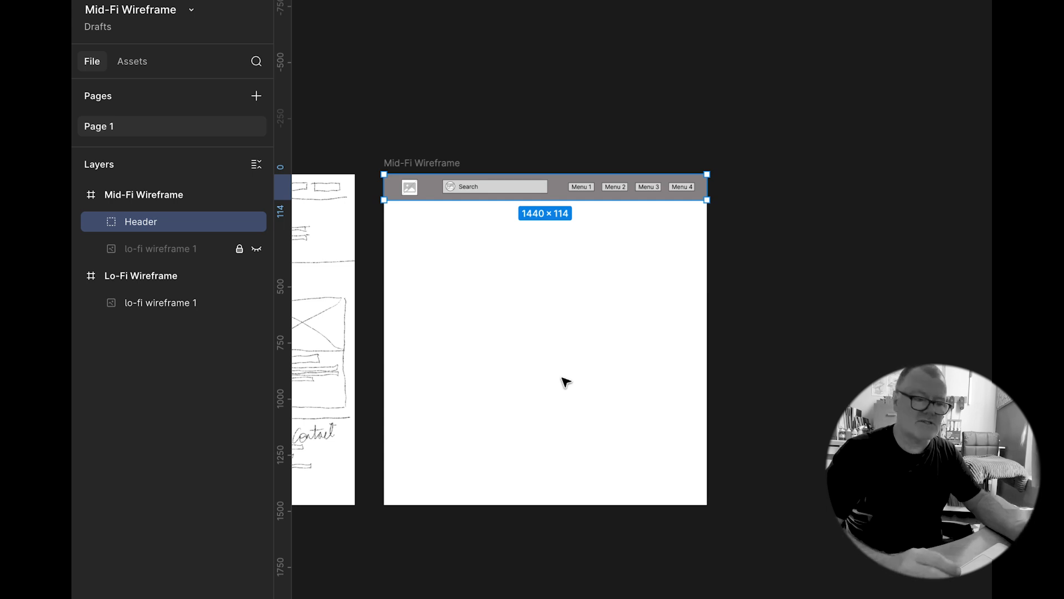
left_click(256, 249)
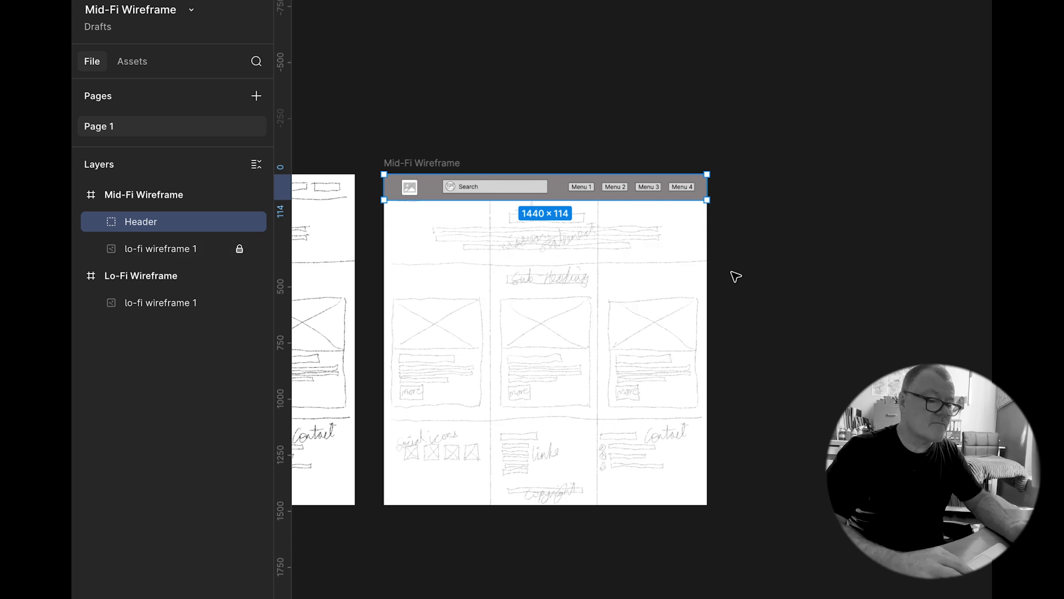
left_click(733, 274)
Step: Draw four rectangles over the hero heading lines of the sketch, duplicating and resizing them to match
scroll(575, 232, "up", 5)
scroll(575, 232, "left", 2)
scroll(542, 506, "down", 5)
scroll(543, 507, "down", 3)
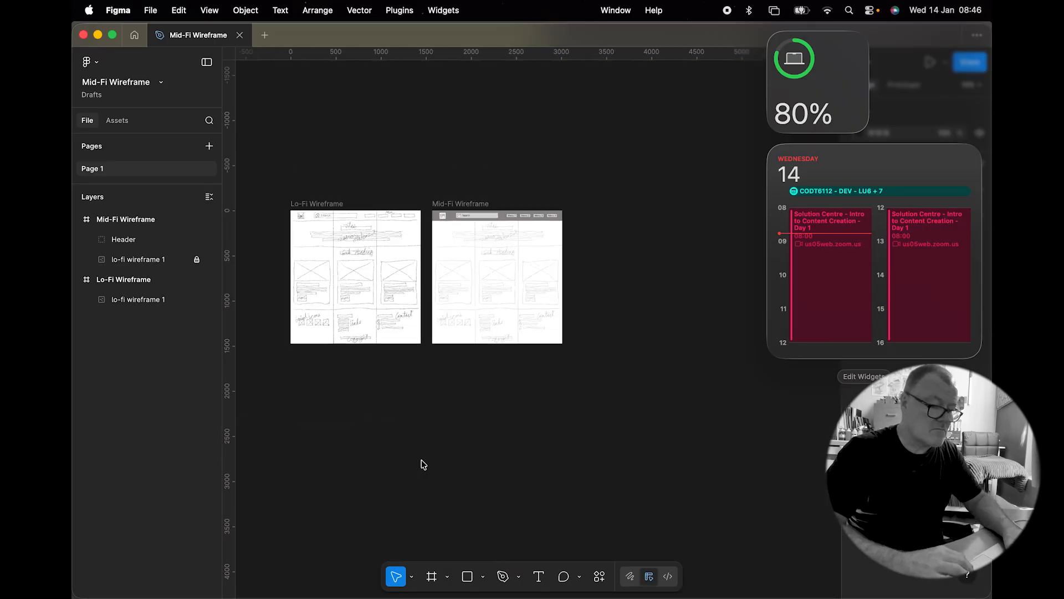
scroll(544, 510, "up", 8)
scroll(545, 510, "right", 2)
left_click(464, 113)
left_click_drag(500, 127, 675, 147)
left_click_drag(606, 149, 602, 161, "alt")
key("super+d")
left_click_drag(675, 174, 638, 174, "alt")
left_click_drag(585, 119, 616, 220)
Step: Fill the four heading bars with the header's grey #908C8C using the eyedropper
left_click(859, 383)
left_click(710, 495)
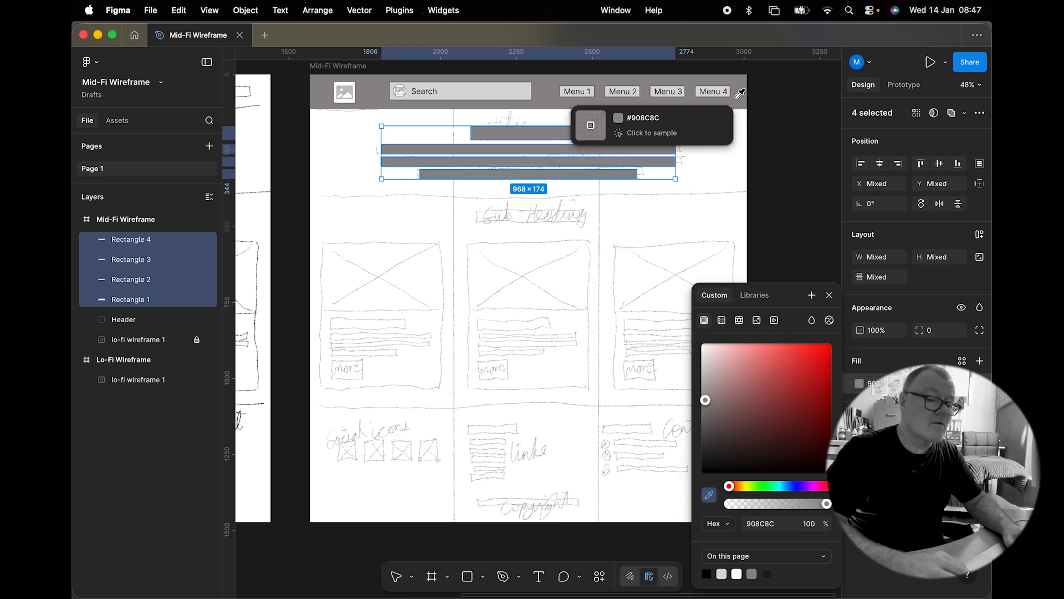
left_click(579, 103)
Step: Draw a 1440 × 274 hero background rectangle below the header and send it backward
left_click_drag(311, 108, 746, 193)
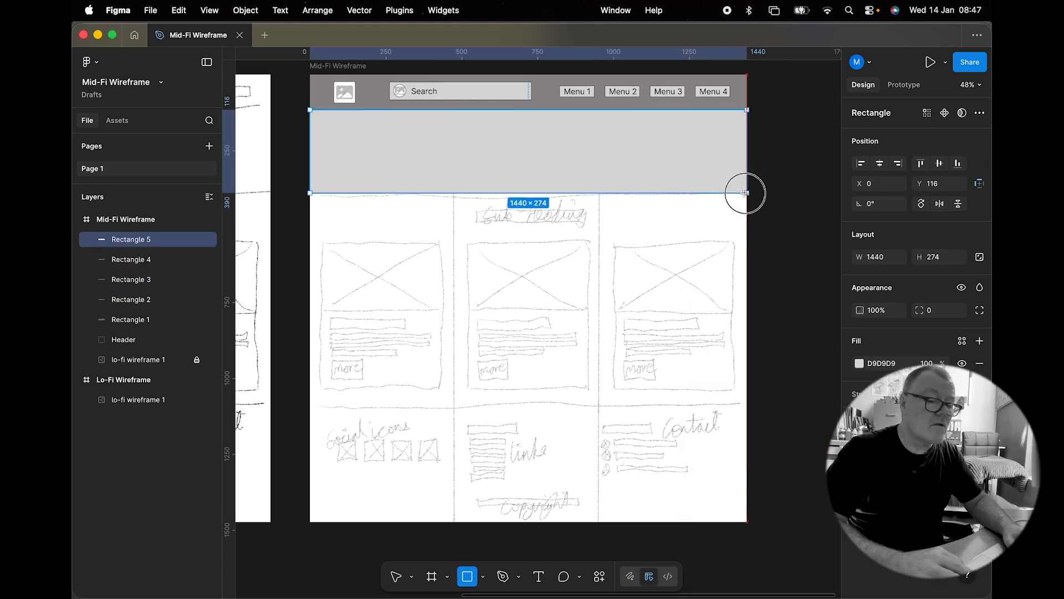
key("bracketleft")
left_click(766, 199)
Step: Duplicate a heading bar down onto the sketch's sub-heading line
left_click(516, 132)
left_click_drag(516, 133, 516, 216, "alt")
left_click(775, 180)
Step: Draw a 388 × 481 stroked card outline without fill over the first column, duplicating it as a 388 × 229 image area
left_click_drag(323, 243, 441, 390)
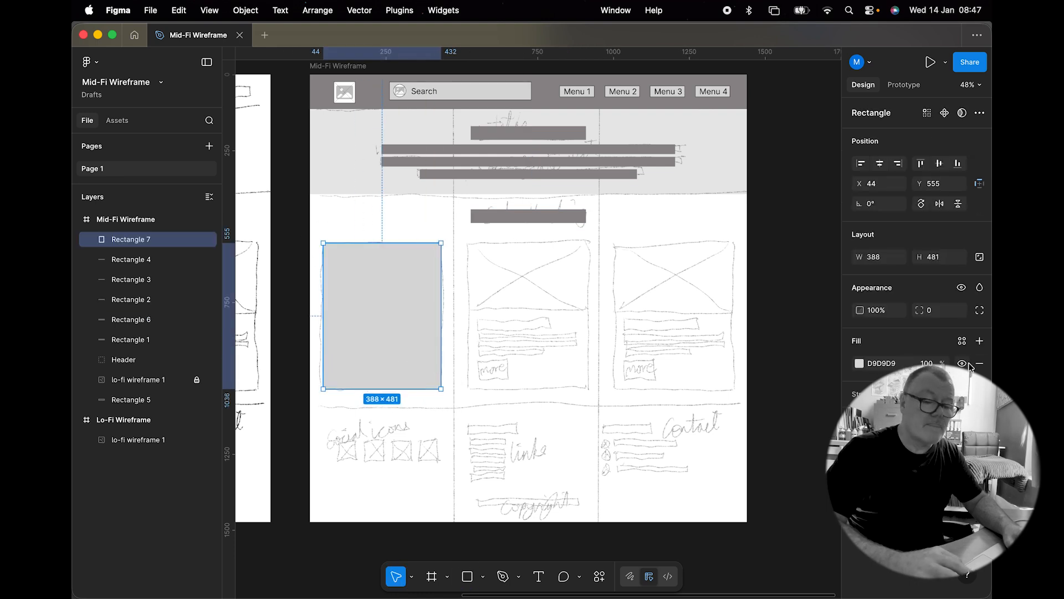
left_click(980, 393)
left_click(859, 416)
left_click(979, 363)
key("super+d")
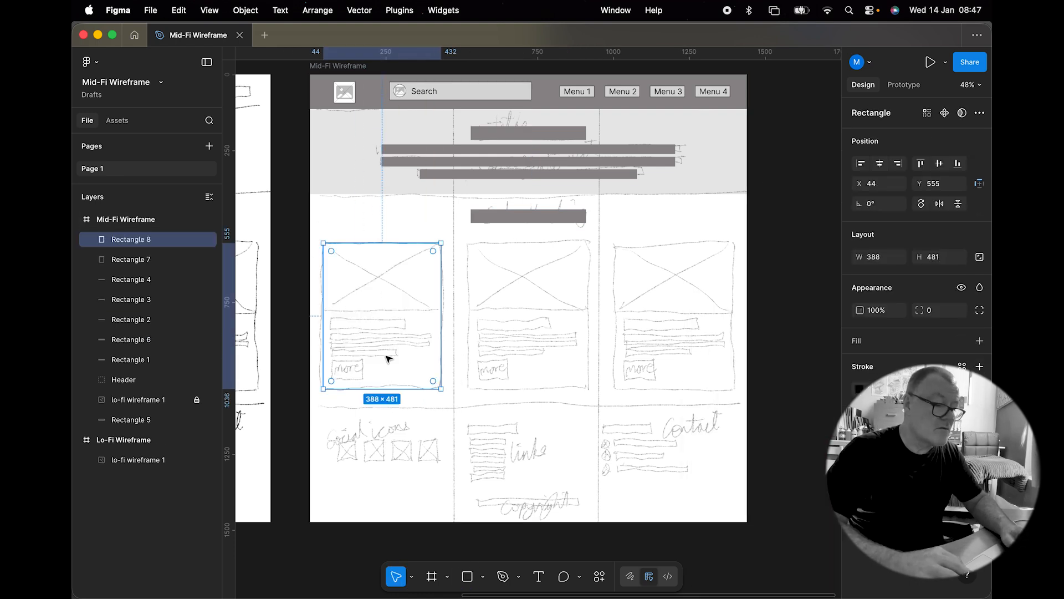
left_click_drag(387, 389, 390, 312)
Step: Fill the image area with the image.jpg placeholder, scaled to Fit
left_click(483, 576)
left_click(505, 551)
scroll(691, 308, "down", 5)
double_click(690, 309)
key("Escape")
left_click(980, 341)
left_click(483, 576)
left_click(503, 551)
double_click(544, 316)
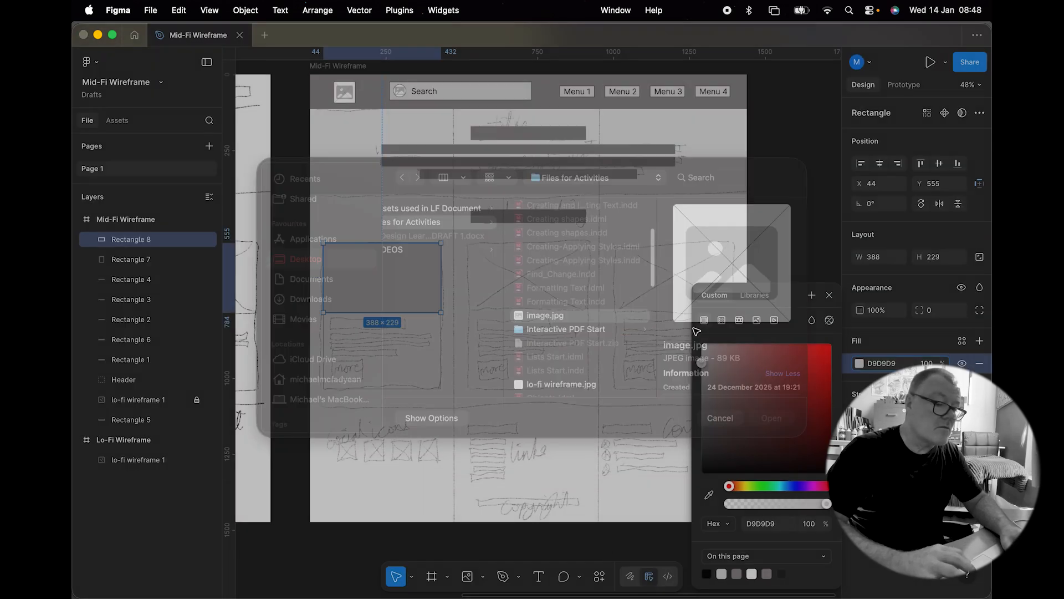
left_click(387, 273)
left_click(737, 293)
left_click(732, 307)
left_click(755, 298)
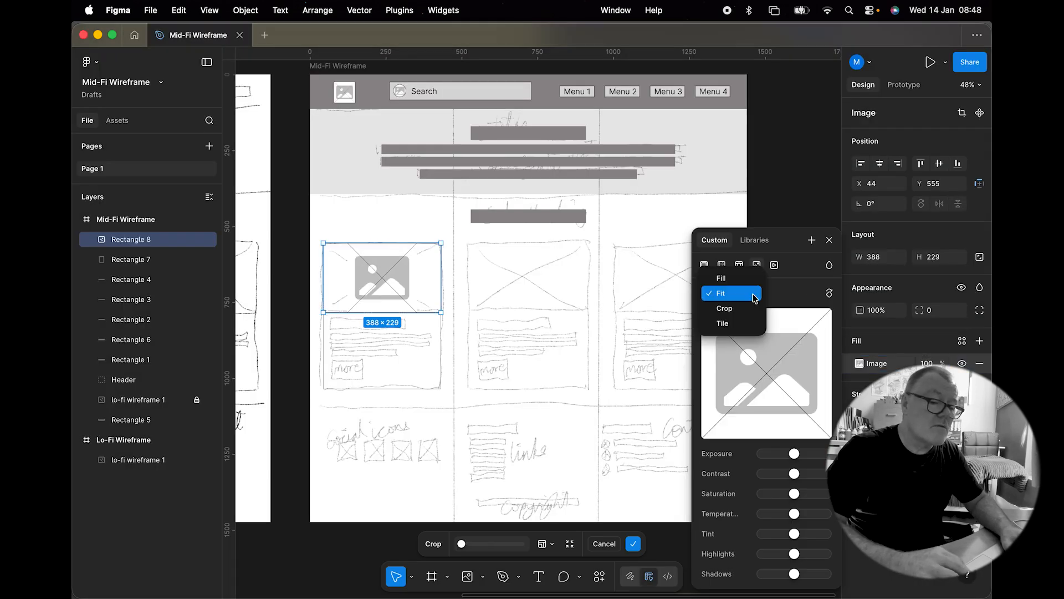
key("Escape")
key("Escape")
Step: Duplicate grey bars into the card's text lines and add a 106 × 50 button bar beneath them
left_click_drag(537, 219, 413, 313)
scroll(397, 329, "up", 5)
scroll(397, 333, "left", 3)
left_click_drag(589, 305, 478, 328)
left_click_drag(469, 337, 522, 341)
left_click_drag(522, 343, 430, 403)
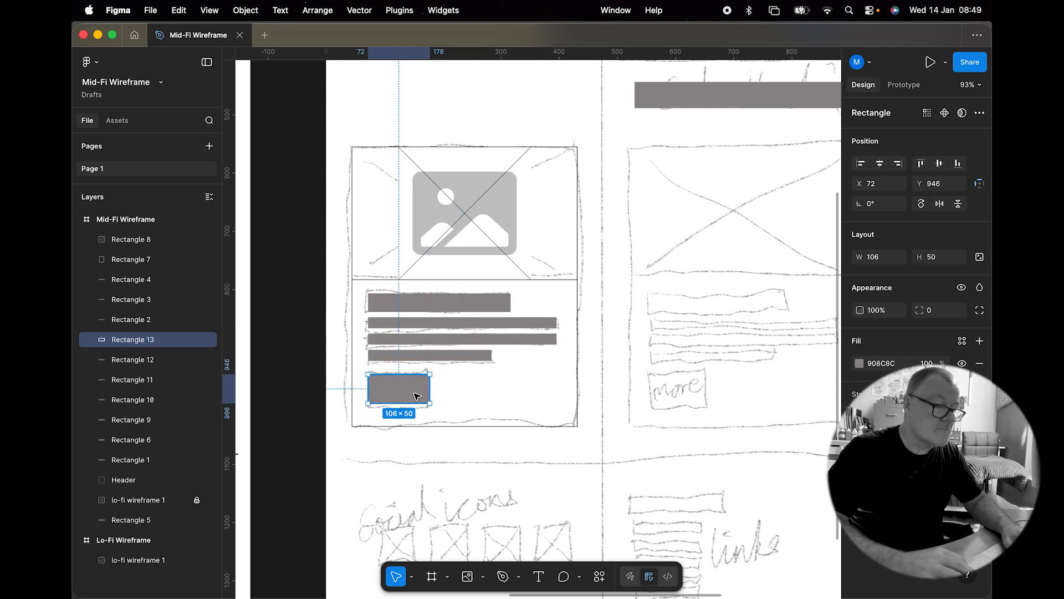
key("Escape")
Step: Copy a menu label onto the card's button bar and change its text to "More.."
scroll(417, 394, "down", 5)
double_click(621, 133)
double_click(621, 133)
left_click_drag(618, 134, 435, 387)
scroll(435, 388, "up", 5)
right_click(431, 393)
left_click(498, 290)
double_click(407, 386)
type("More..")
left_click(383, 331)
key("shift+Right")
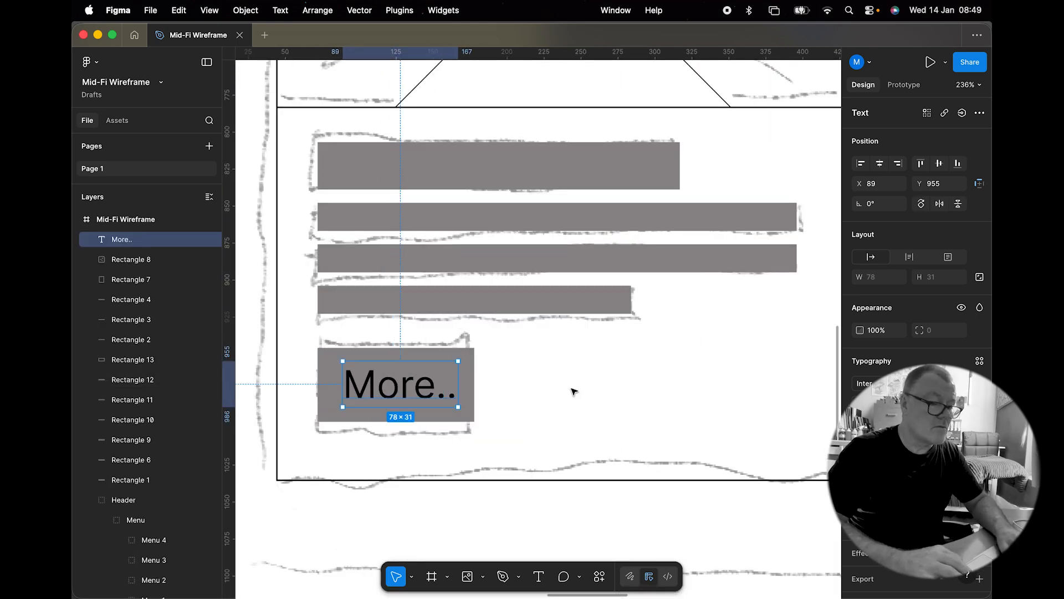
Step: Give the card outline rectangle a light grey BEBEBE fill
scroll(572, 389, "down", 5)
left_click(654, 417)
left_click(979, 341)
left_click_drag(702, 362, 702, 377)
right_click(586, 350)
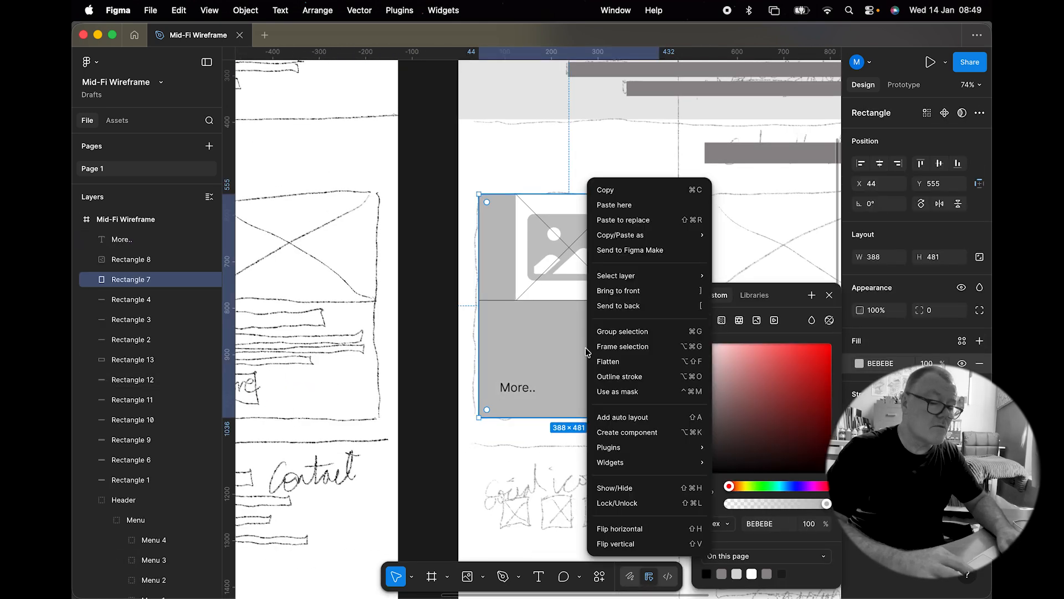
Step: Send the card outline rectangle behind the card's image area
left_click(618, 305)
left_click(532, 244)
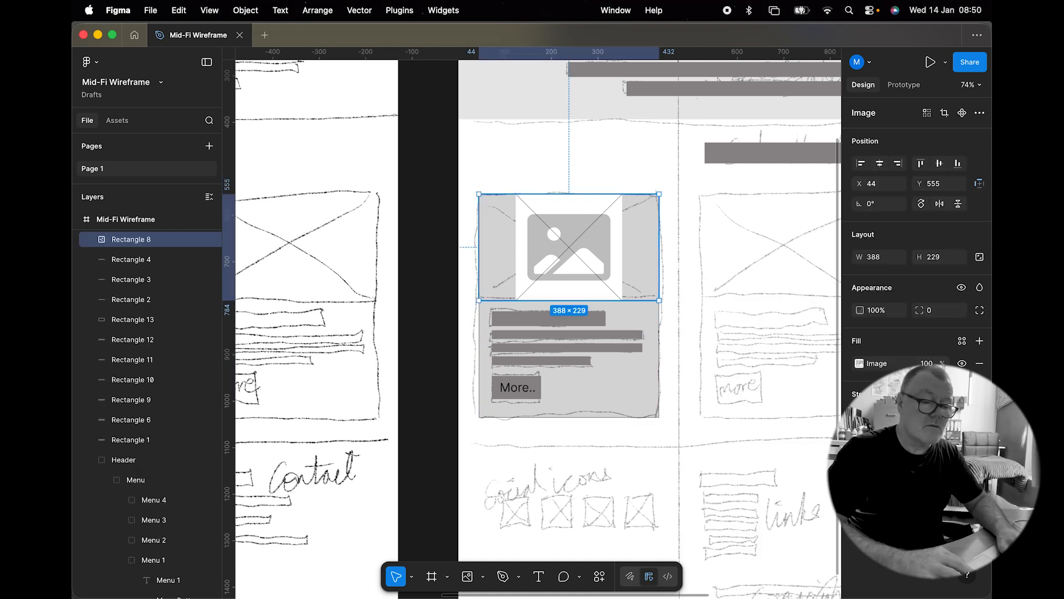
left_click(859, 363)
left_click(747, 292)
left_click(744, 281)
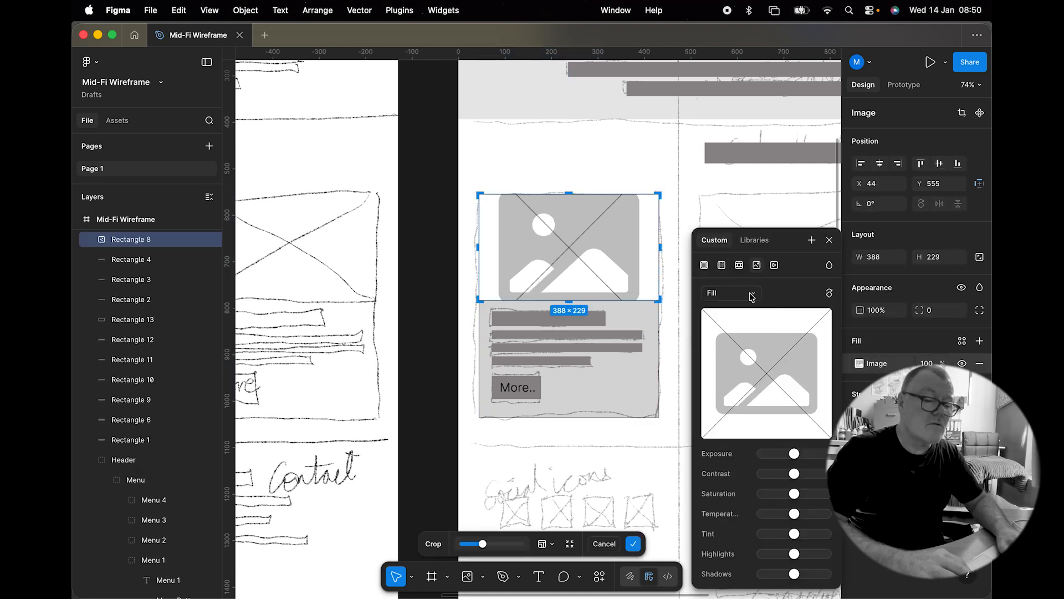
left_click(751, 297)
left_click(747, 316)
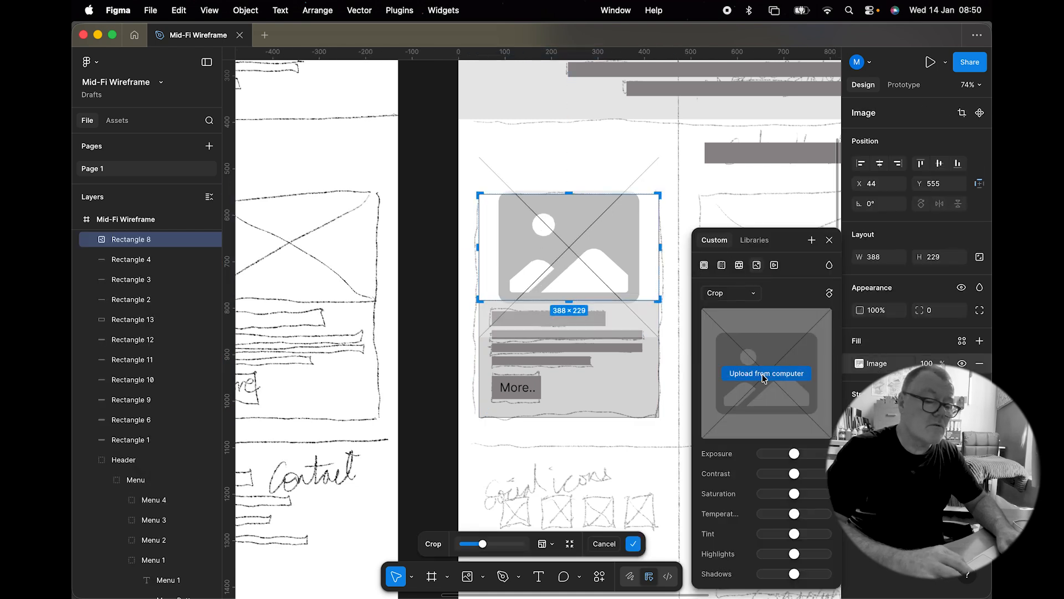
left_click(707, 297)
left_click(715, 283)
Step: Add a second fill to the image area, set it to white at 20%, and reorder the fill layers
left_click(979, 341)
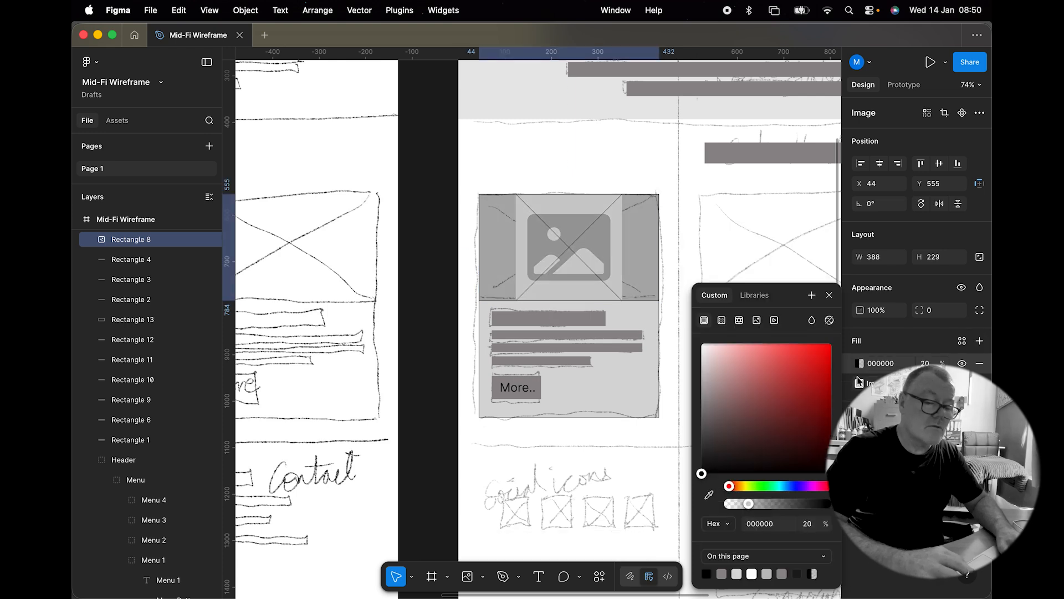
left_click_drag(703, 473, 701, 345)
left_click(829, 295)
left_click_drag(847, 364, 847, 385)
Step: Select all of the card's shapes and group them together
left_click(626, 391)
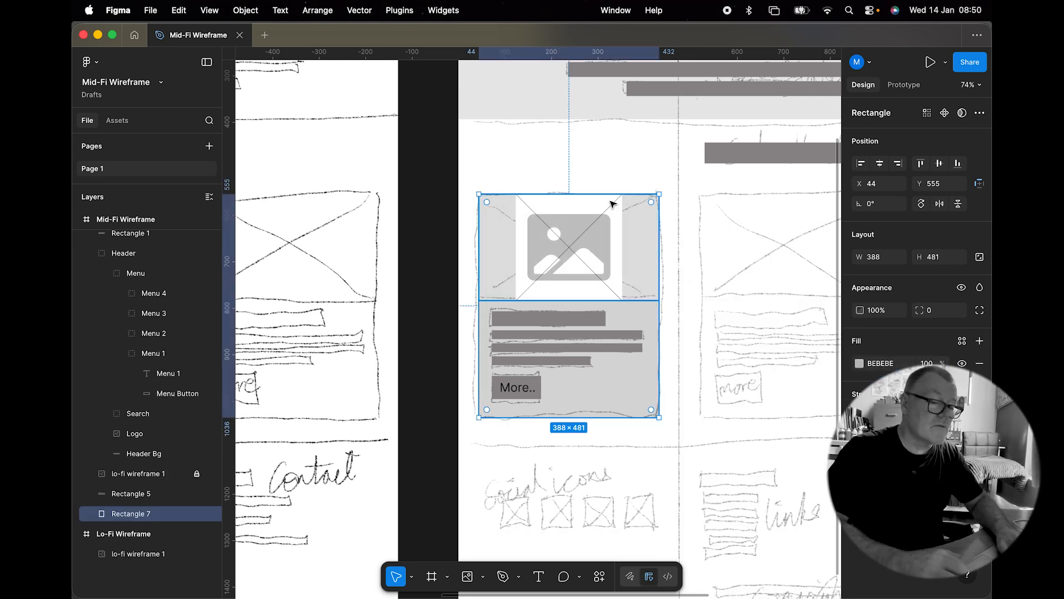
left_click_drag(611, 194, 610, 301)
left_click_drag(442, 185, 657, 425)
key("super+g")
Step: Duplicate the card group twice into the second and third columns of the sketch
scroll(617, 261, "down", 5)
scroll(618, 261, "right", 2)
left_click_drag(439, 322, 539, 318)
left_click_drag(541, 317, 643, 313)
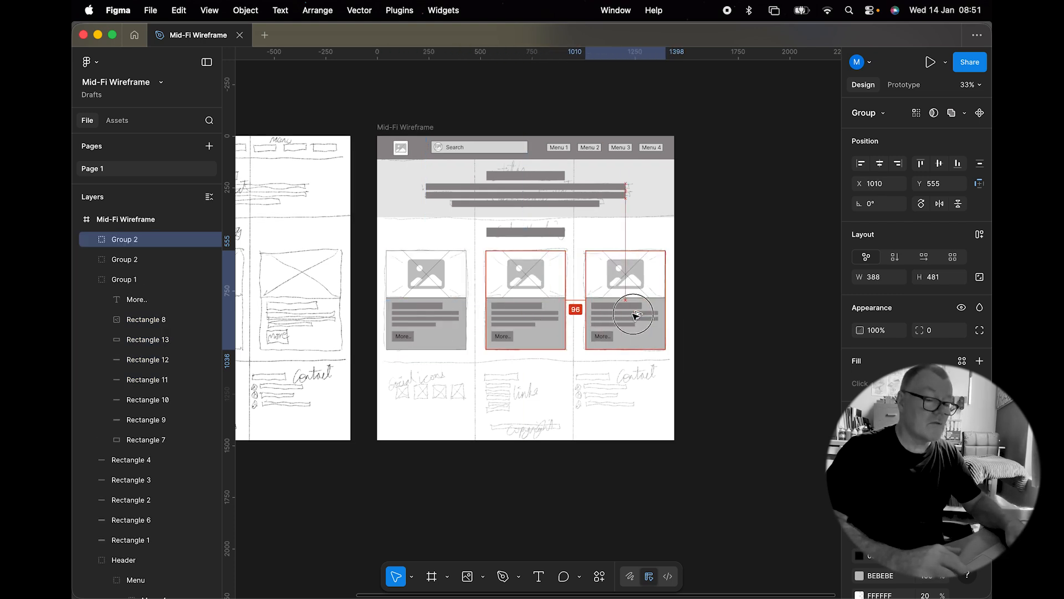
left_click(738, 244)
left_click(662, 153)
left_click_drag(662, 152, 659, 398)
key("super+z")
key("super+z")
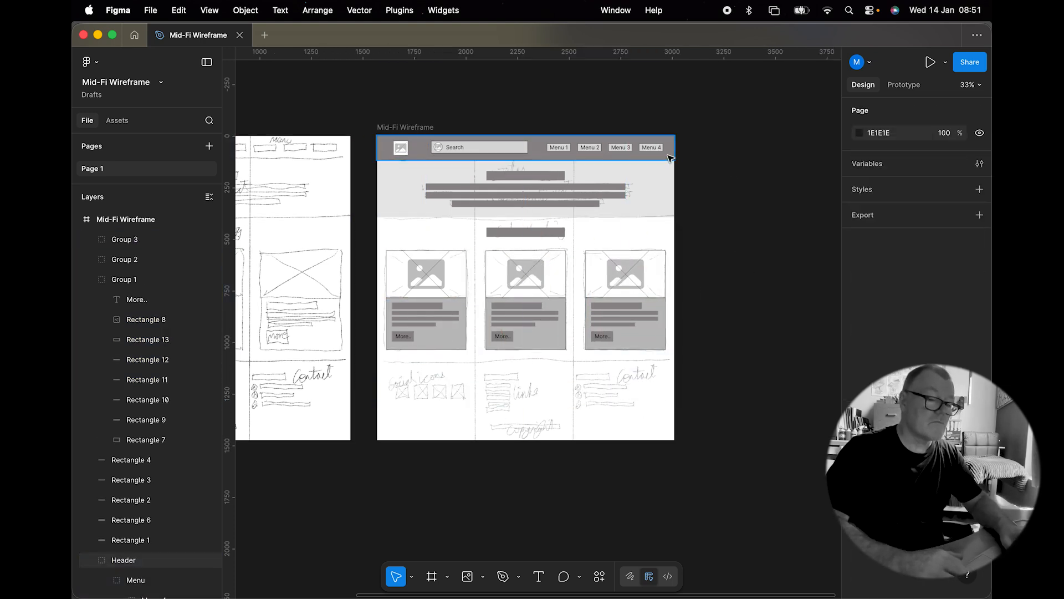
Step: Copy the header background bar to the bottom of the frame and stretch it into a 1440 × 390 footer background
double_click(671, 158)
key("super+c")
key("super+v")
left_click_drag(658, 154, 657, 428)
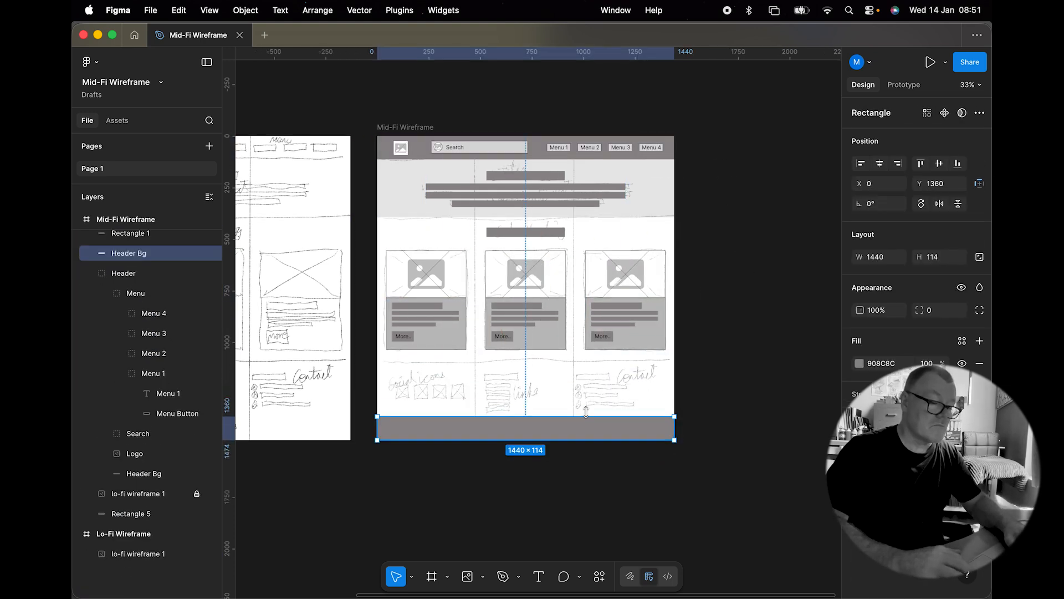
left_click_drag(586, 419, 586, 356)
Step: Draw a small square in the footer's social icons area and fill it with the image placeholder
scroll(435, 432, "up", 5)
scroll(435, 433, "down", 2)
left_click(483, 577)
left_click(513, 459)
left_click_drag(287, 342, 312, 367)
left_click(483, 577)
left_click(513, 579)
scroll(701, 338, "down", 4)
left_click(700, 338)
left_click(772, 430)
left_click(301, 355)
left_click(979, 394)
left_click(859, 416)
Step: Duplicate the icon square into a row of four social icons and group them
left_click_drag(301, 354, 331, 363, "alt")
key("super+d")
key("super+d")
left_click(362, 357, "shift")
left_click(332, 357, "shift")
left_click(299, 357, "shift")
key("super+g")
Step: Build the footer links column from grey bars: a heading bar above a stack of duplicated list bars
left_click_drag(541, 86, 542, 333, "alt")
scroll(570, 327, "up", 5)
left_click_drag(621, 335, 488, 328)
left_click_drag(450, 319, 449, 326)
left_click_drag(447, 327, 447, 356, "alt")
left_click_drag(438, 364, 427, 376)
key("super+d")
key("super+d")
key("super+d")
mouse_move(435, 337)
left_mouse_down()
mouse_move(454, 194)
mouse_move(525, 357)
mouse_move(628, 359)
left_mouse_up()
left_click(454, 189)
Step: Copy the links heading and three list bars across into the contact column
scroll(630, 361, "right", 2)
scroll(629, 360, "up", 1)
left_click(345, 234)
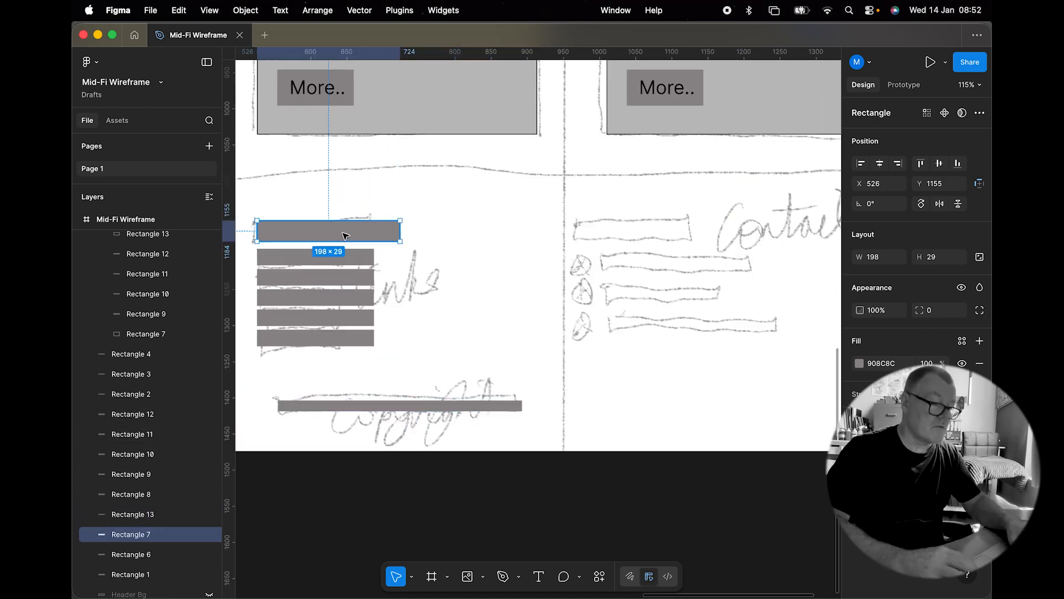
left_click(351, 257, "shift")
left_click(356, 278, "shift")
left_click(358, 297, "shift")
left_click_drag(393, 229, 712, 224, "alt")
Step: Reposition the contact list bars and distribute them with even vertical spacing
left_click(664, 356)
left_click(671, 258)
left_click(676, 281, "shift")
left_click(677, 299, "shift")
left_click_drag(677, 300, 698, 326)
left_click(703, 360)
left_click(698, 278, "shift")
left_click(697, 258, "shift")
left_click(983, 164)
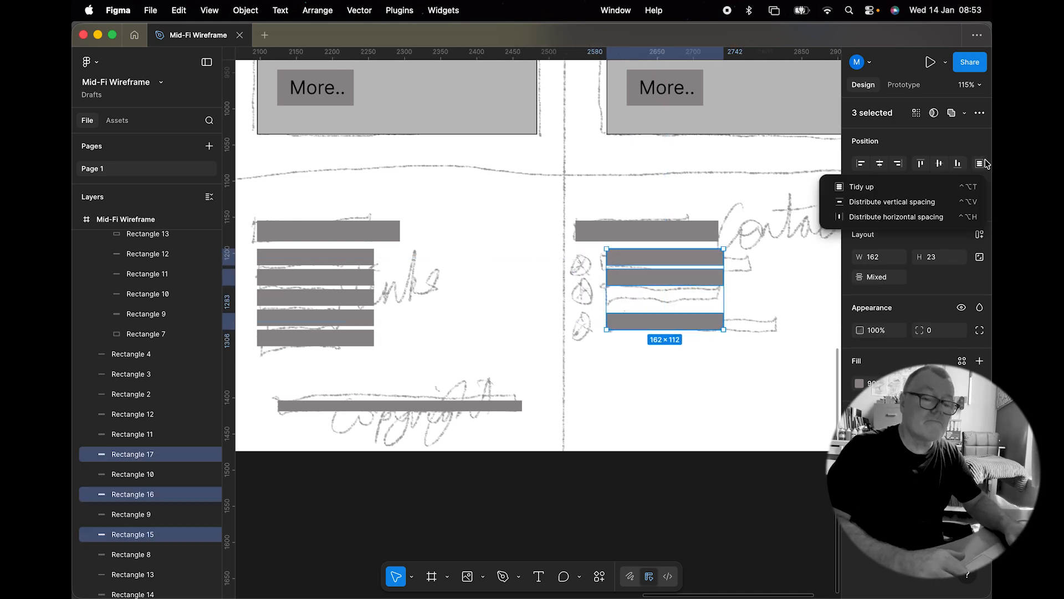
left_click(892, 202)
Step: Draw a 27 × 27 circle beside the first contact bar and place the image placeholder inside it
left_click(739, 380)
left_click(482, 576)
left_click(527, 504)
left_click_drag(577, 249, 597, 269)
left_click(483, 576)
left_click(527, 544)
left_click(760, 294)
left_click(770, 431)
left_click(588, 262)
left_click(980, 394)
left_click(860, 416)
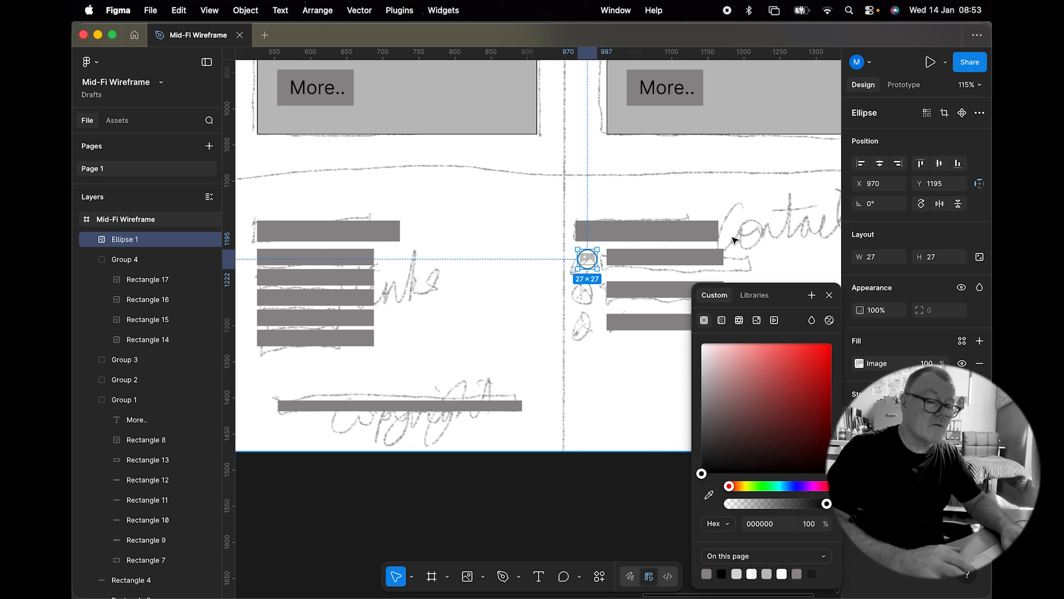
Step: Duplicate the circle icon beside the second and third contact bars
scroll(733, 240, "up", 5)
left_click_drag(363, 223, 363, 292)
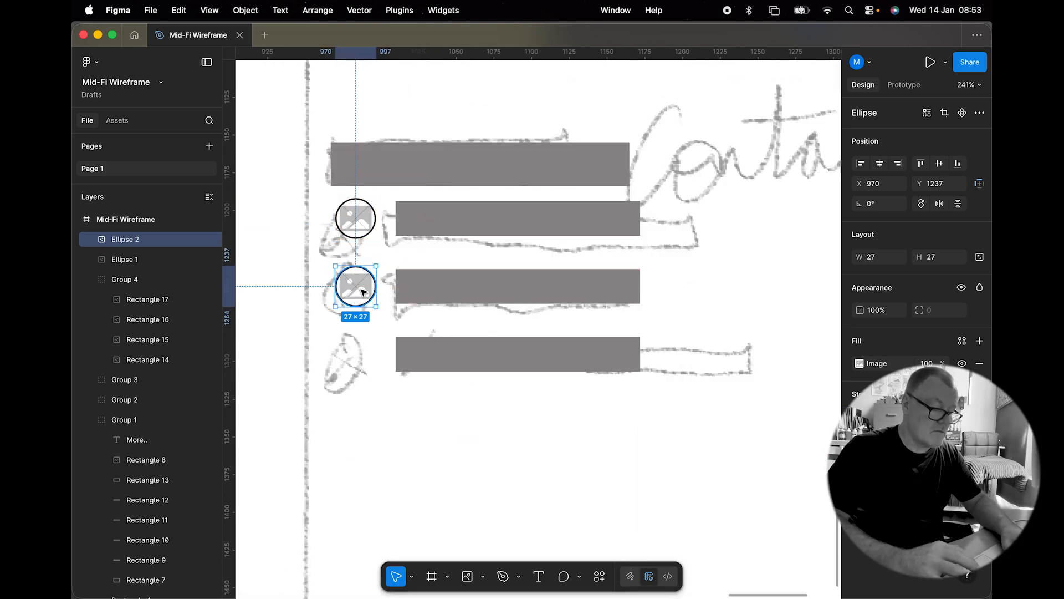
key("super+d")
Step: Send the footer background to the back and hide the lo-fi sketch layer
scroll(506, 427, "down", 5)
scroll(507, 427, "left", 4)
left_click(91, 441)
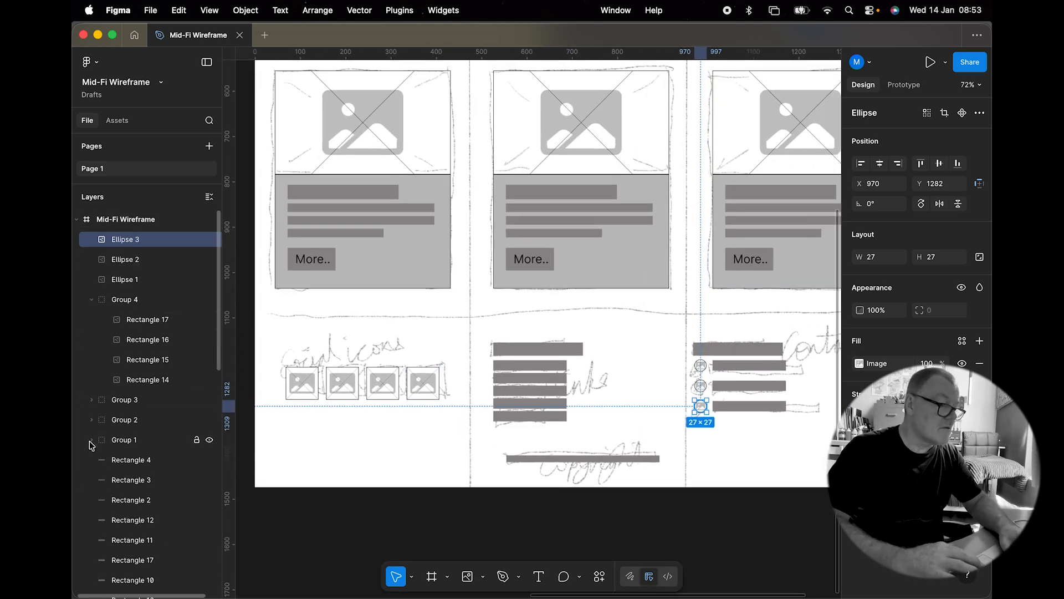
scroll(137, 361, "down", 3)
scroll(145, 433, "down", 5)
left_click(209, 410)
right_click(575, 352)
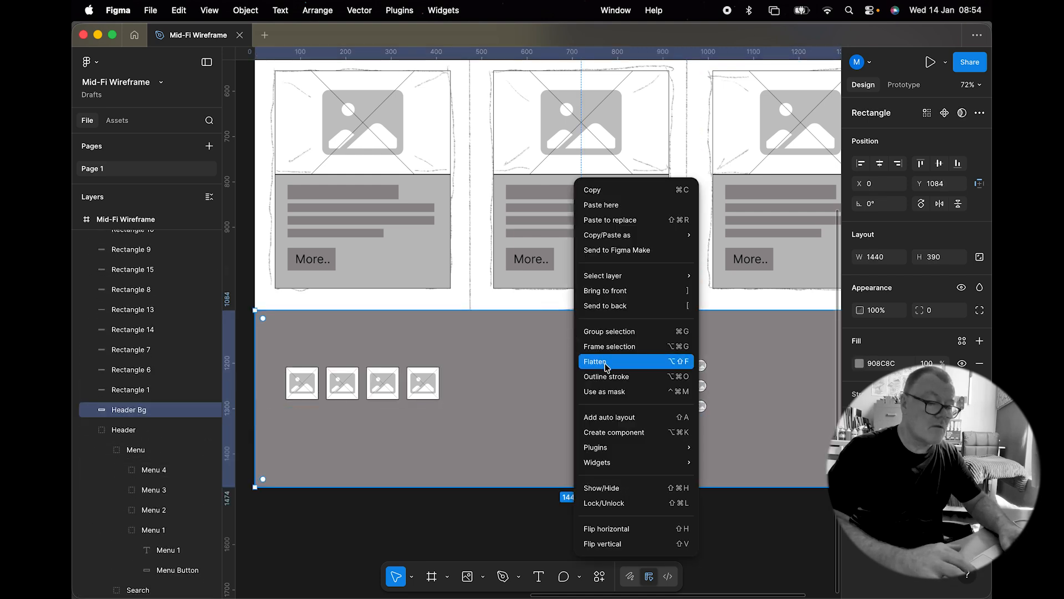
left_click(604, 306)
left_click(209, 474)
Step: Lighten the footer background fill to D0D0D0
left_click(860, 363)
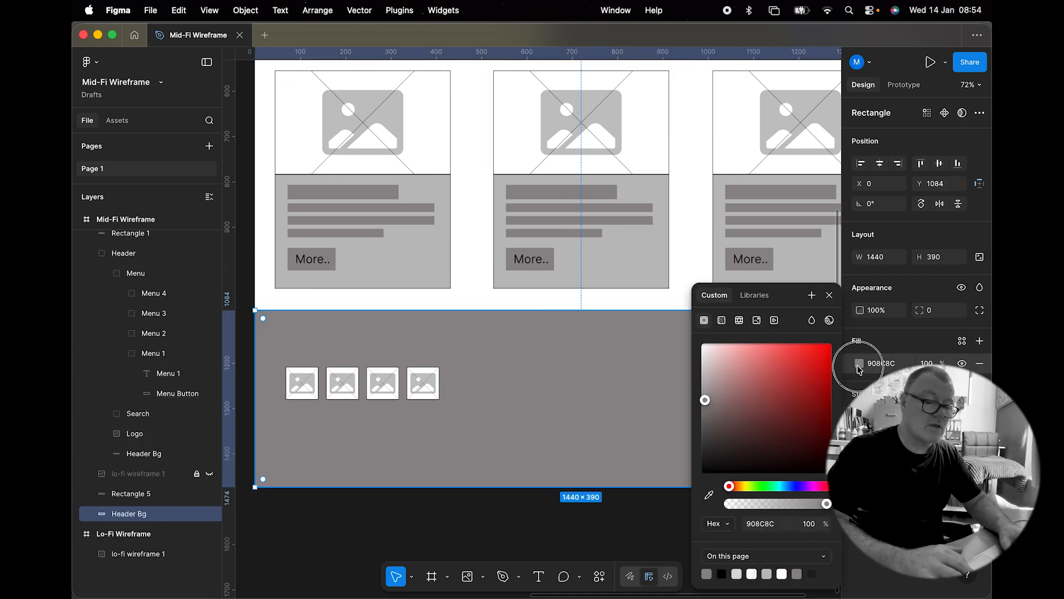
left_click_drag(707, 390, 685, 371)
left_click(829, 295)
left_click(675, 516)
scroll(675, 516, "down", 5)
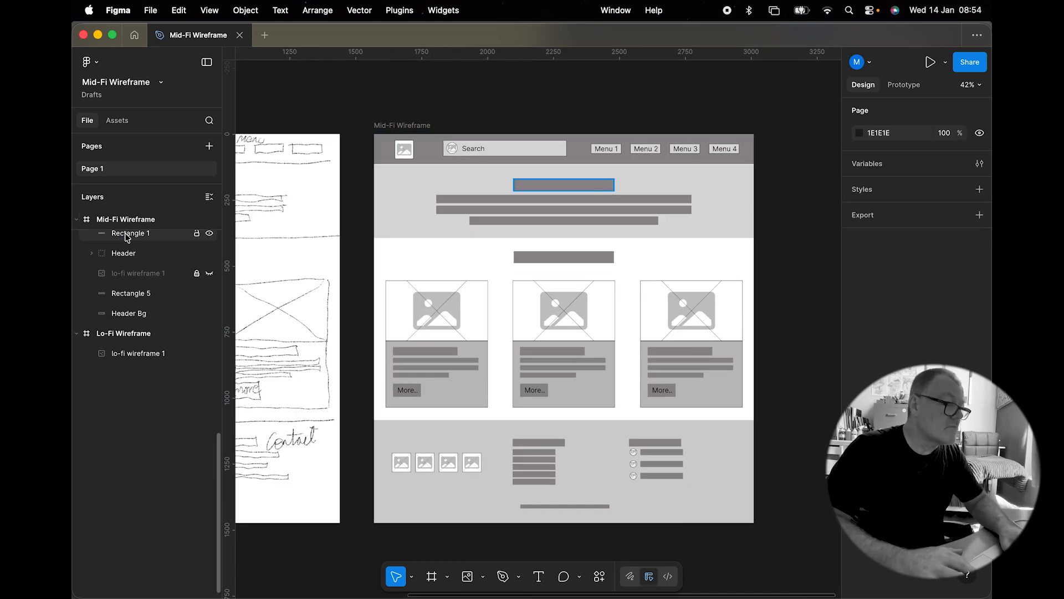
Step: Rename the first card group as "Card 1"
left_click(130, 303)
left_click(128, 399)
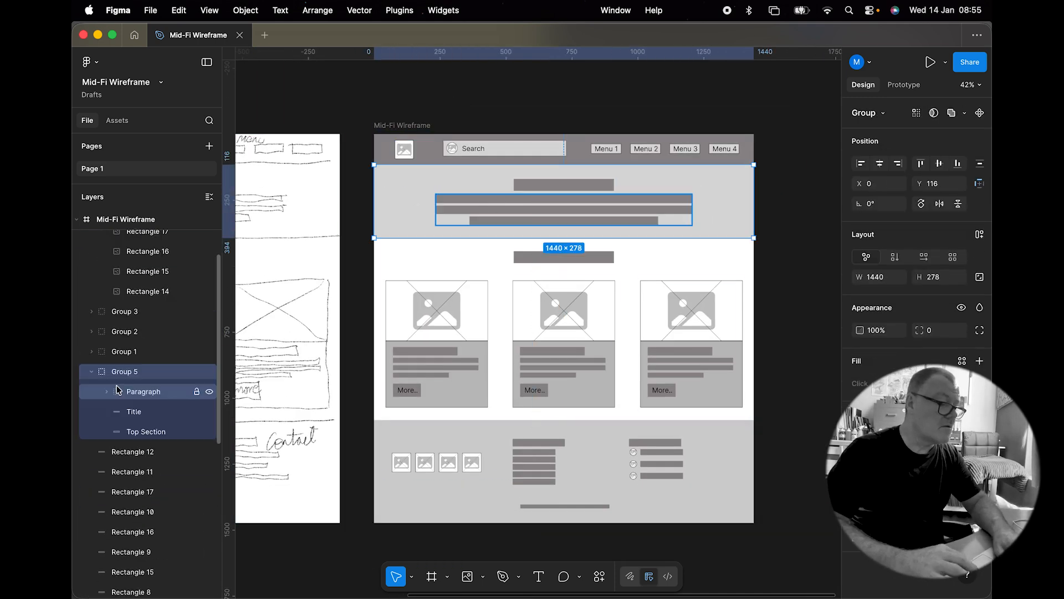
type("Card 1")
key("Return")
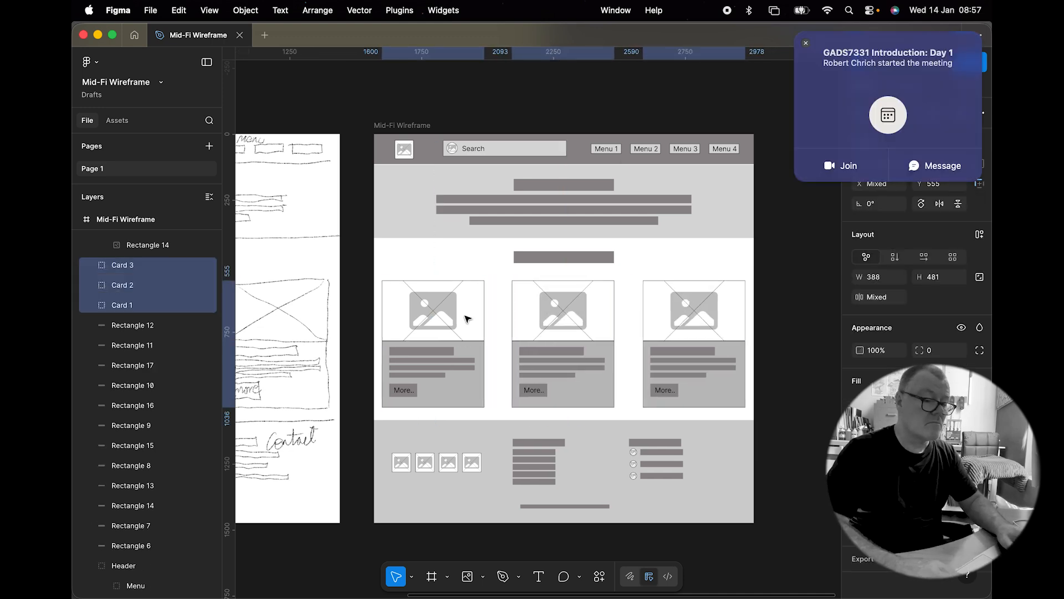
Step: Inspect the footer's link bar layers in the layer list
left_click(132, 348)
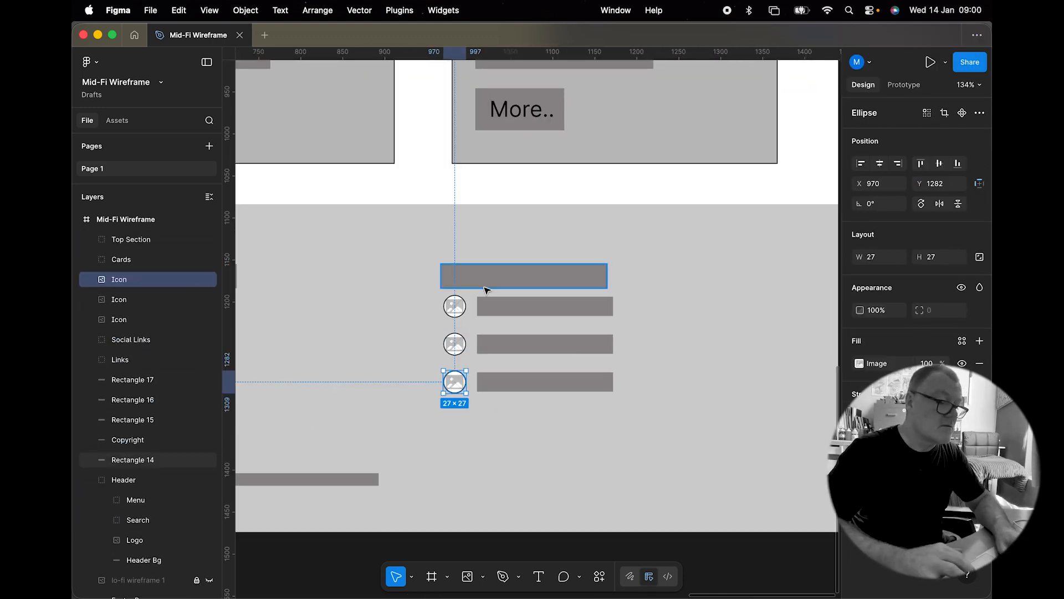
left_click(129, 320)
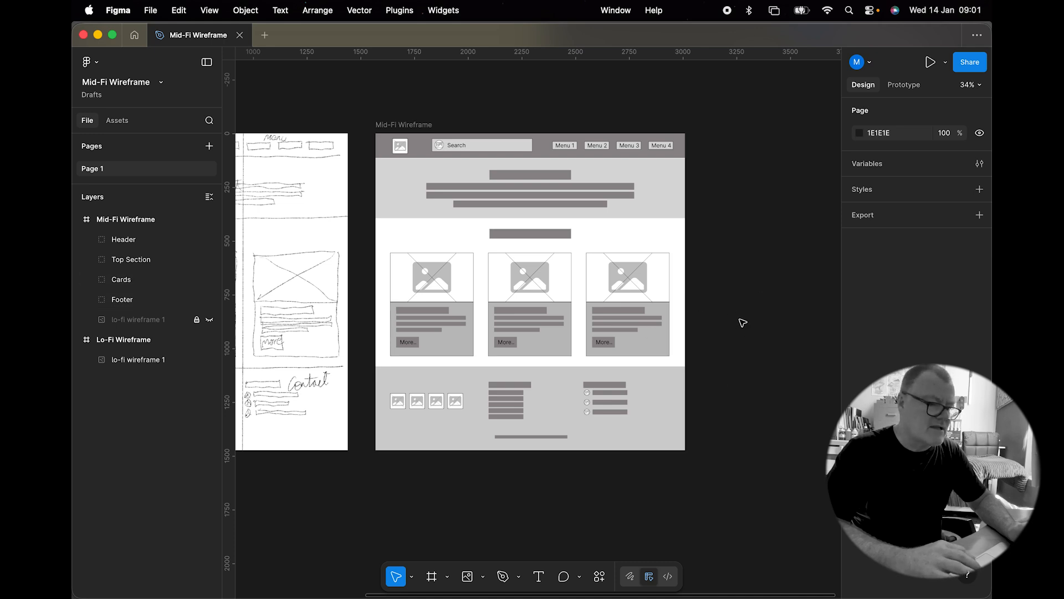
Step: Review the finished wireframe and the Footer group's named layers
scroll(741, 319, "down", 2)
scroll(742, 320, "right", 2)
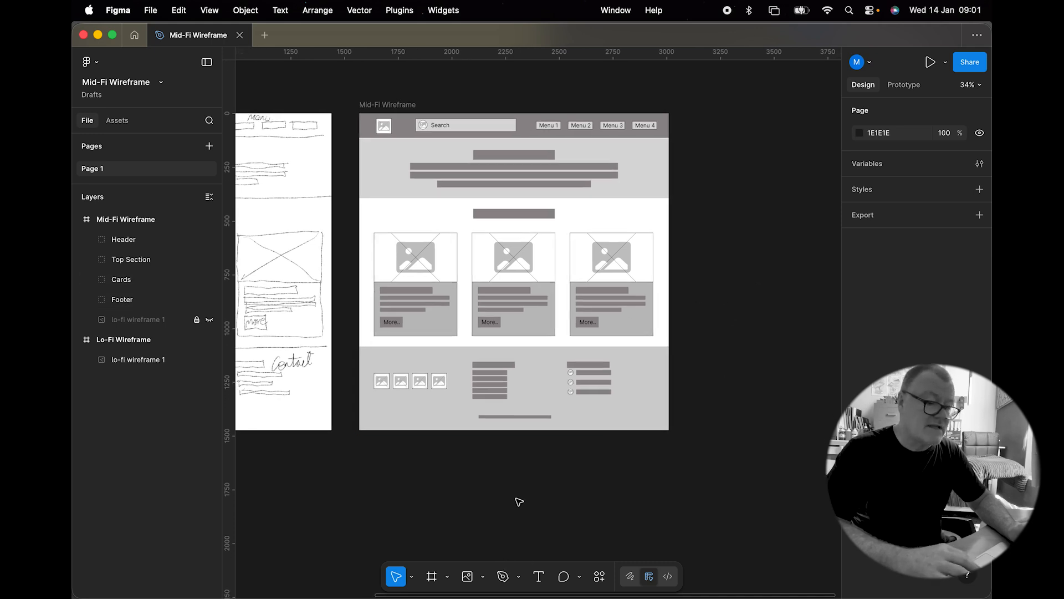
scroll(527, 488, "left", 3)
scroll(527, 489, "up", 1)
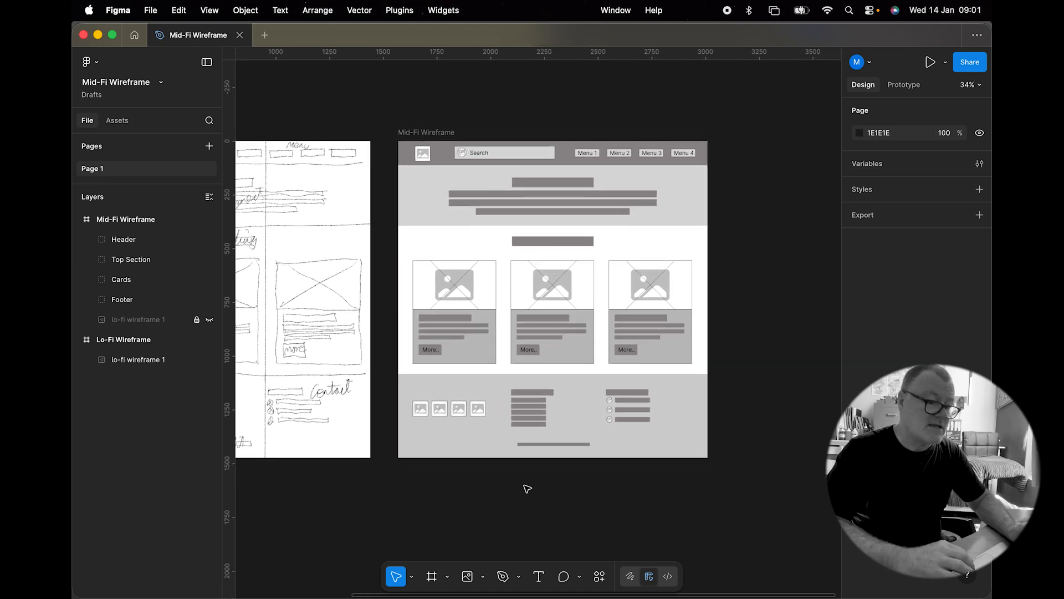
scroll(527, 488, "up", 2)
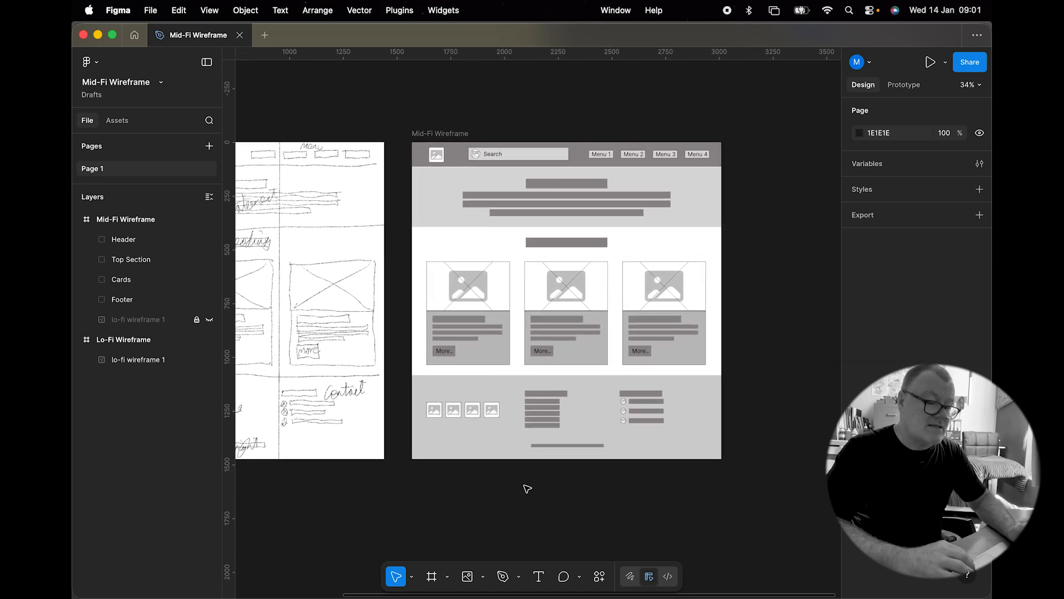
scroll(527, 488, "right", 1)
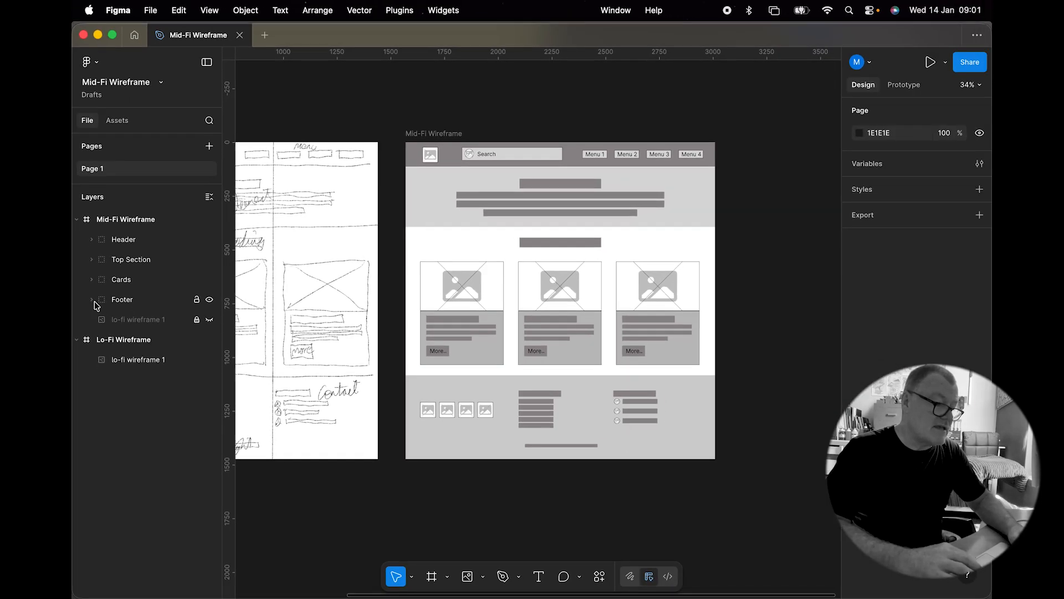
left_click(92, 300)
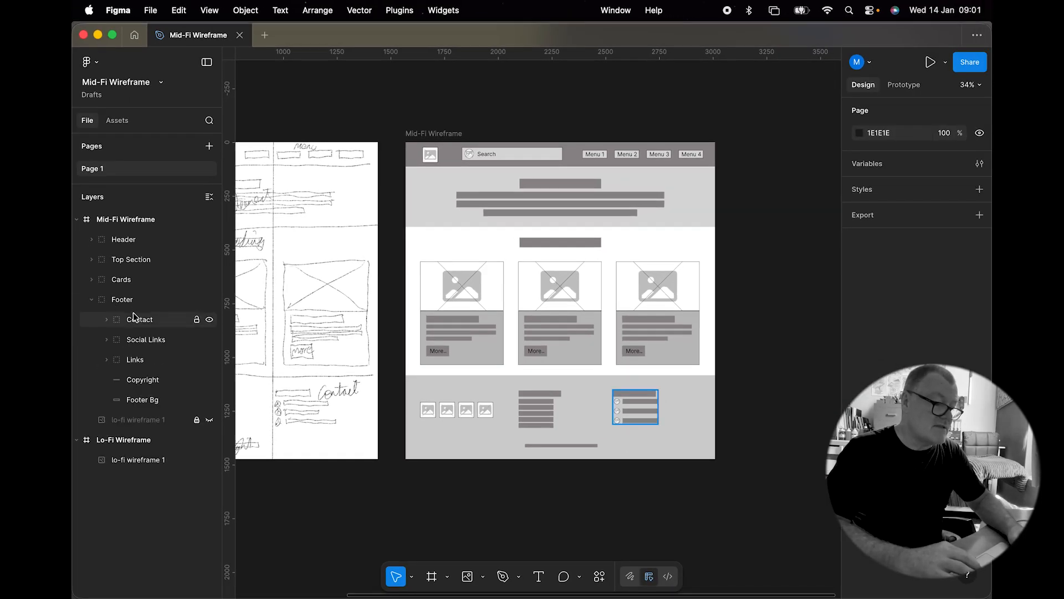
left_click(92, 300)
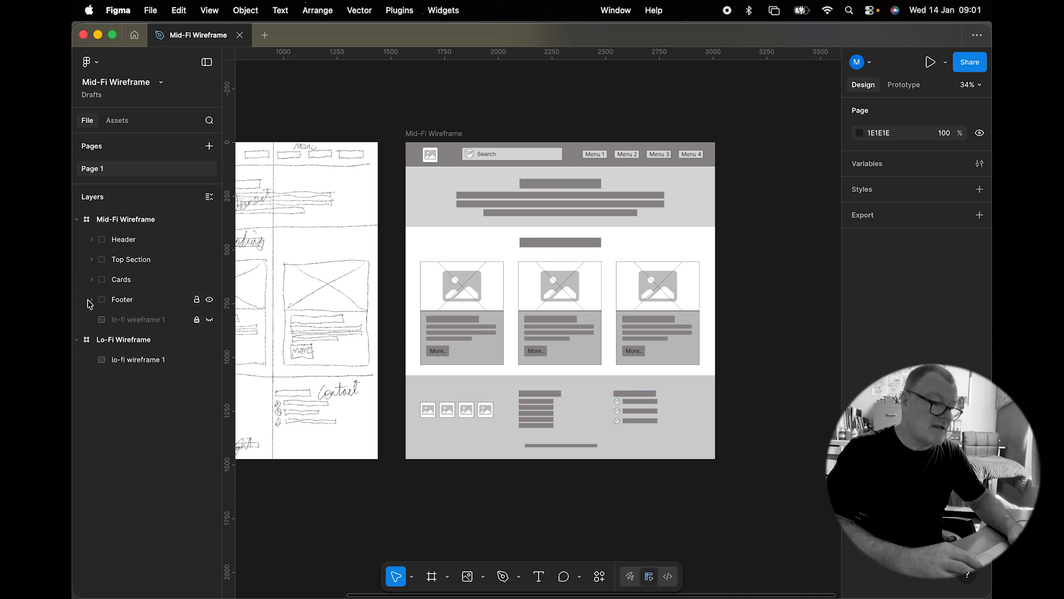